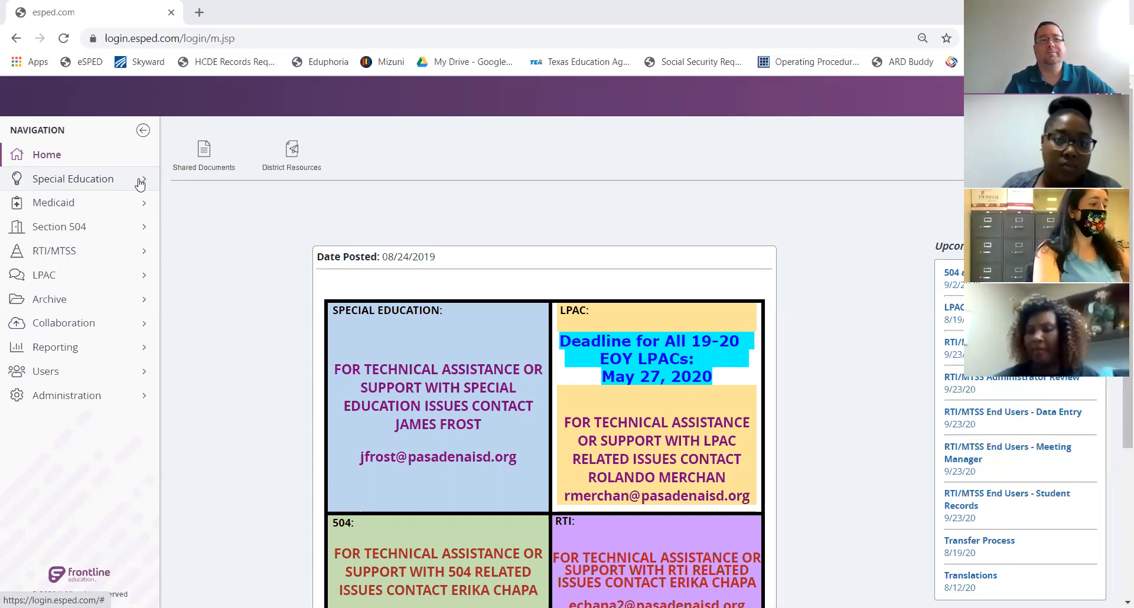
# Reload the expired eSPED site and sign in again with the saved account credentials.
pyautogui.click(140, 183)
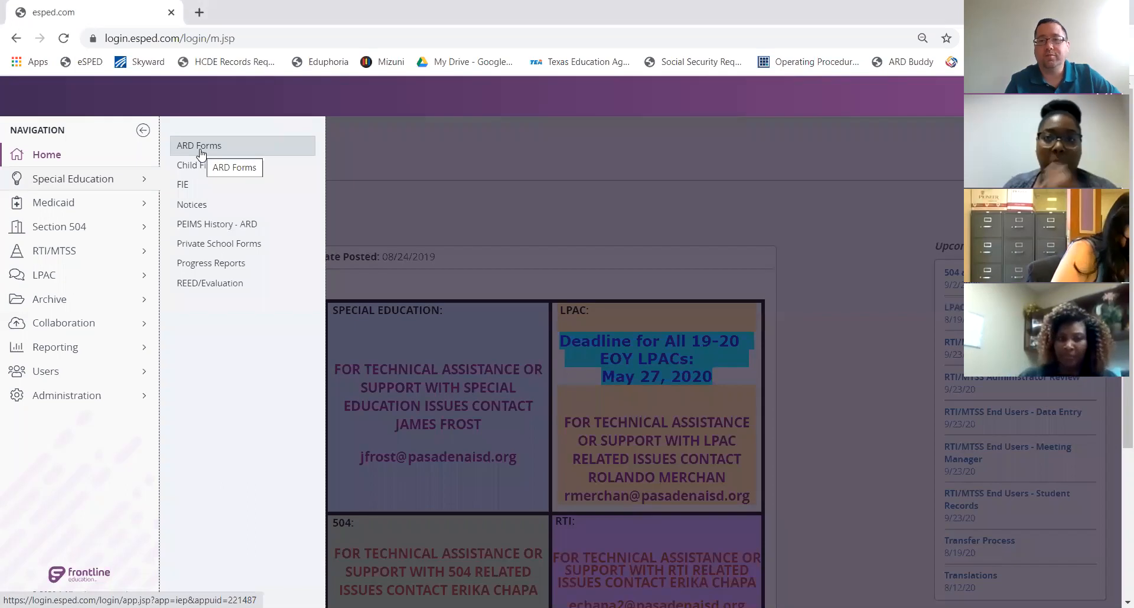
pyautogui.click(201, 147)
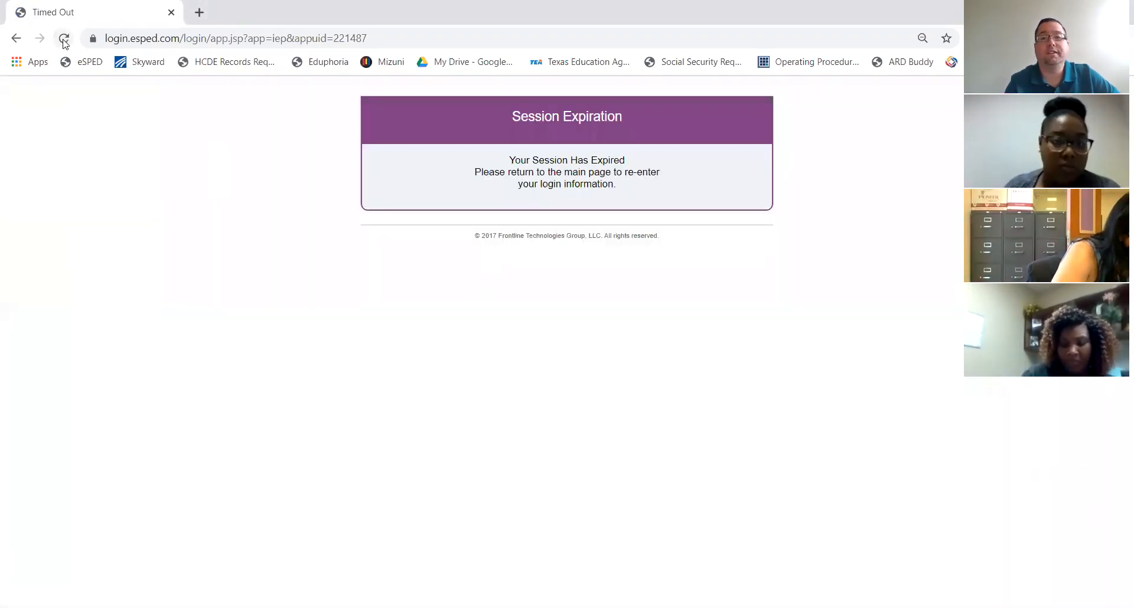
pyautogui.click(87, 65)
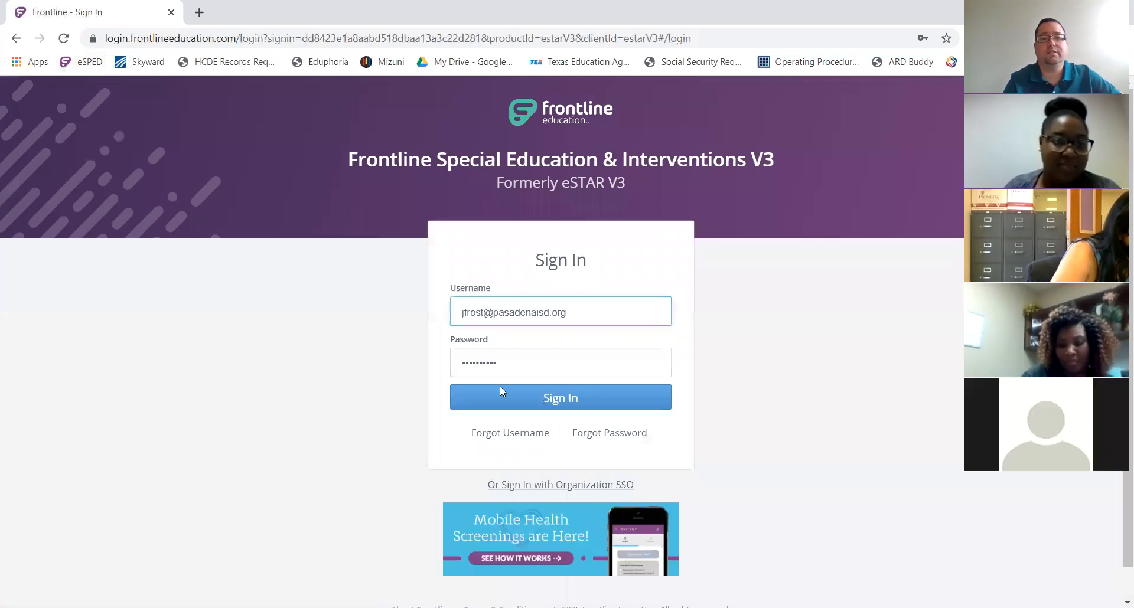
pyautogui.click(543, 395)
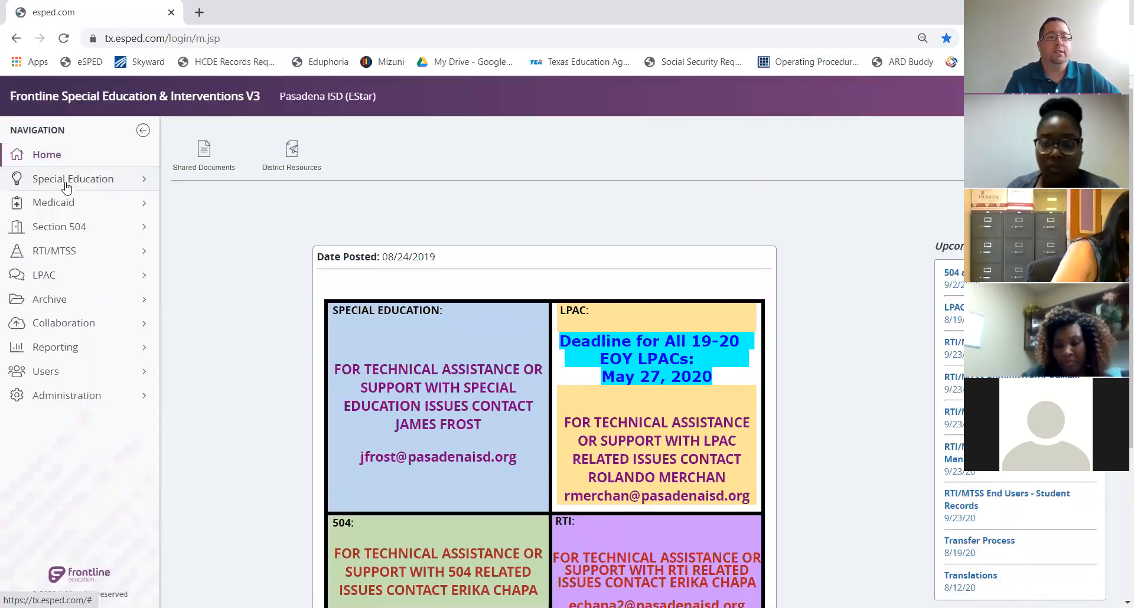
# Open the ARD Forms roster and enter the Kendrick Middle School fake student's record with the FERPA reason "I am writing this student's IEP.".
pyautogui.click(66, 183)
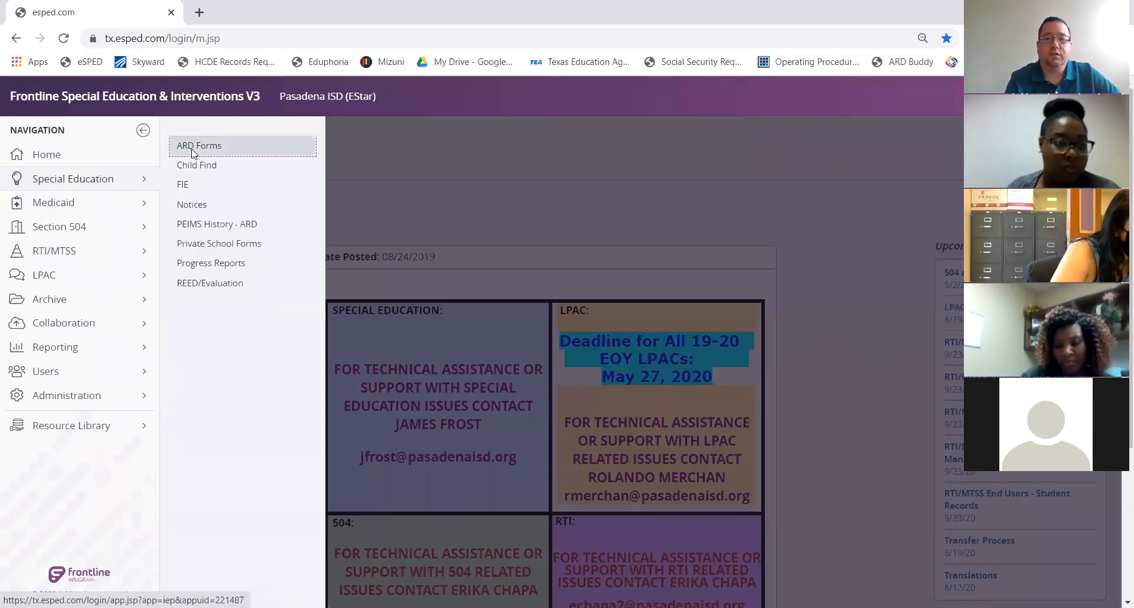
pyautogui.click(193, 149)
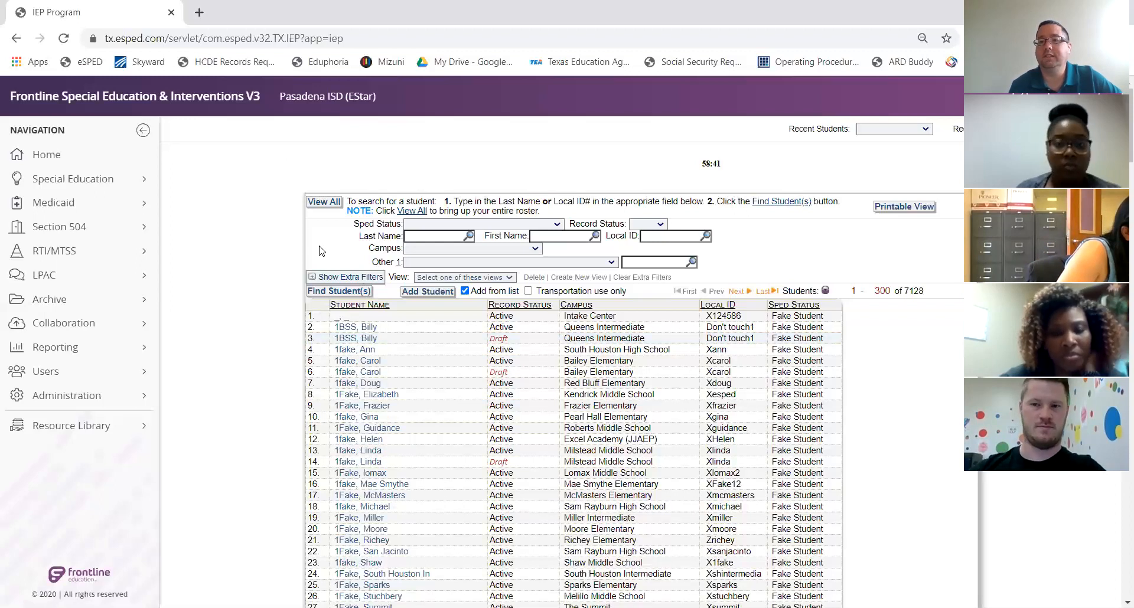
pyautogui.moveTo(357, 362)
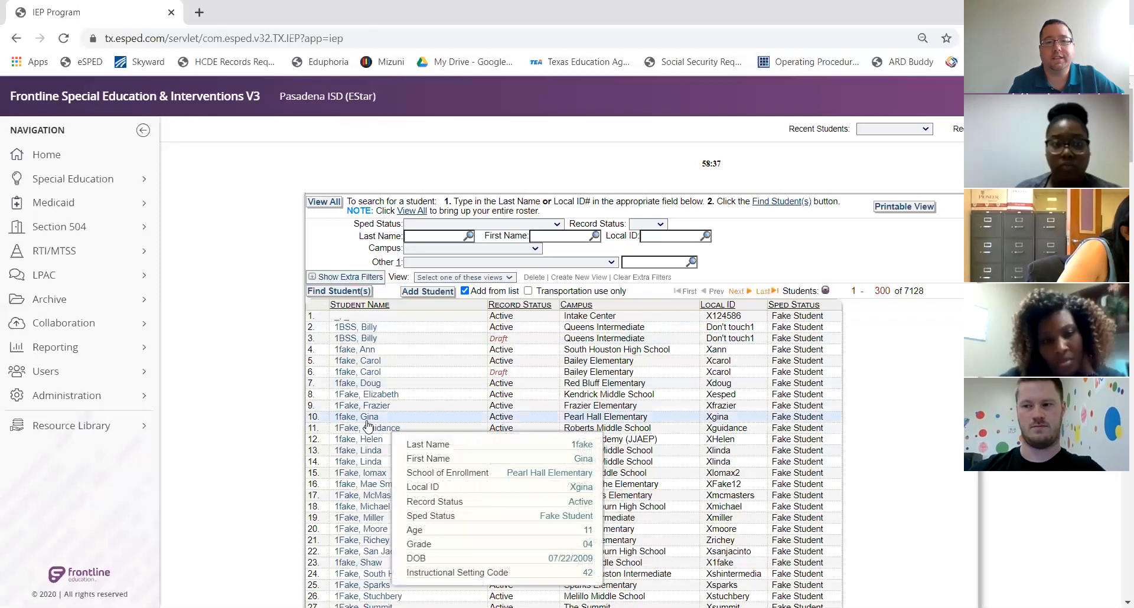
pyautogui.moveTo(371, 398)
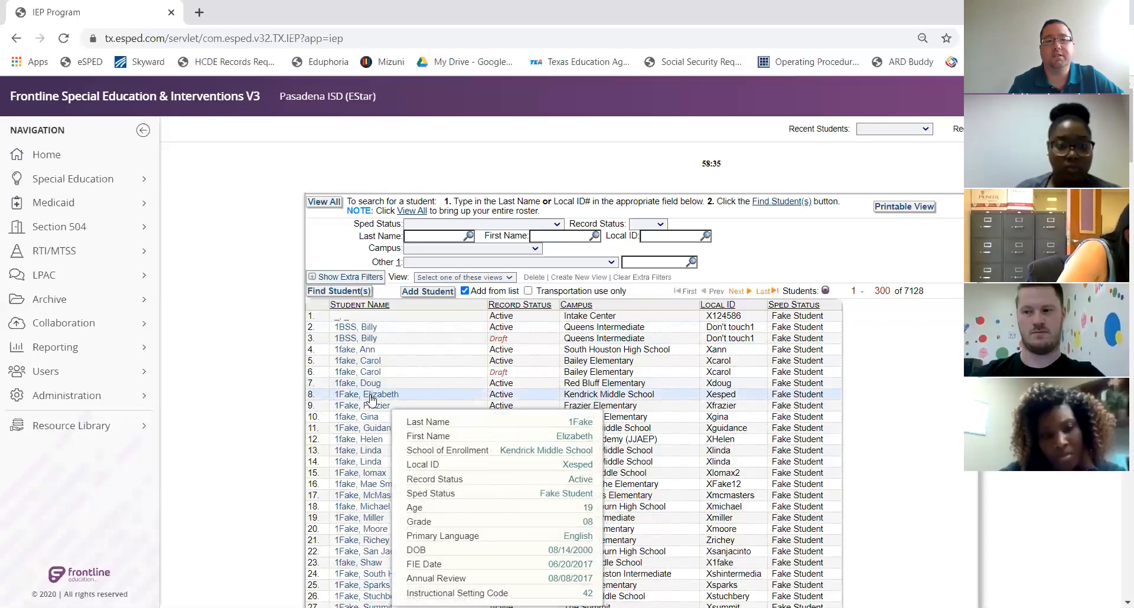
pyautogui.click(372, 398)
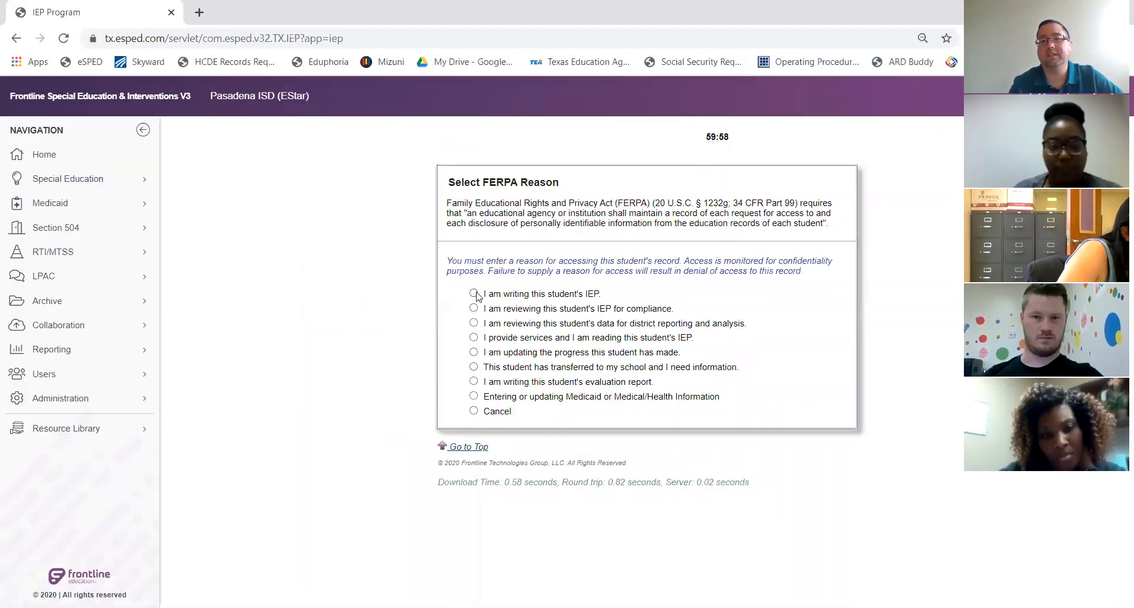
pyautogui.click(474, 294)
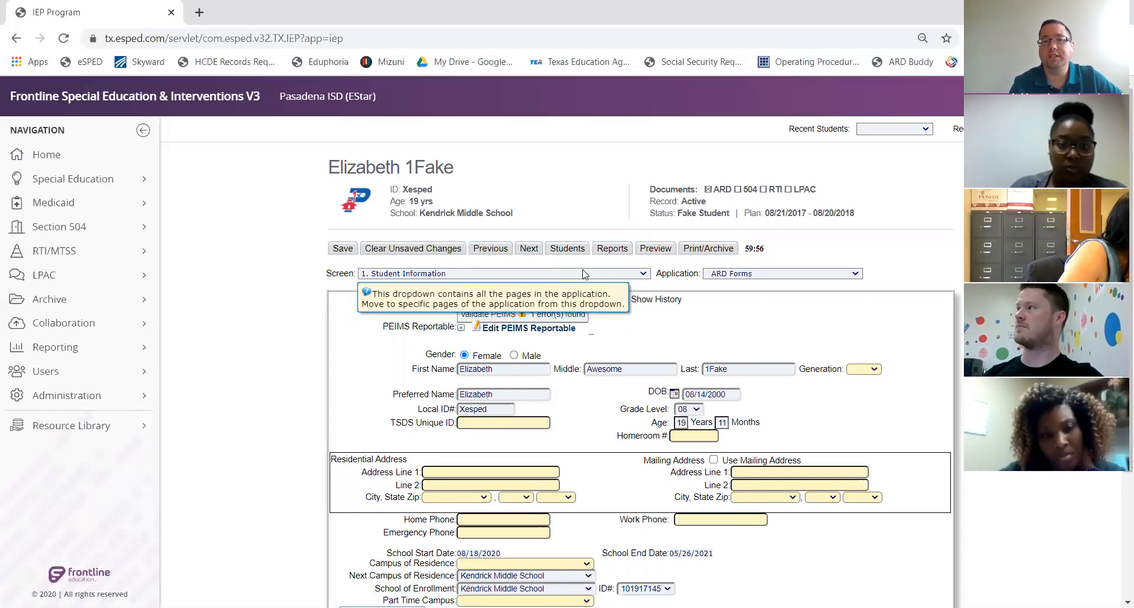
# Create a draft of the student's record from screen 121, Process Draft Record, with the default exclusions, and confirm the new record.
pyautogui.click(645, 275)
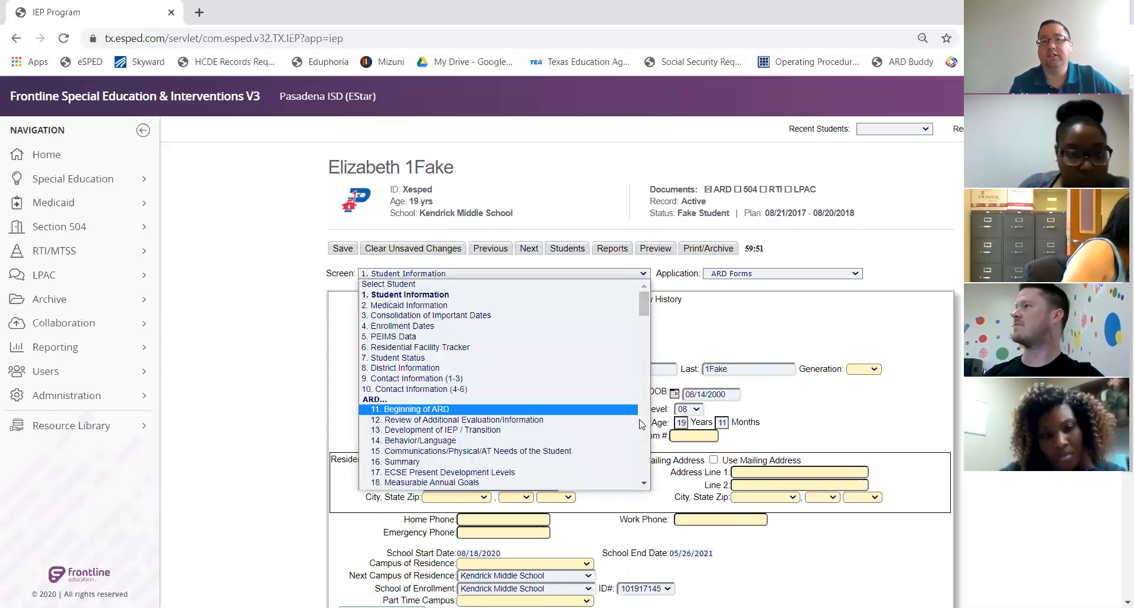
pyautogui.scroll(-8, 642, 424)
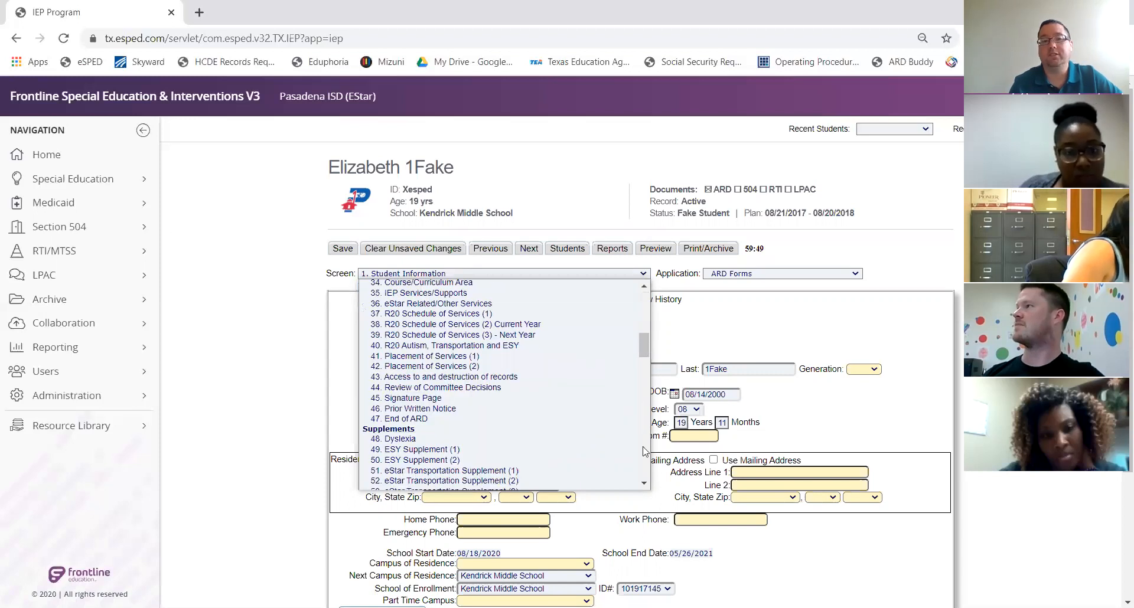
pyautogui.scroll(-6, 645, 455)
pyautogui.scroll(-12, 646, 456)
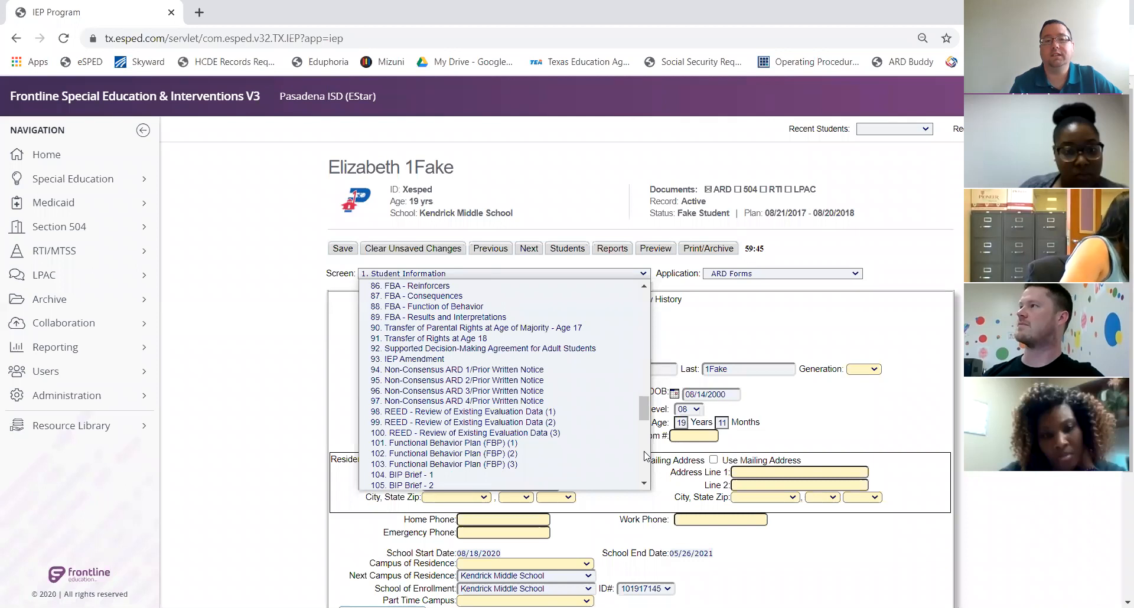
pyautogui.click(644, 484)
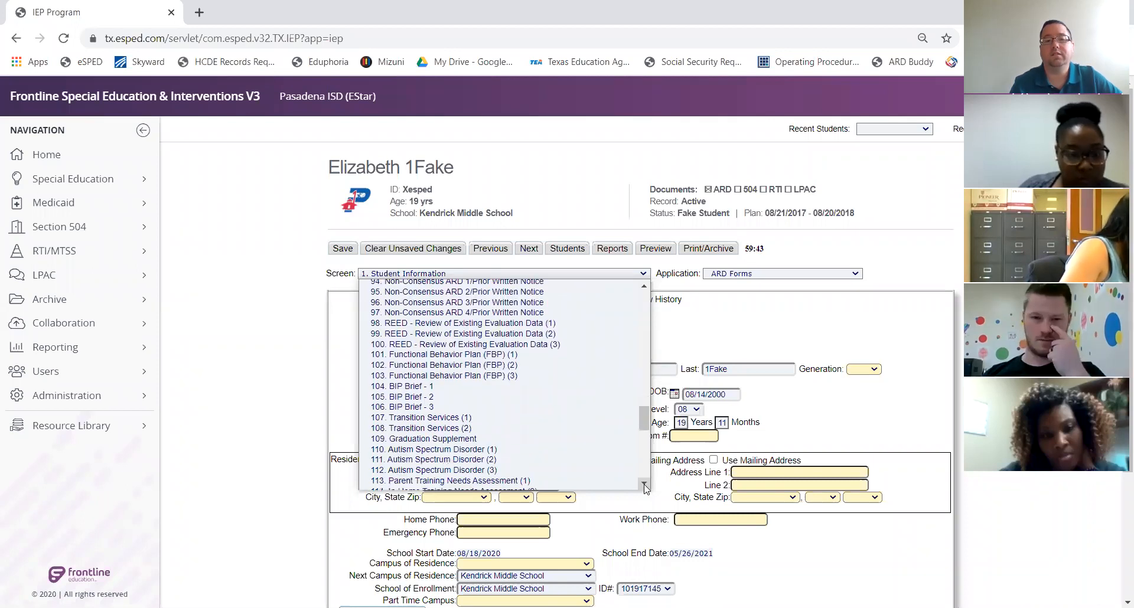
pyautogui.scroll(-5, 646, 488)
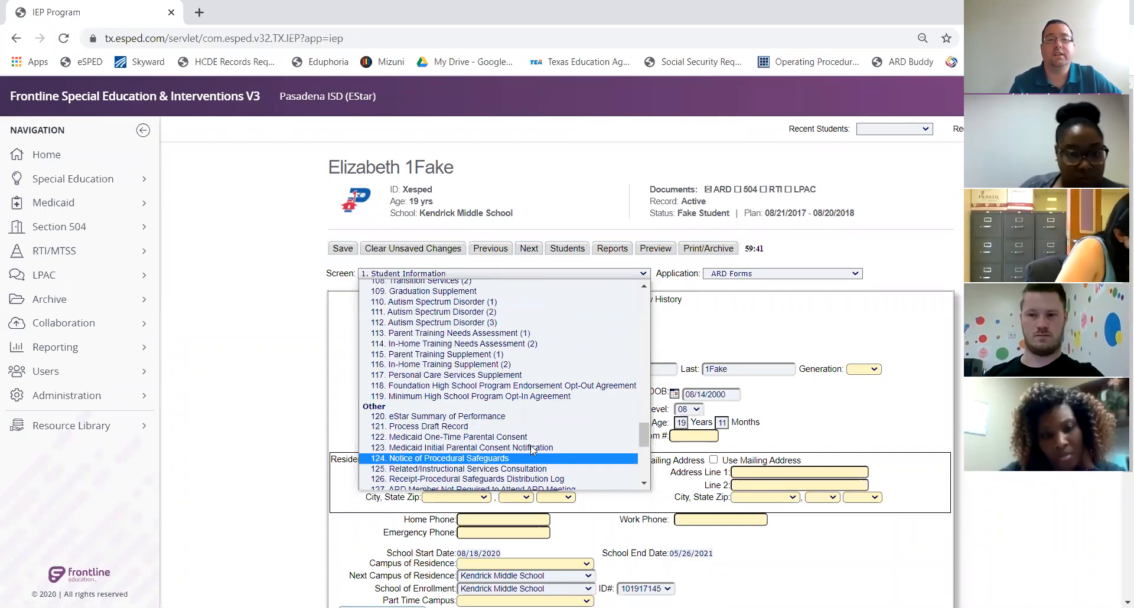
pyautogui.click(507, 425)
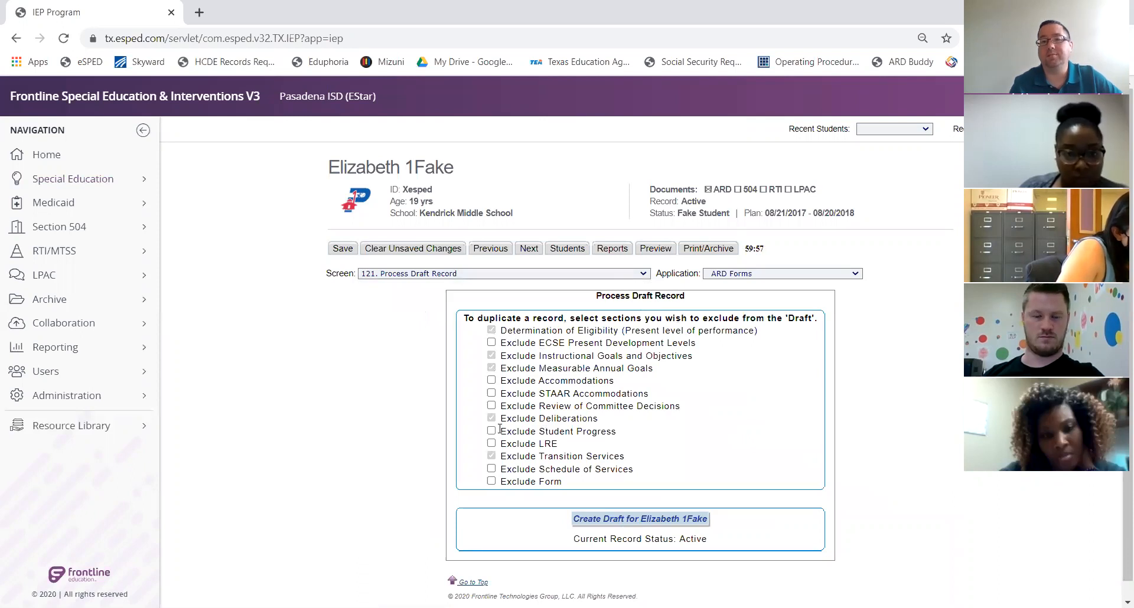
pyautogui.click(636, 522)
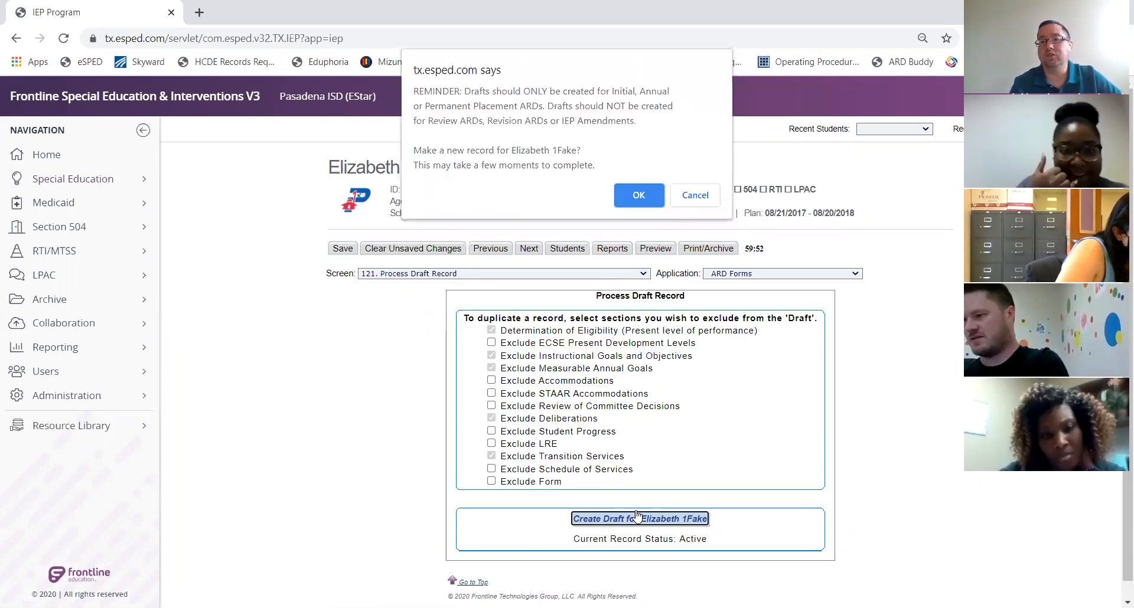
pyautogui.click(637, 203)
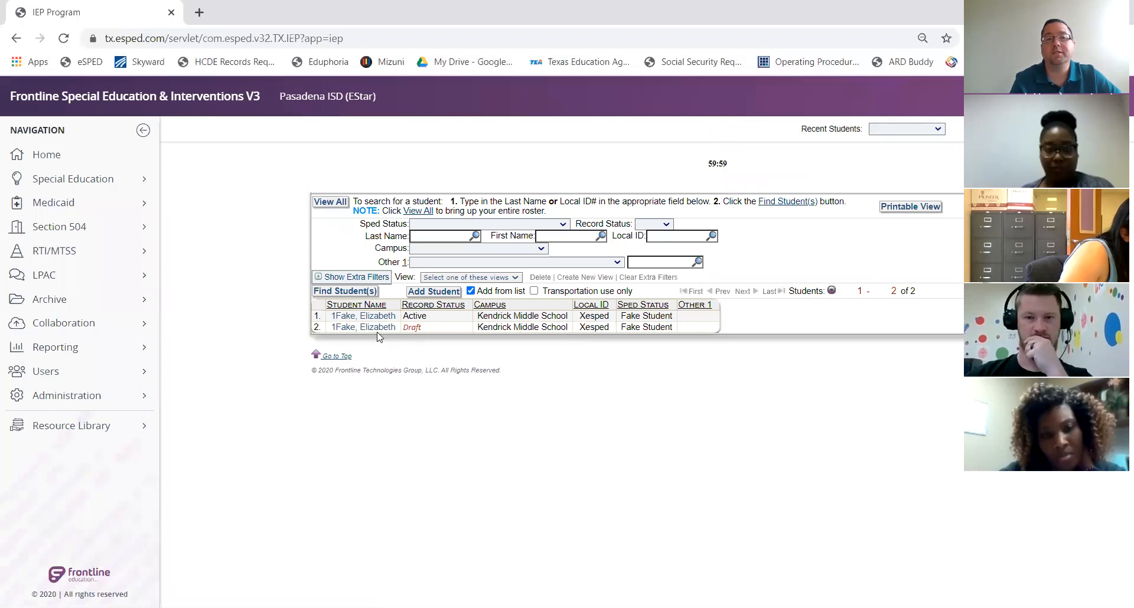
# Open the student's Draft record with the reason "I am writing this student's IEP" and go to screen 11, Beginning of ARD.
pyautogui.moveTo(380, 330)
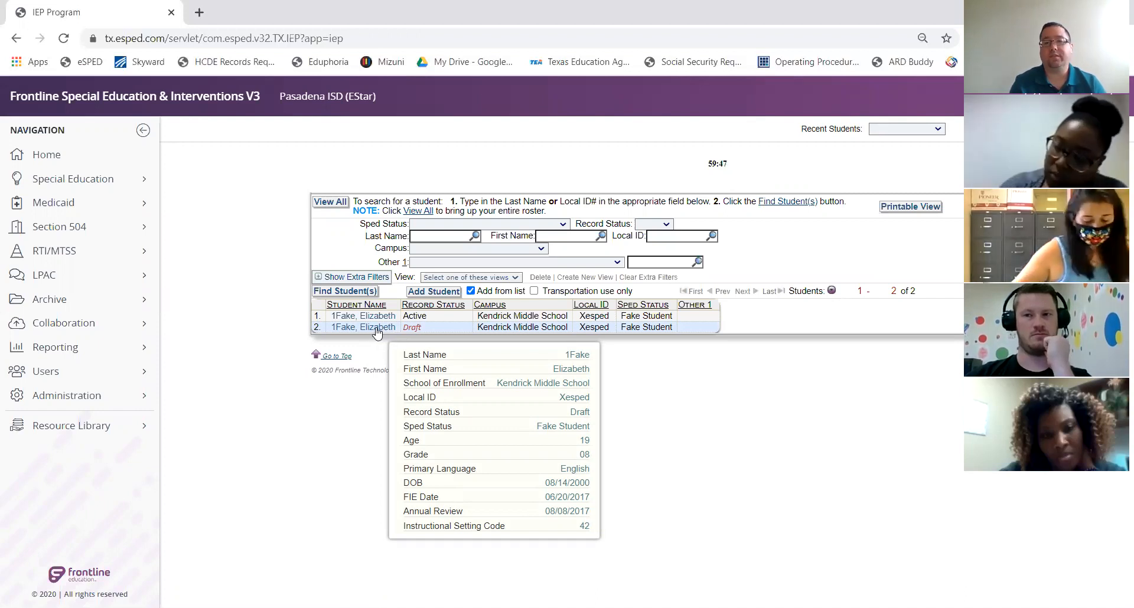
pyautogui.click(376, 329)
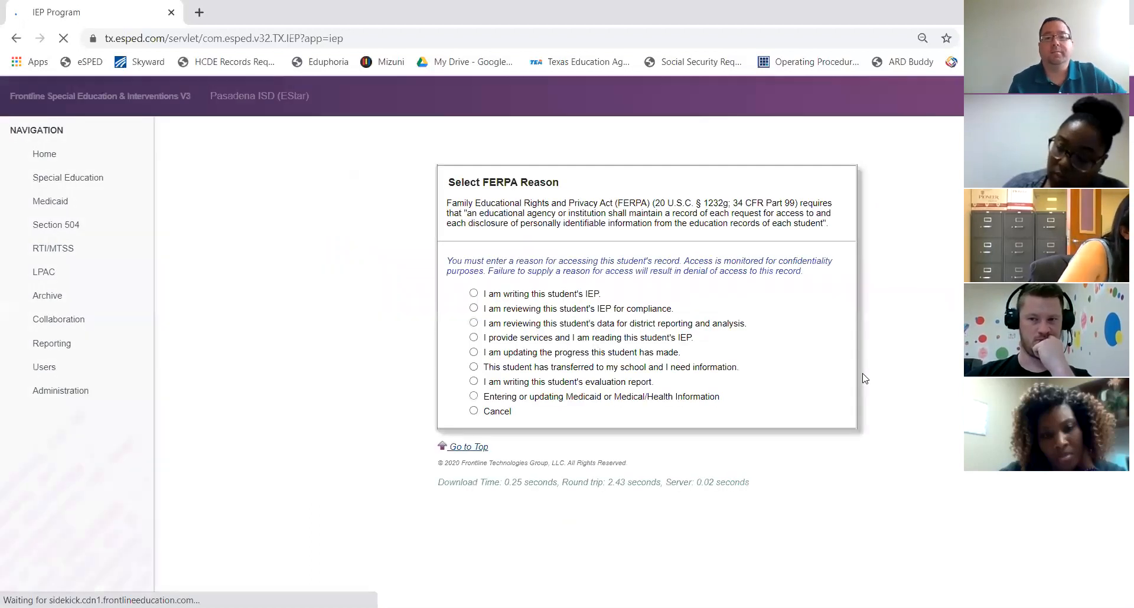
pyautogui.click(473, 294)
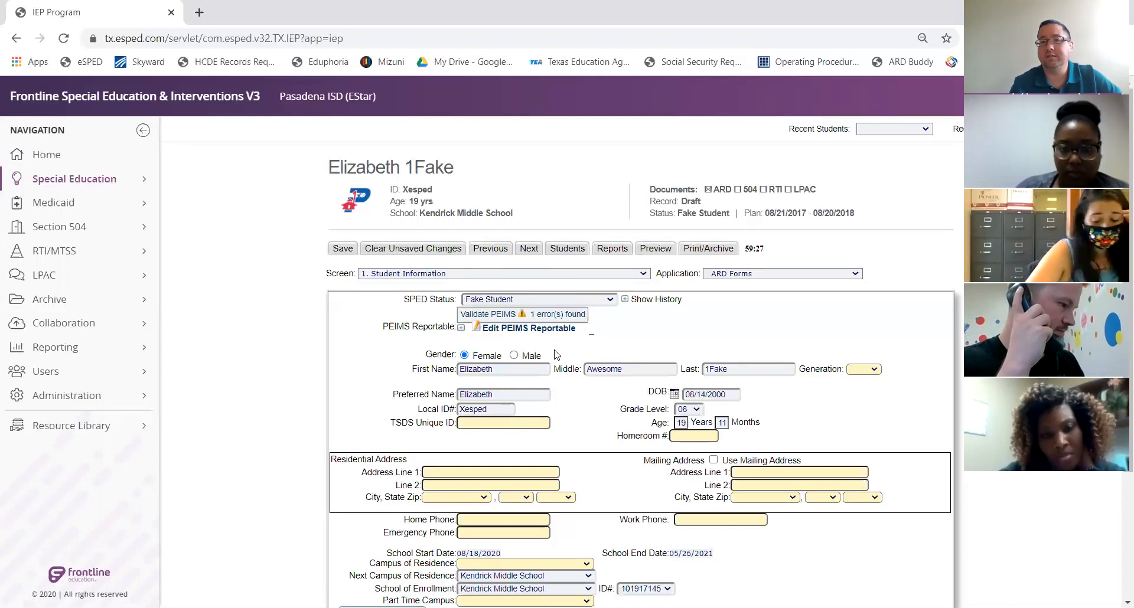
pyautogui.click(557, 275)
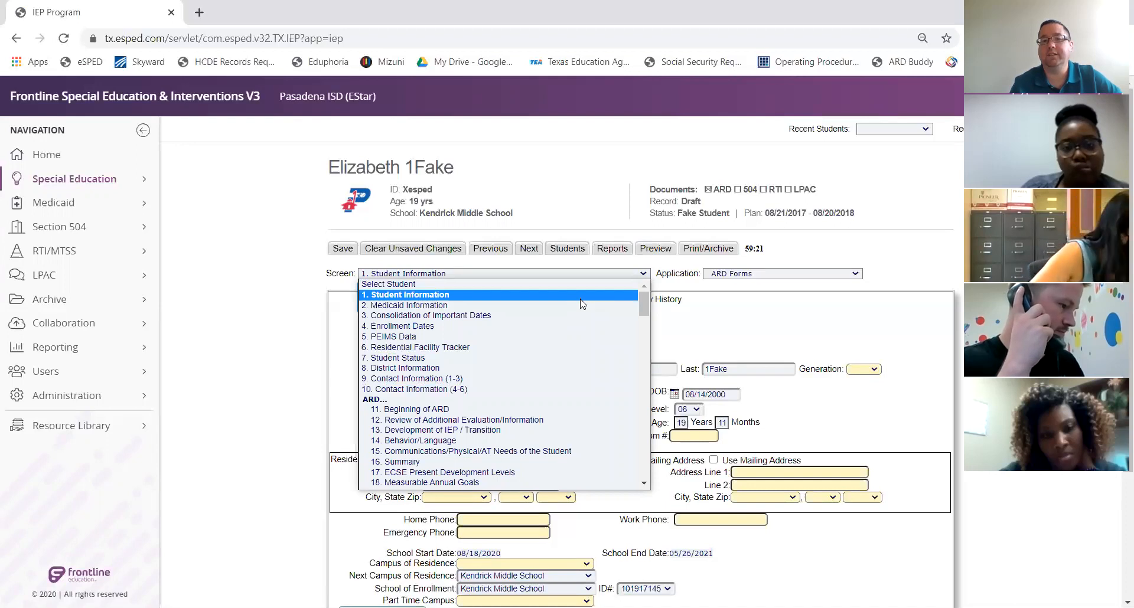
pyautogui.click(542, 412)
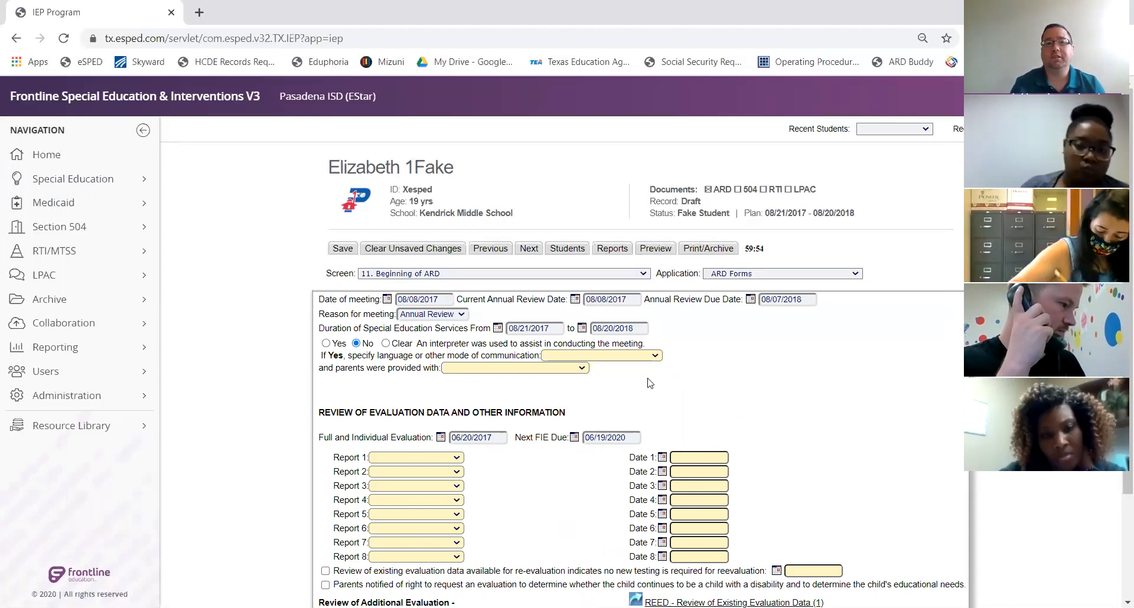
# Set the date of meeting to 08/12/2020 and accept using it as the Annual Review date.
pyautogui.click(447, 300)
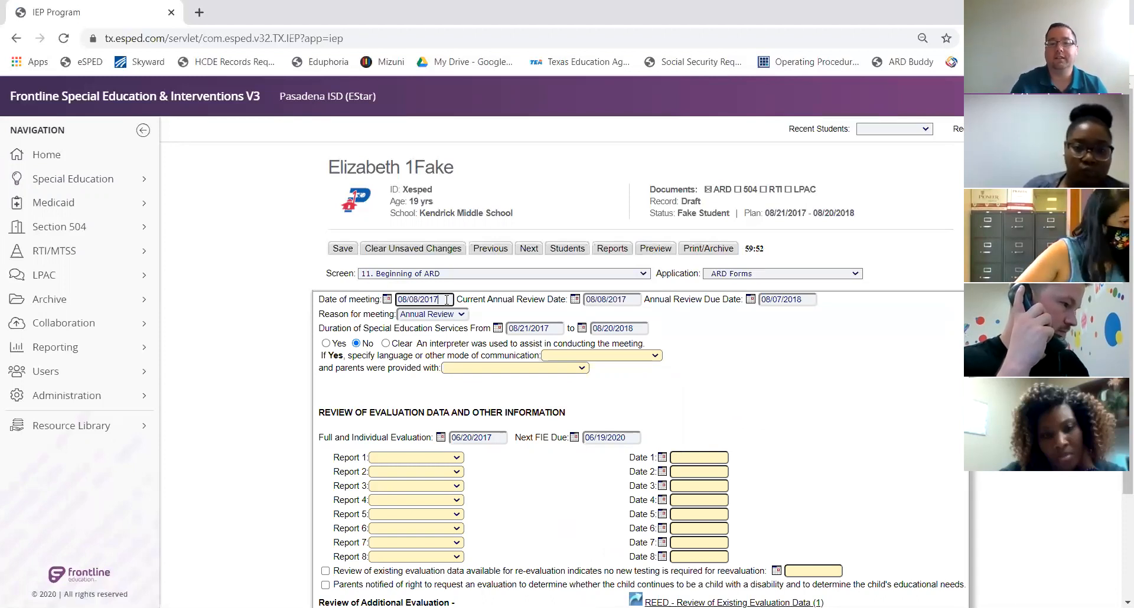
pyautogui.press('BackSpace')
pyautogui.press('BackSpace')
pyautogui.press('BackSpace')
pyautogui.press('BackSpace')
pyautogui.press('BackSpace')
pyautogui.press('BackSpace')
pyautogui.press('BackSpace')
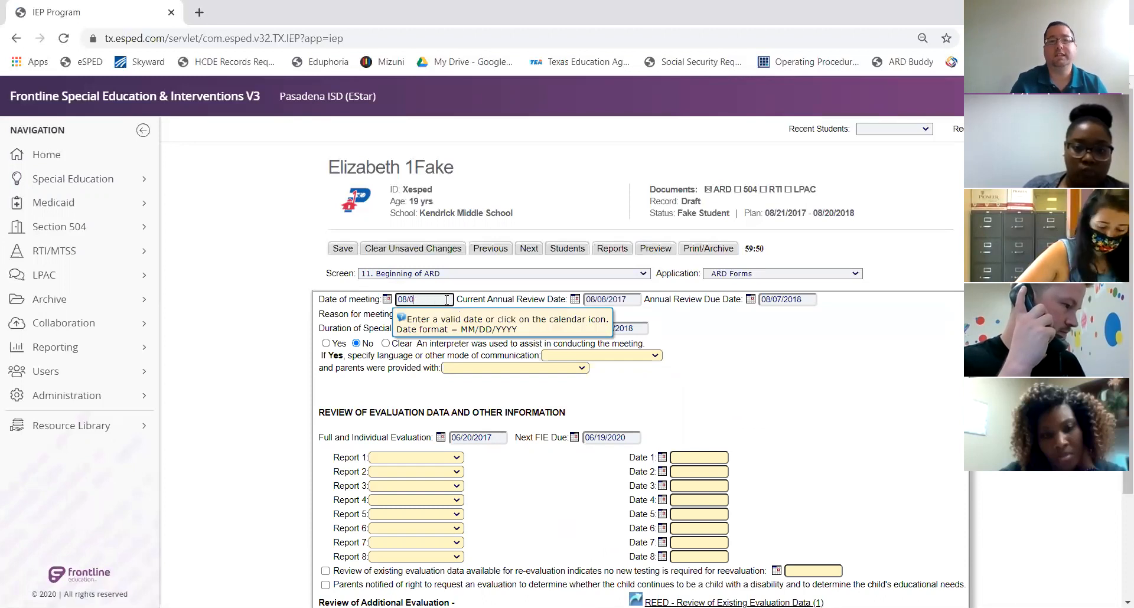
pyautogui.write('12/2020')
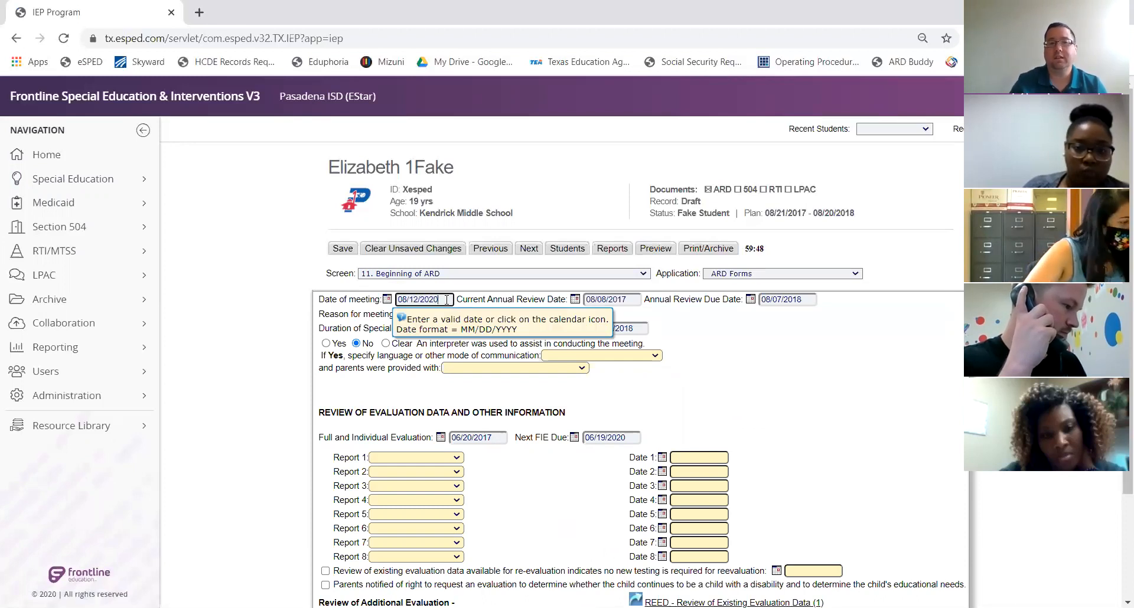
pyautogui.click(526, 311)
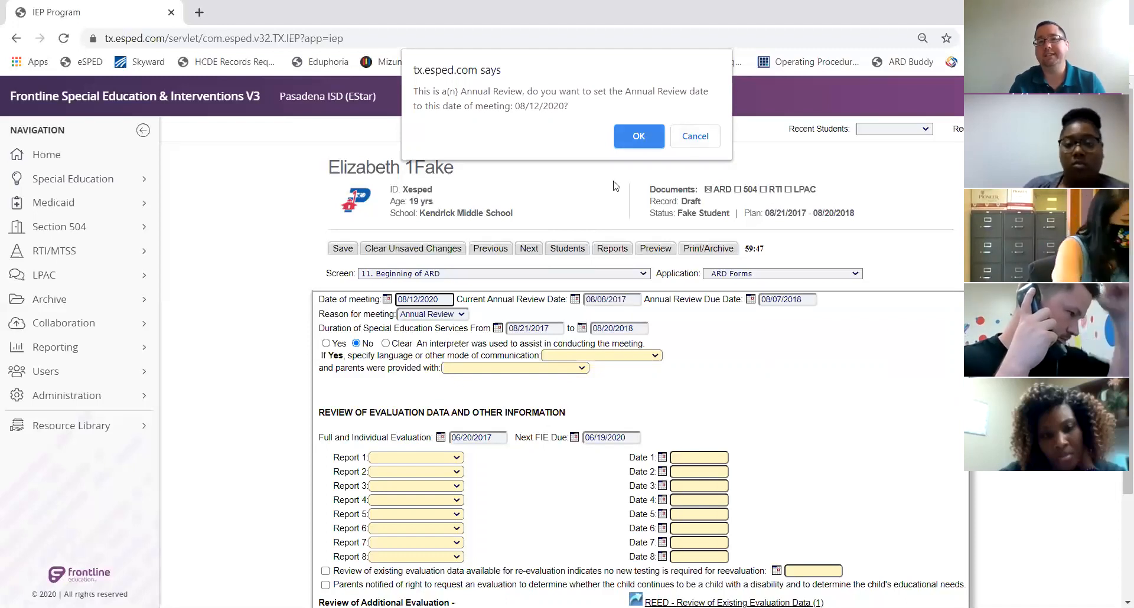
pyautogui.click(642, 136)
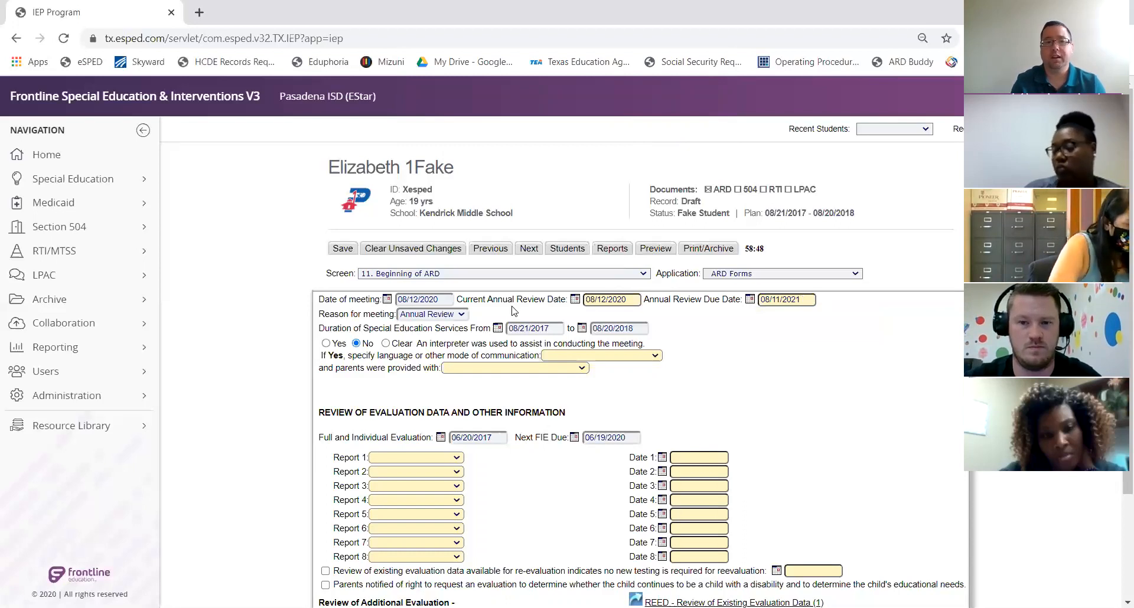
# Set the start date of the Duration of Special Education Services to 08/12/2020.
pyautogui.scroll(-1, 514, 311)
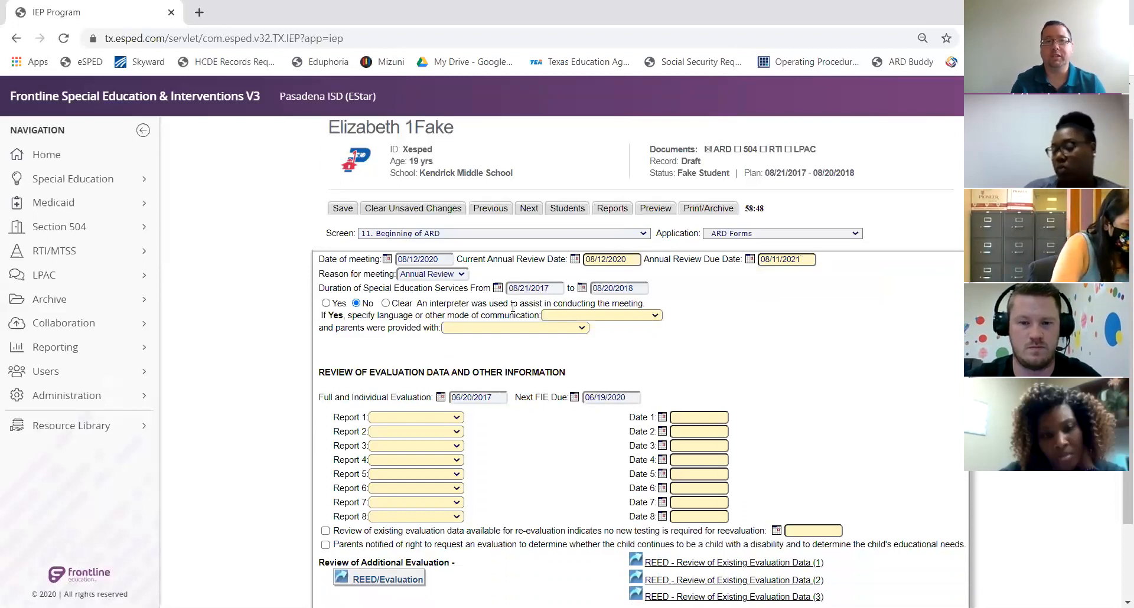
pyautogui.click(555, 290)
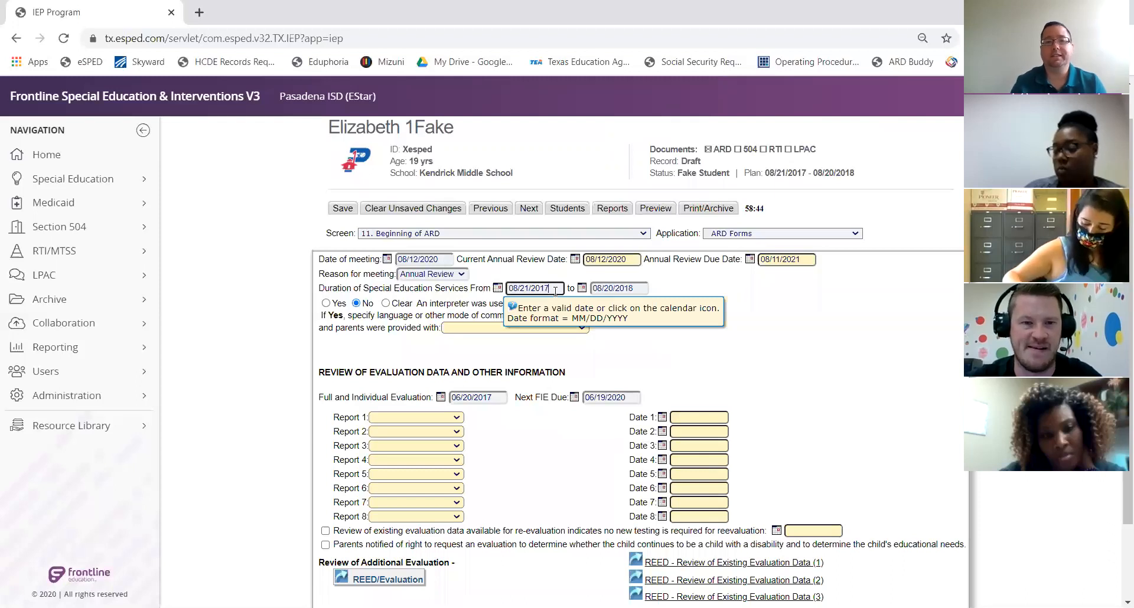
pyautogui.press('BackSpace')
pyautogui.press('BackSpace')
pyautogui.press('BackSpace')
pyautogui.press('BackSpace')
pyautogui.press('BackSpace')
pyautogui.write('12/202')
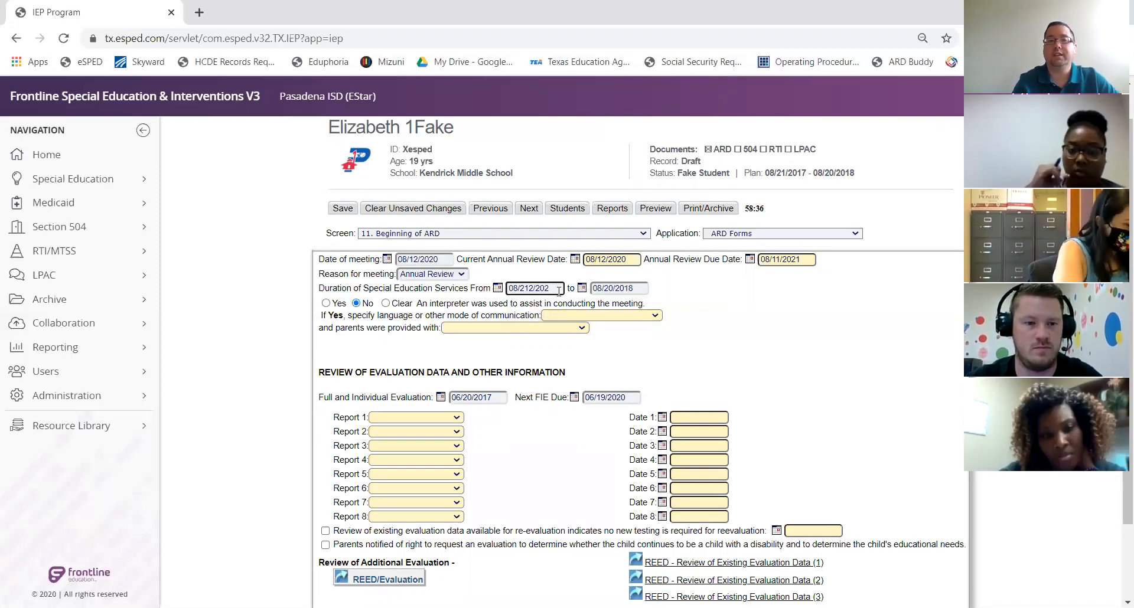
pyautogui.press('BackSpace')
pyautogui.press('BackSpace')
pyautogui.press('BackSpace')
pyautogui.press('BackSpace')
pyautogui.press('BackSpace')
pyautogui.press('BackSpace')
pyautogui.press('BackSpace')
pyautogui.write('12/2020')
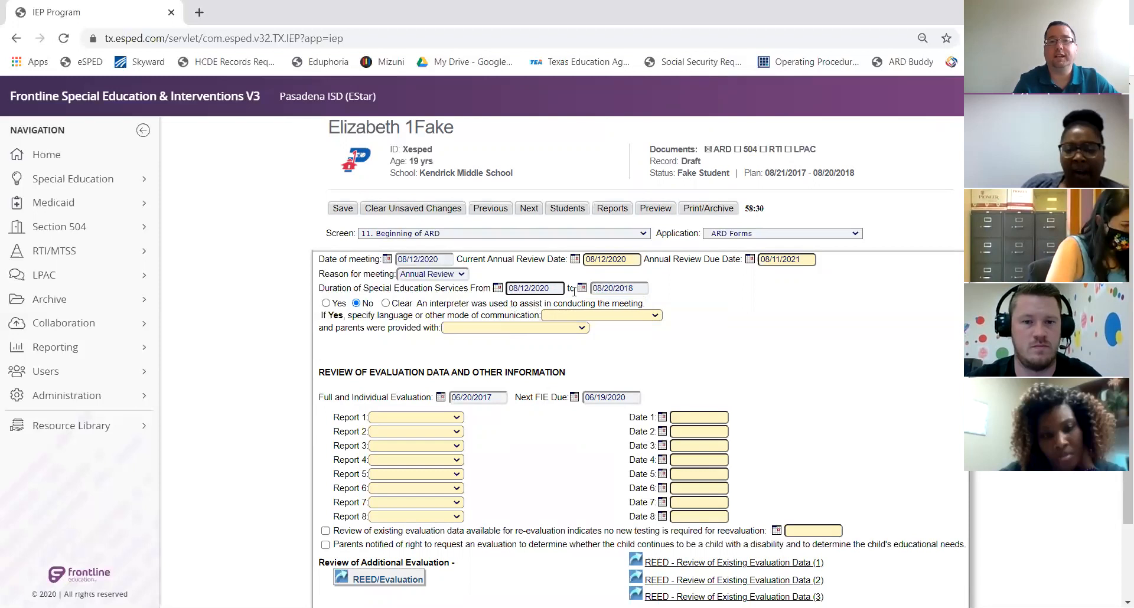
# Set the end date of the Duration of Special Education Services to 08/11/2021.
pyautogui.click(642, 288)
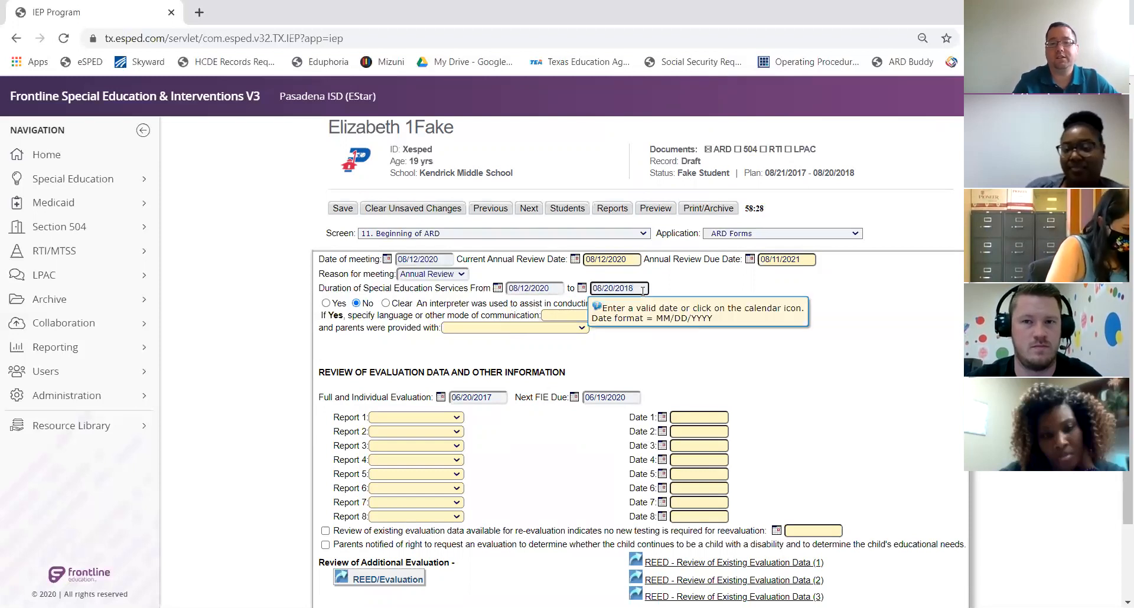
pyautogui.press('BackSpace')
pyautogui.press('BackSpace')
pyautogui.press('BackSpace')
pyautogui.press('BackSpace')
pyautogui.press('BackSpace')
pyautogui.press('BackSpace')
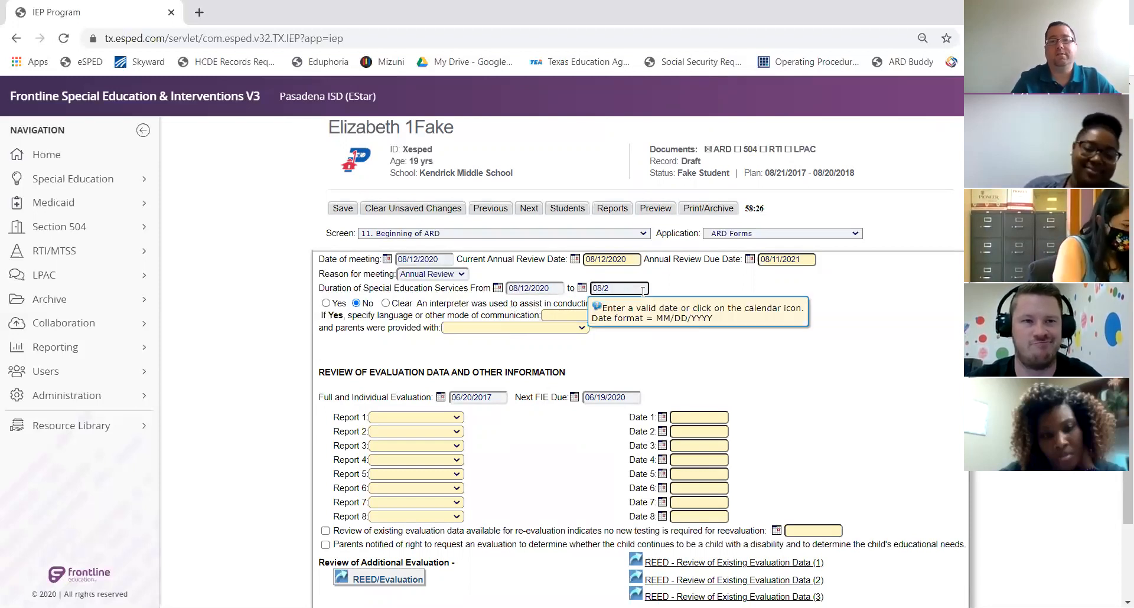
pyautogui.press('BackSpace')
pyautogui.write('11/2')
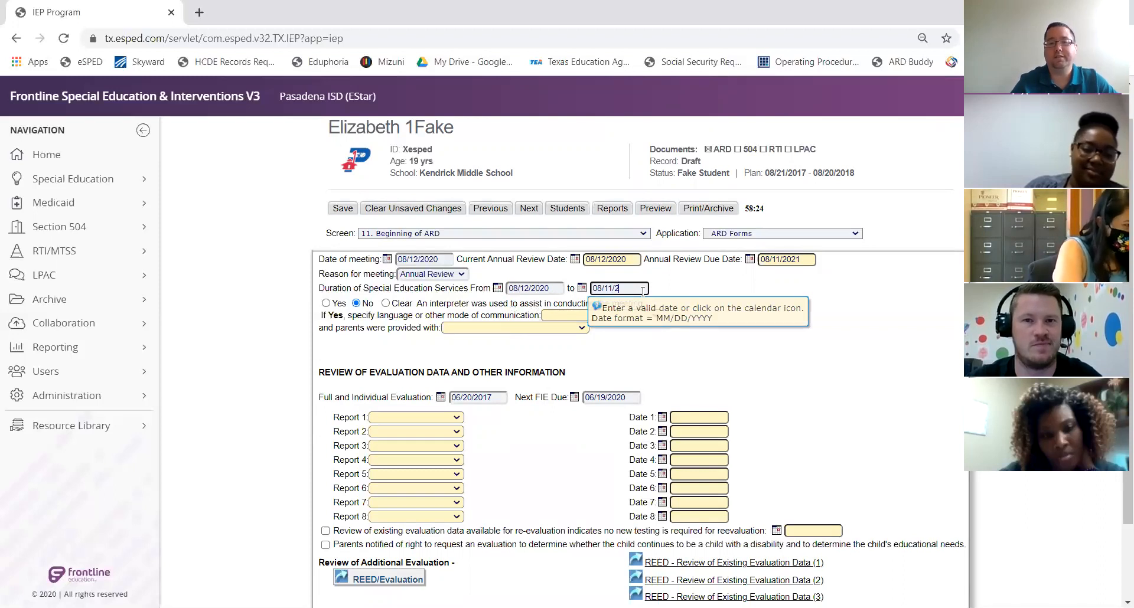
pyautogui.write('021')
pyautogui.click(688, 300)
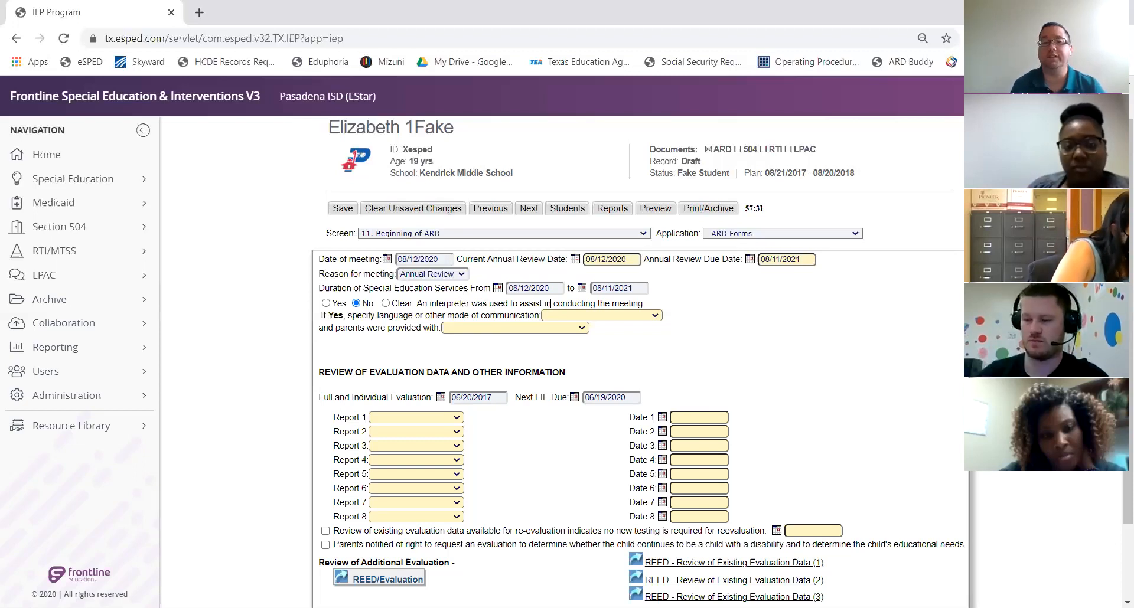
# Specify Spanish as the meeting's language of communication and audio recording of translated meeting as what parents were provided with.
pyautogui.click(577, 317)
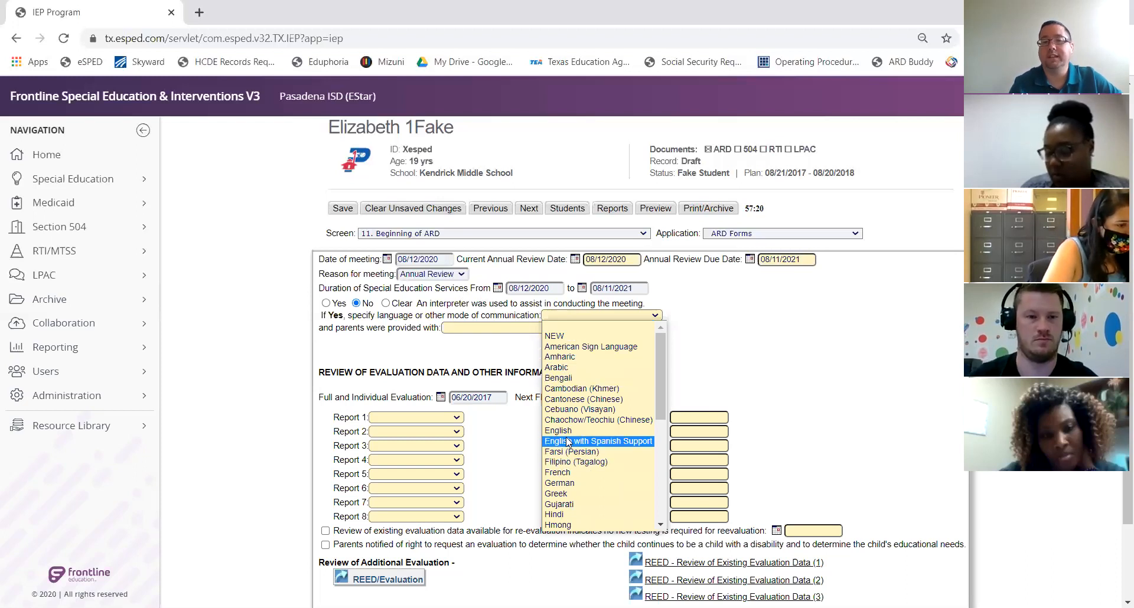
pyautogui.scroll(-3, 567, 440)
pyautogui.scroll(-3, 566, 439)
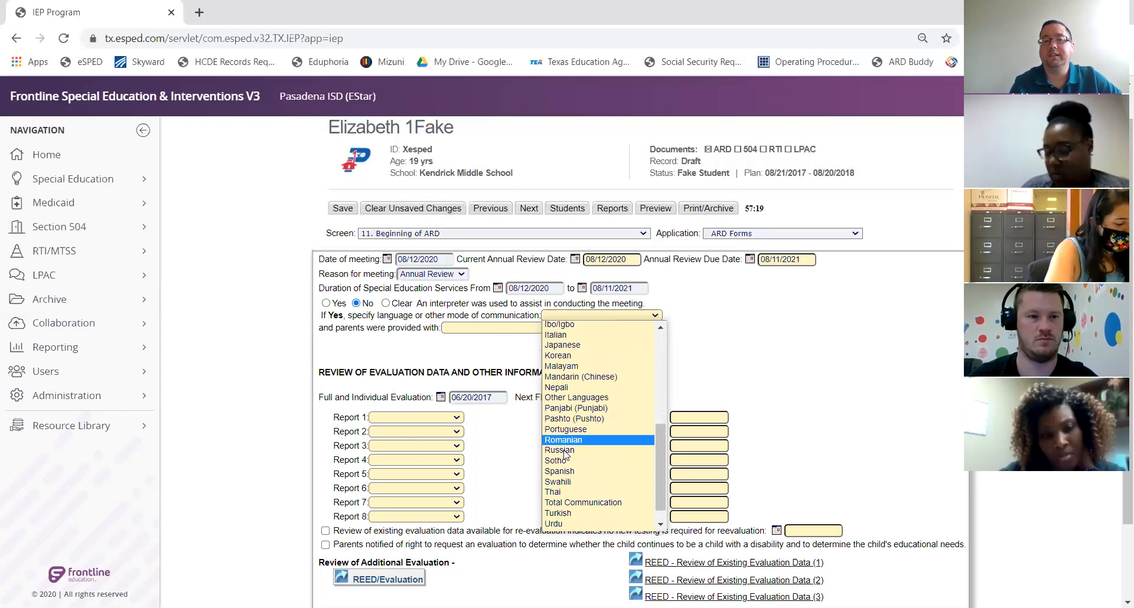
pyautogui.click(565, 475)
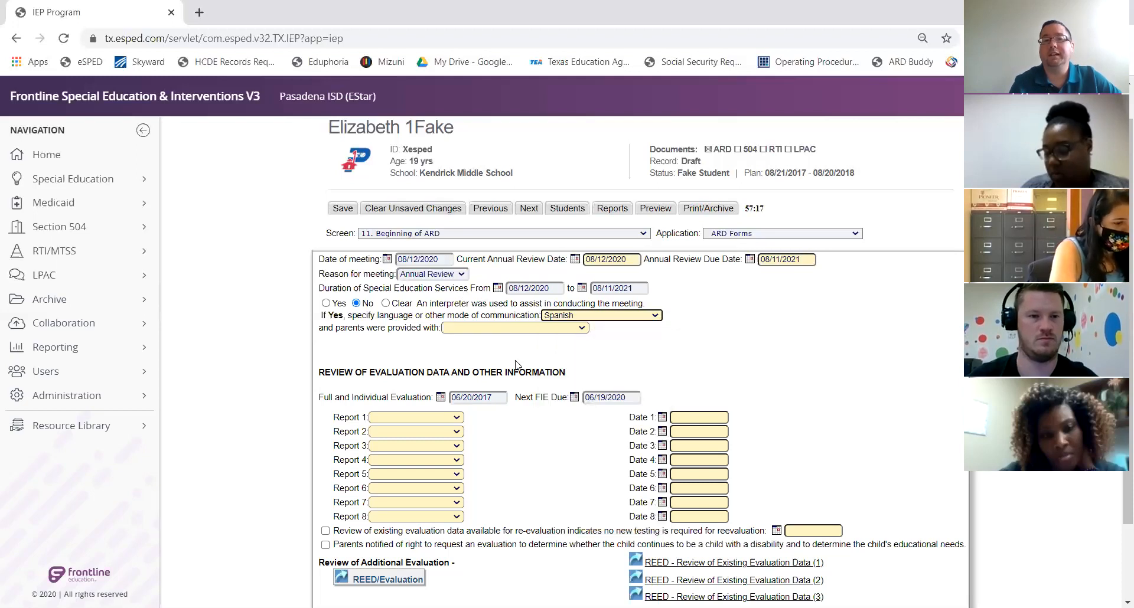
pyautogui.click(492, 329)
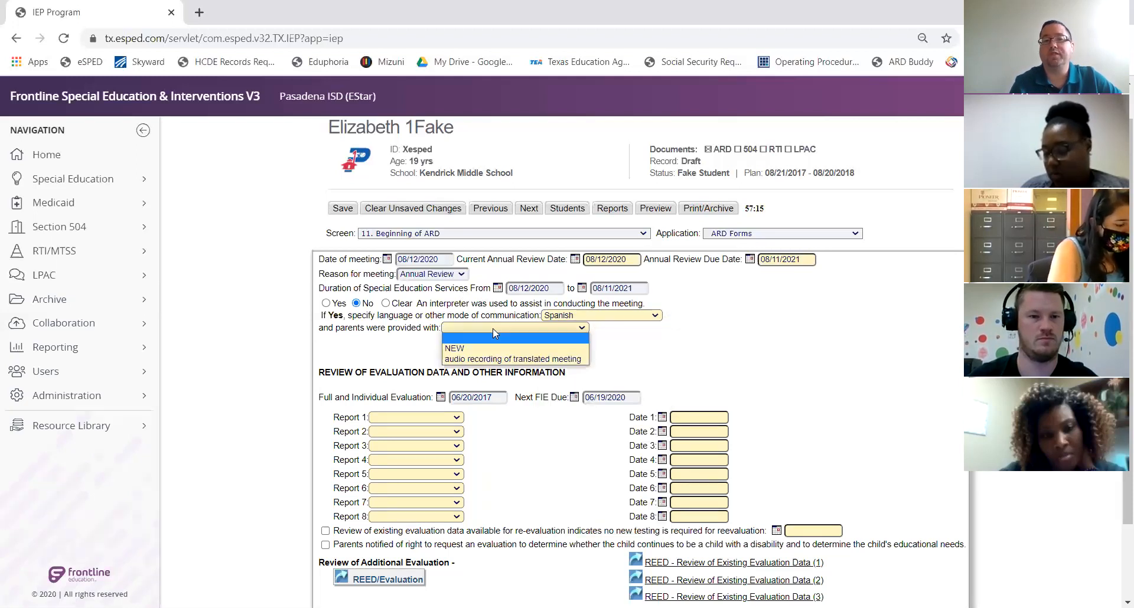
pyautogui.click(486, 362)
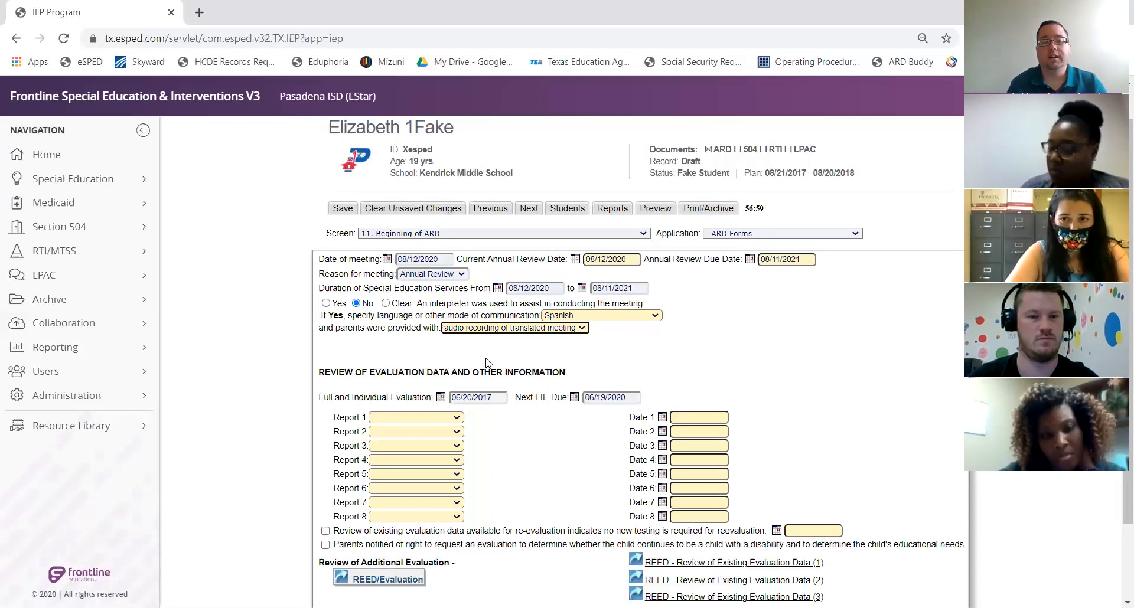
# Look over the evaluation data section and advance to screen 12, Review of Additional Evaluation/Information.
pyautogui.scroll(-2, 485, 361)
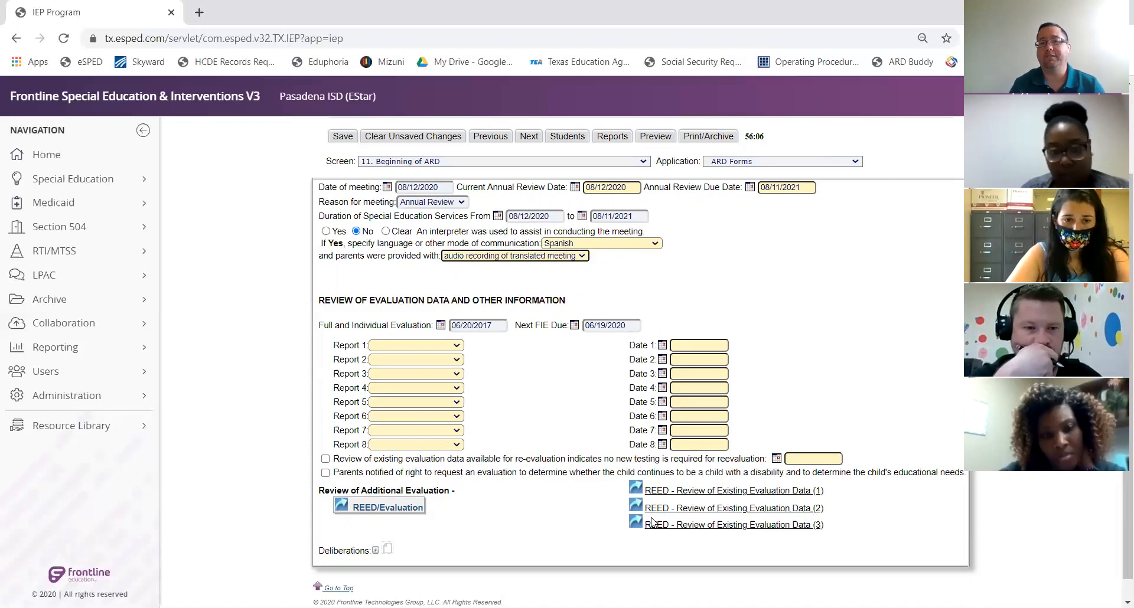
pyautogui.scroll(2, 553, 459)
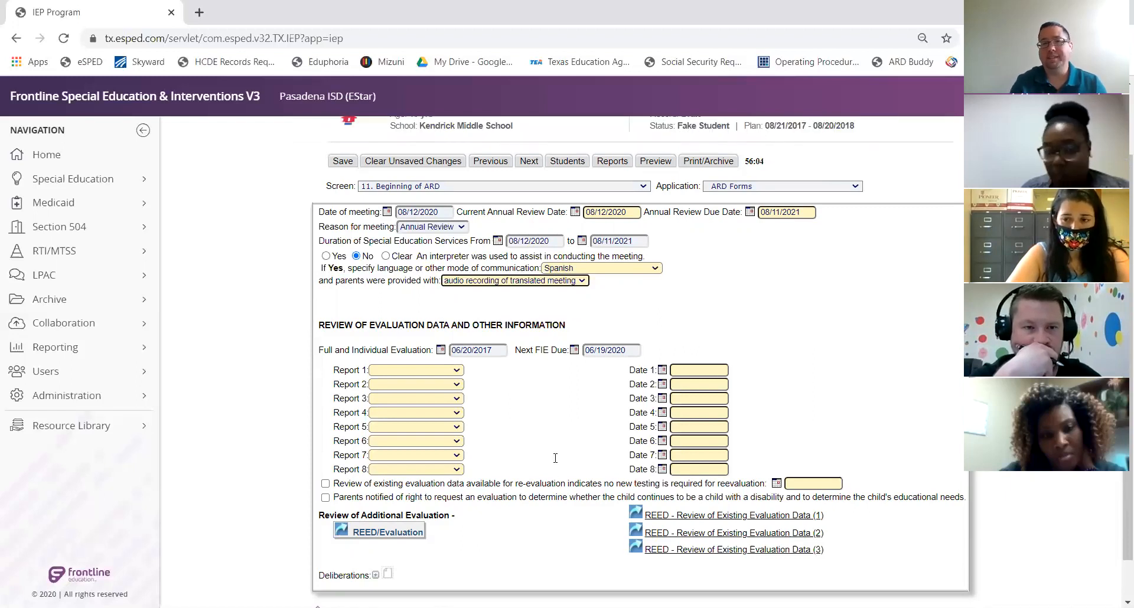
pyautogui.scroll(-2, 594, 428)
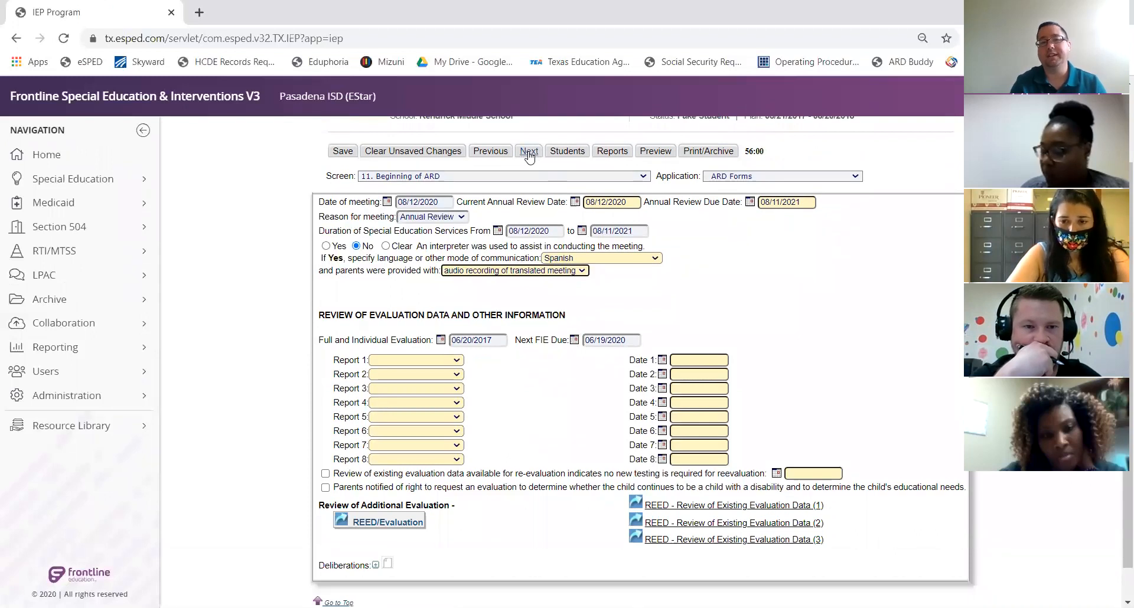
pyautogui.click(529, 155)
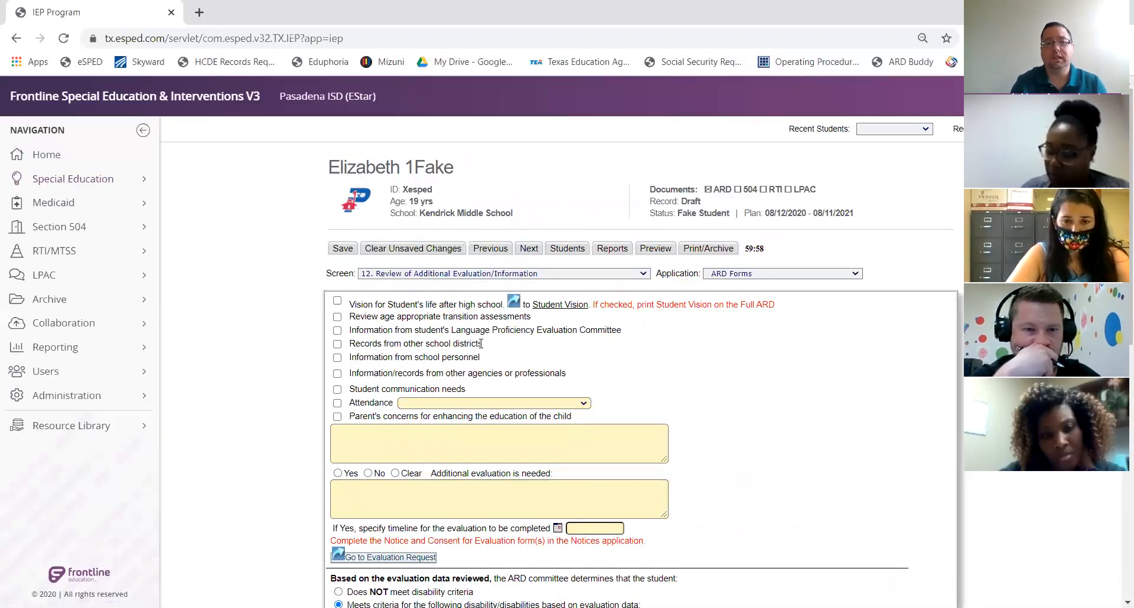
# Mark Information from school personnel and Parent's concerns for enhancing the education of the child as reviewed.
pyautogui.scroll(-1, 480, 344)
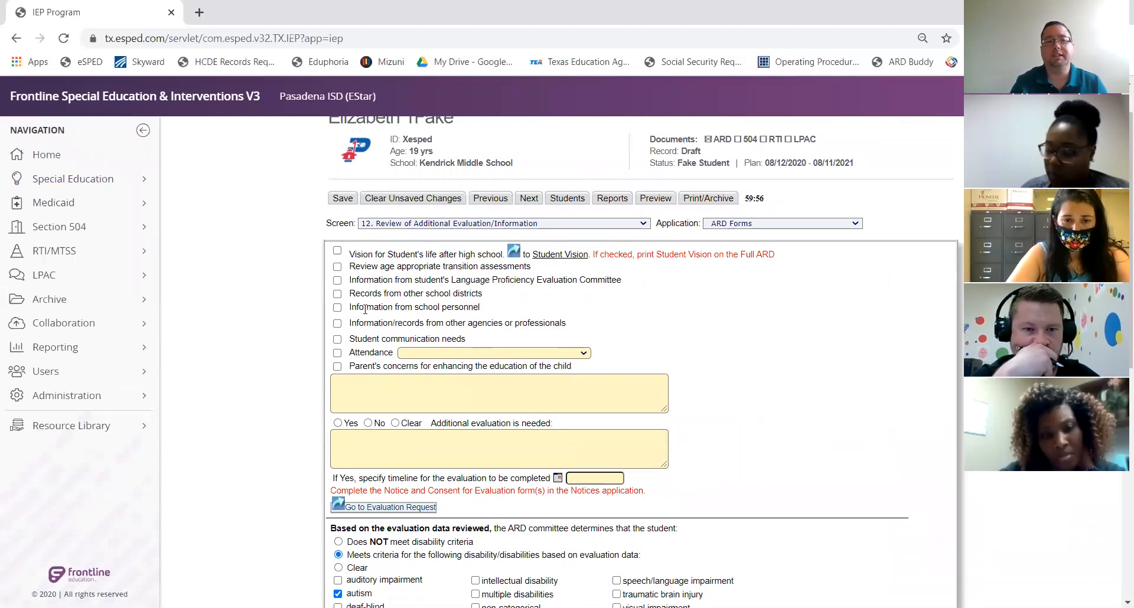
pyautogui.click(337, 307)
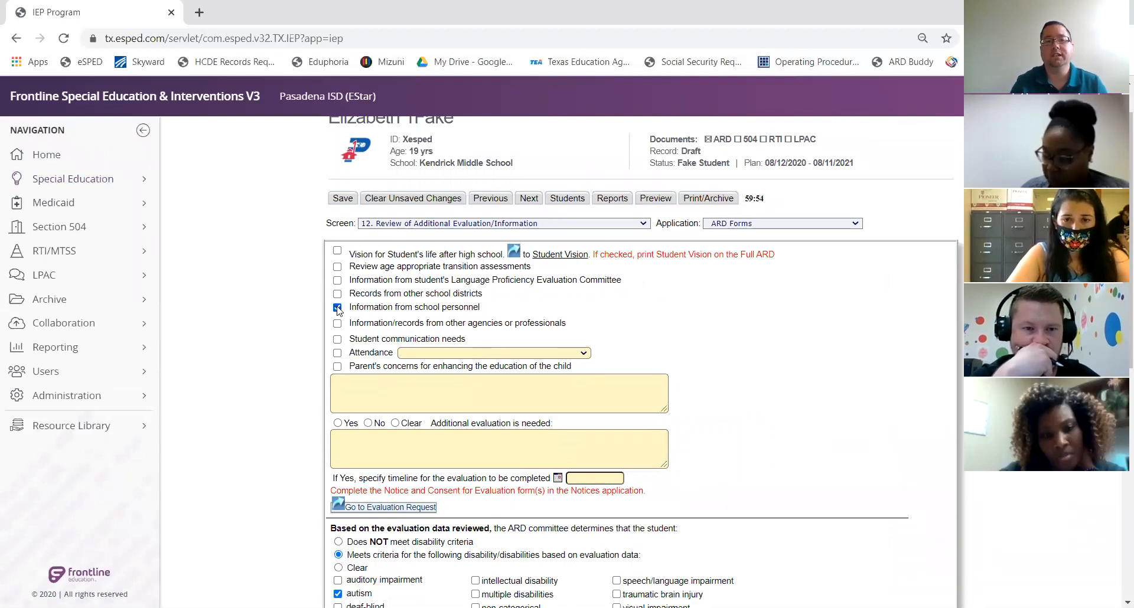
pyautogui.click(338, 367)
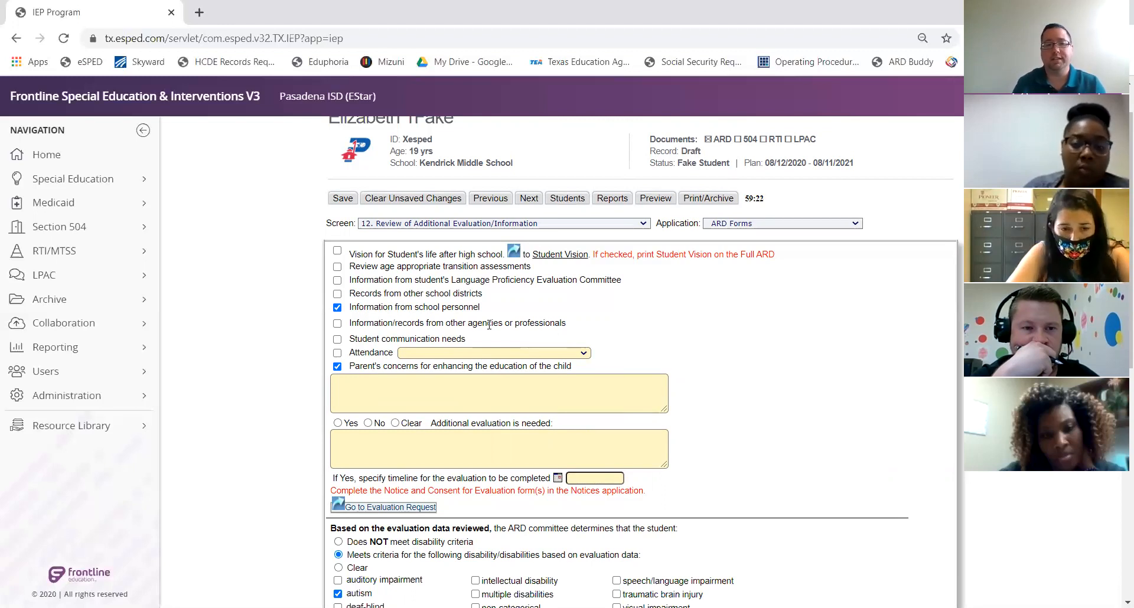
# Review the additional evaluation question, disability criteria, determinant factors and eligibility criteria on screen 12.
pyautogui.scroll(-2, 710, 401)
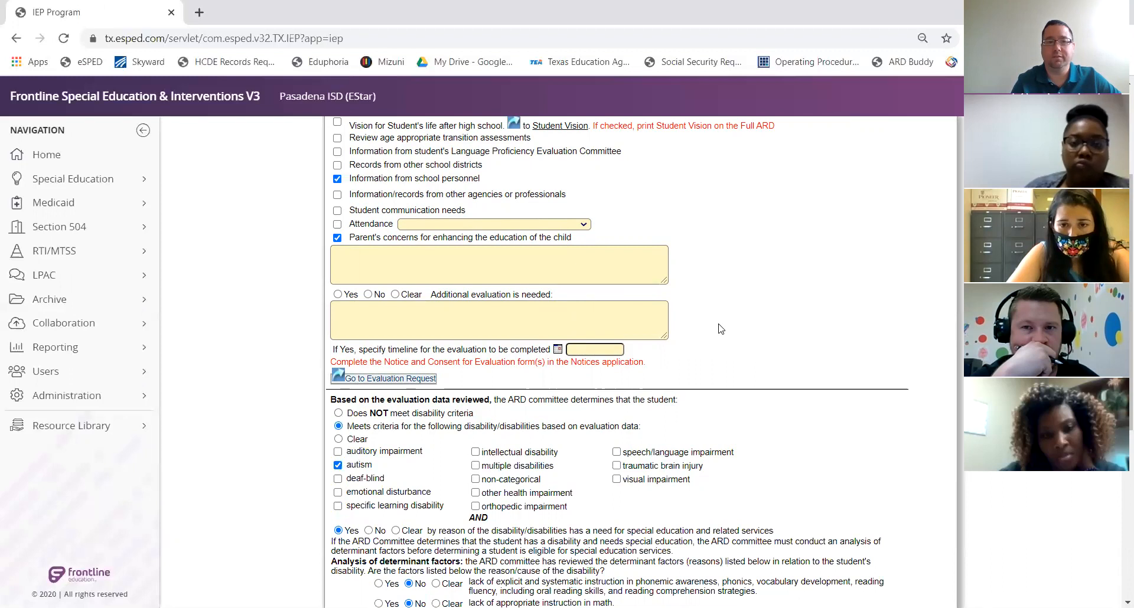
pyautogui.scroll(-3, 720, 329)
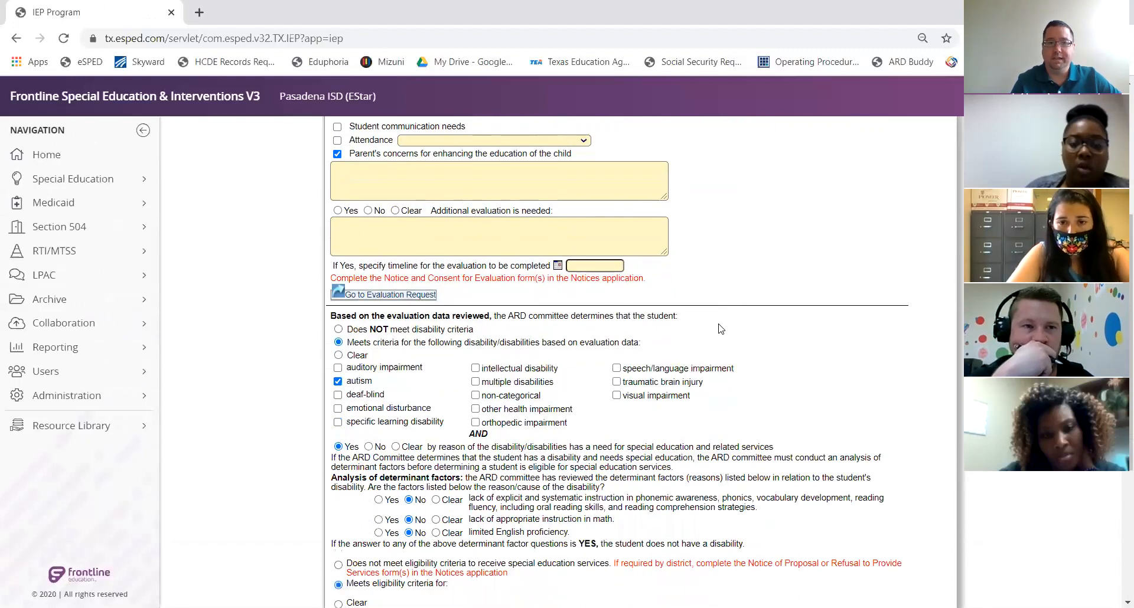
pyautogui.scroll(-2, 721, 329)
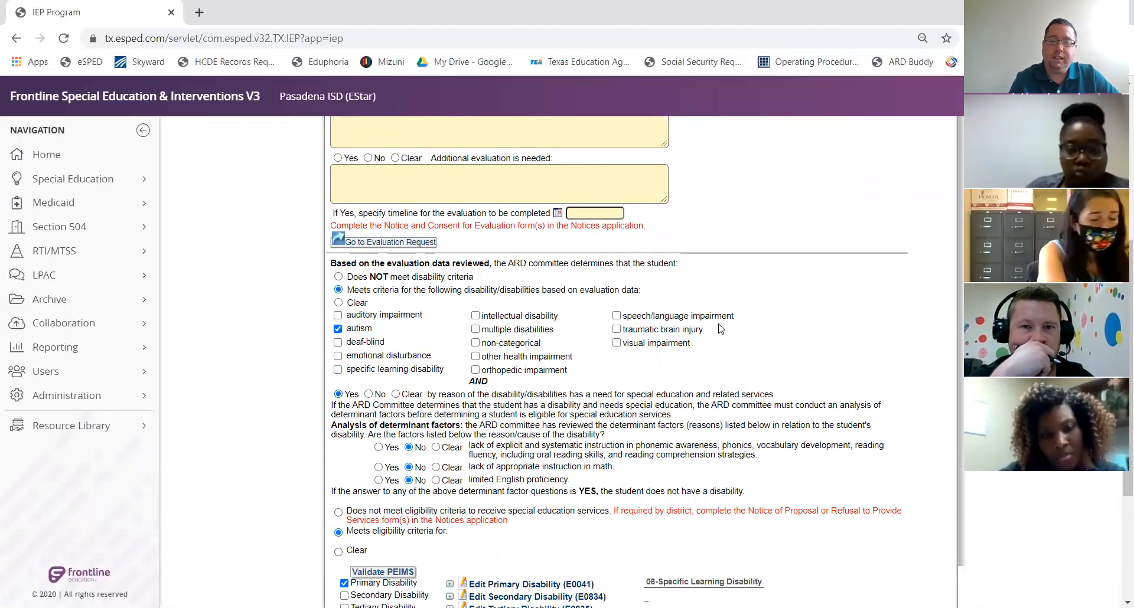
pyautogui.scroll(-2, 659, 410)
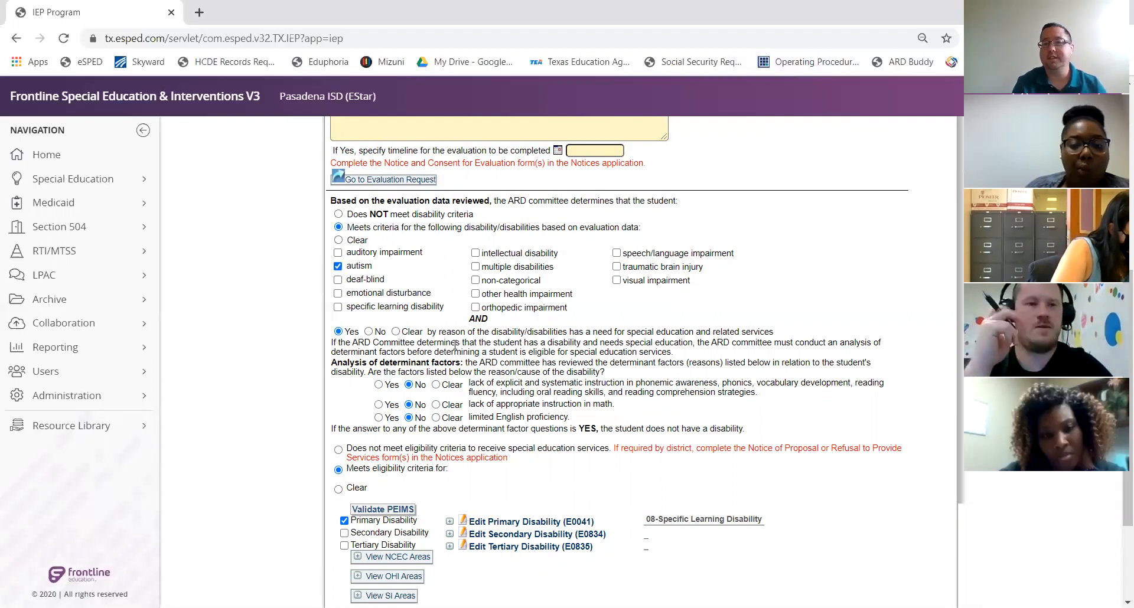
pyautogui.scroll(-1, 455, 345)
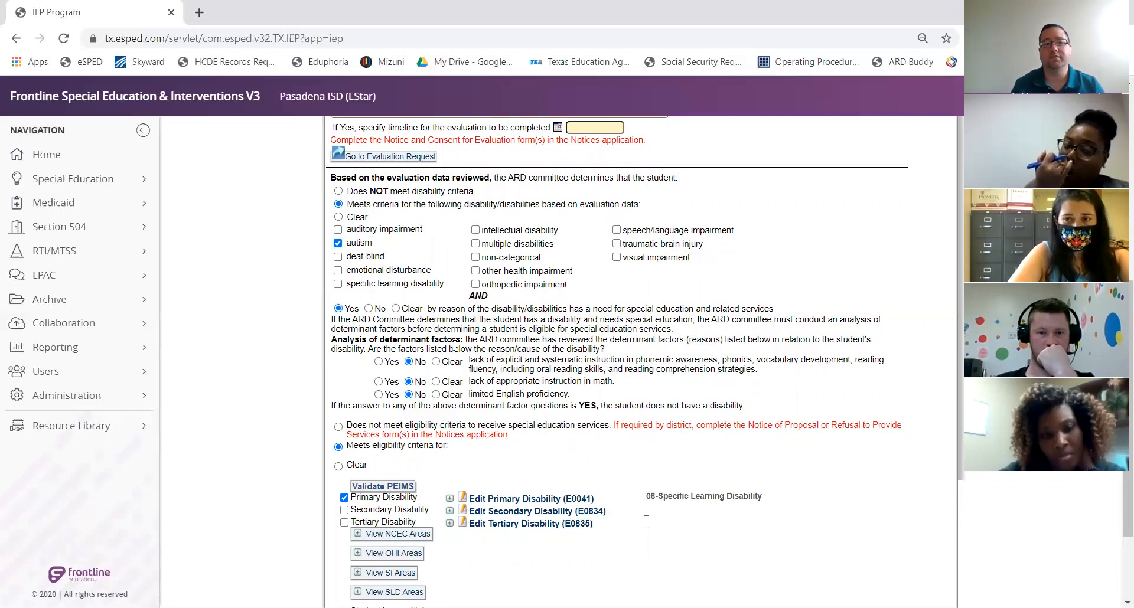
pyautogui.scroll(-1, 473, 380)
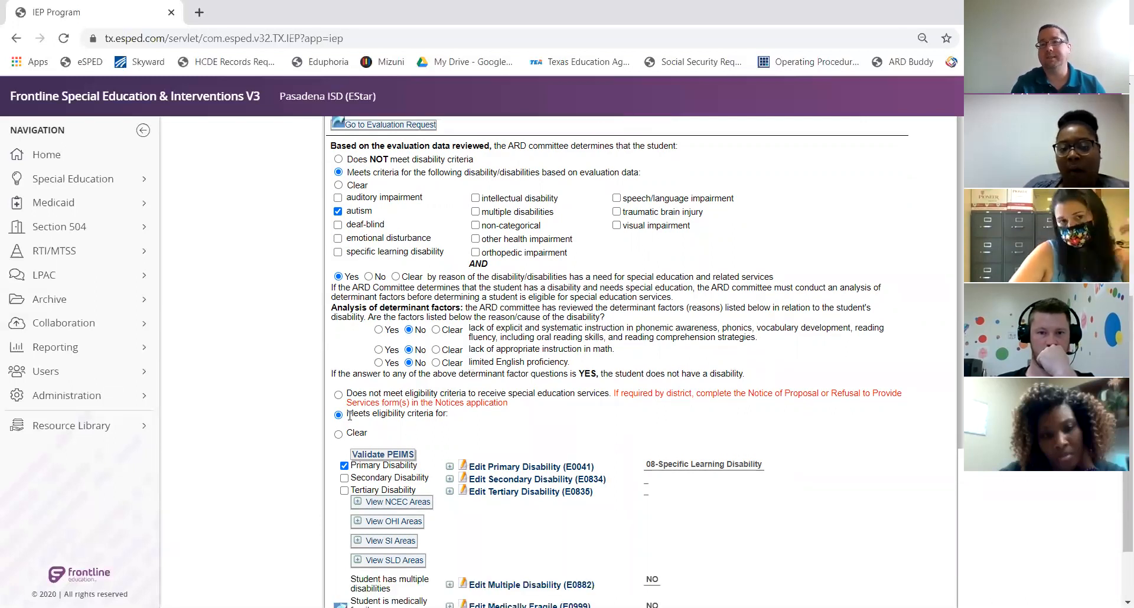
pyautogui.scroll(-1, 349, 416)
pyautogui.scroll(1, 349, 416)
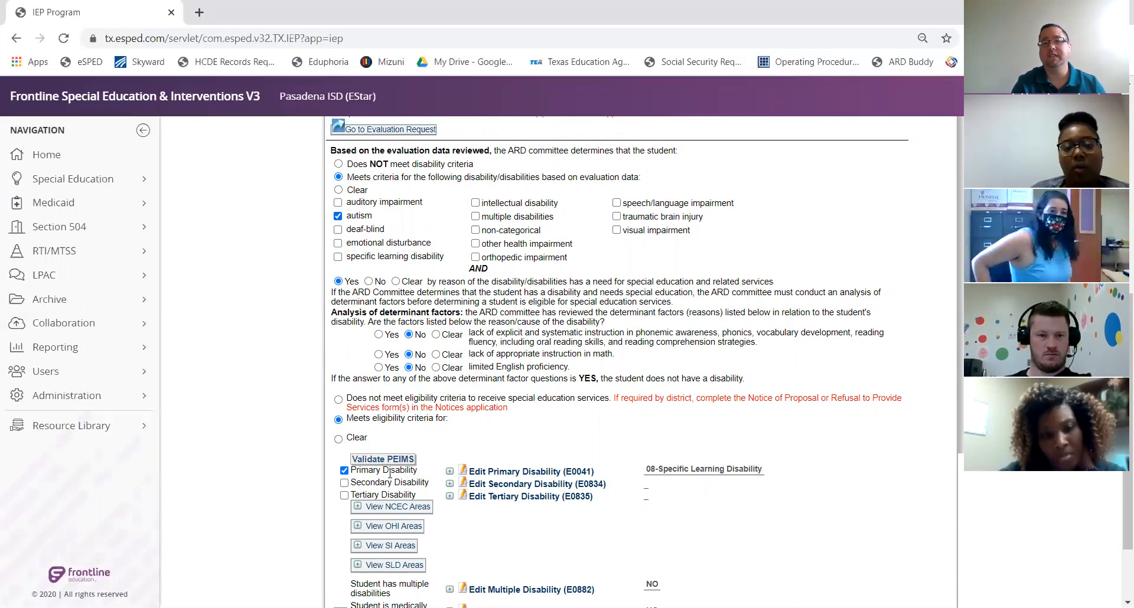
# Enable the Secondary Disability under the eligibility criteria, set it to 09-Speech Impairment with effective date 8/12/2020, and save it.
pyautogui.scroll(-1, 394, 478)
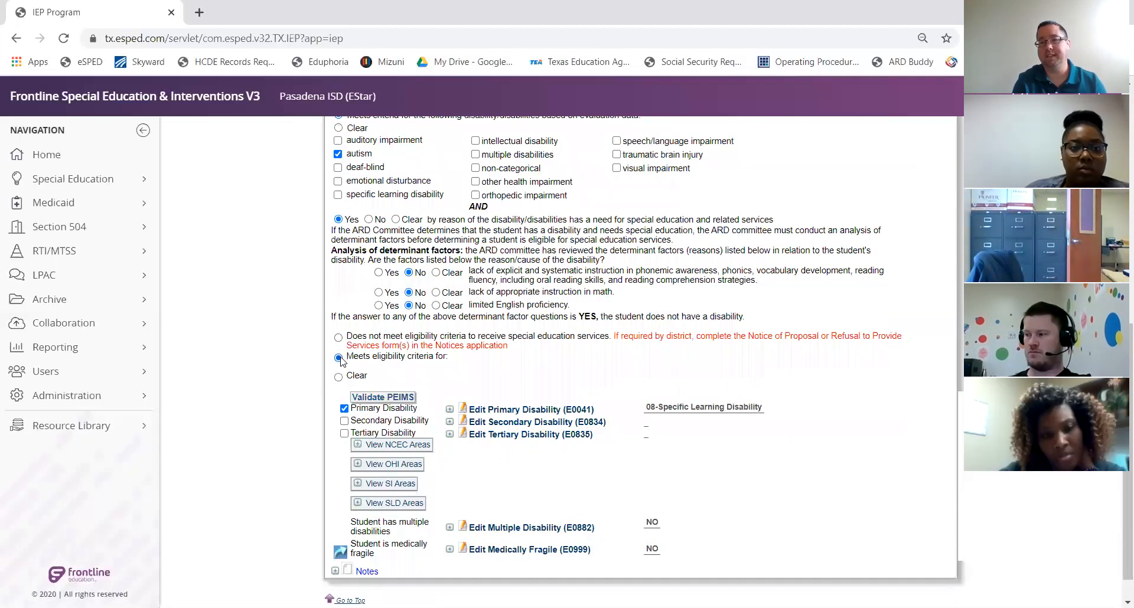
pyautogui.click(344, 421)
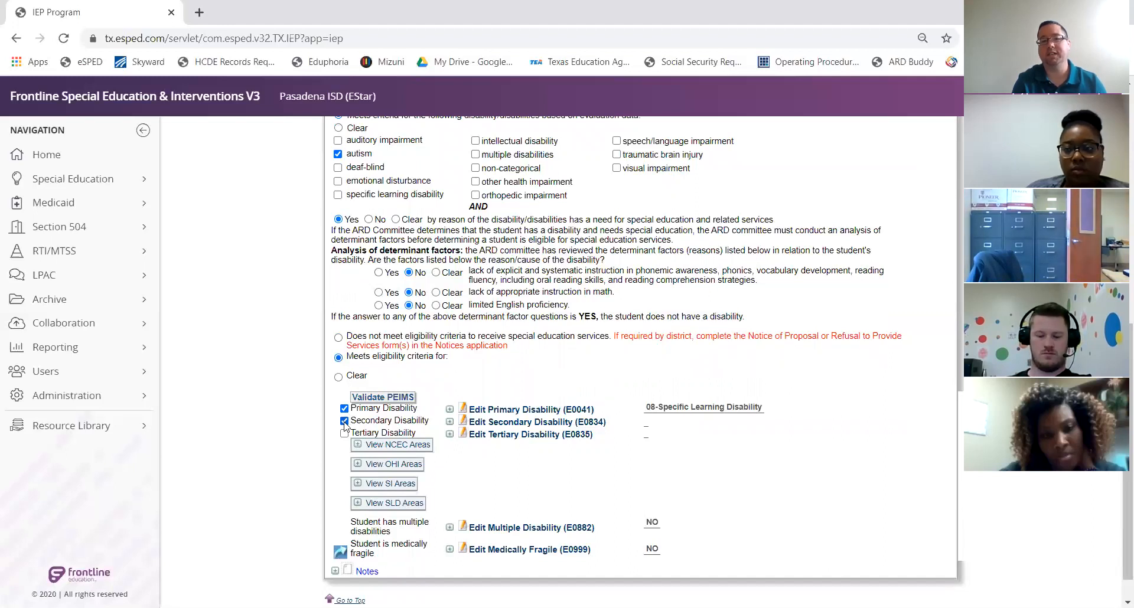
pyautogui.click(463, 422)
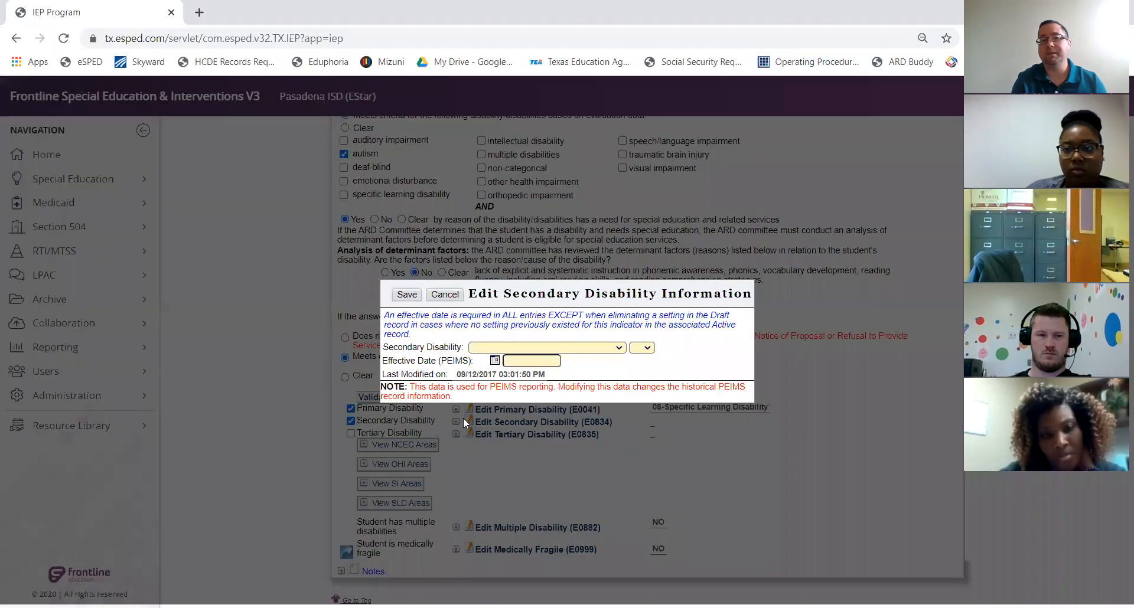
pyautogui.click(495, 350)
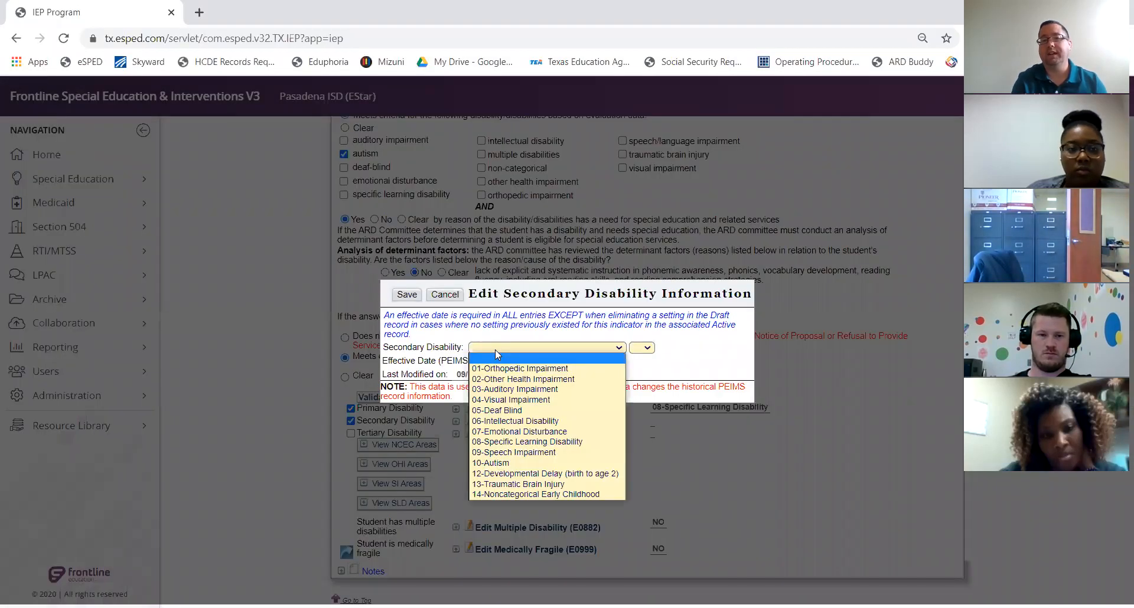
pyautogui.click(514, 452)
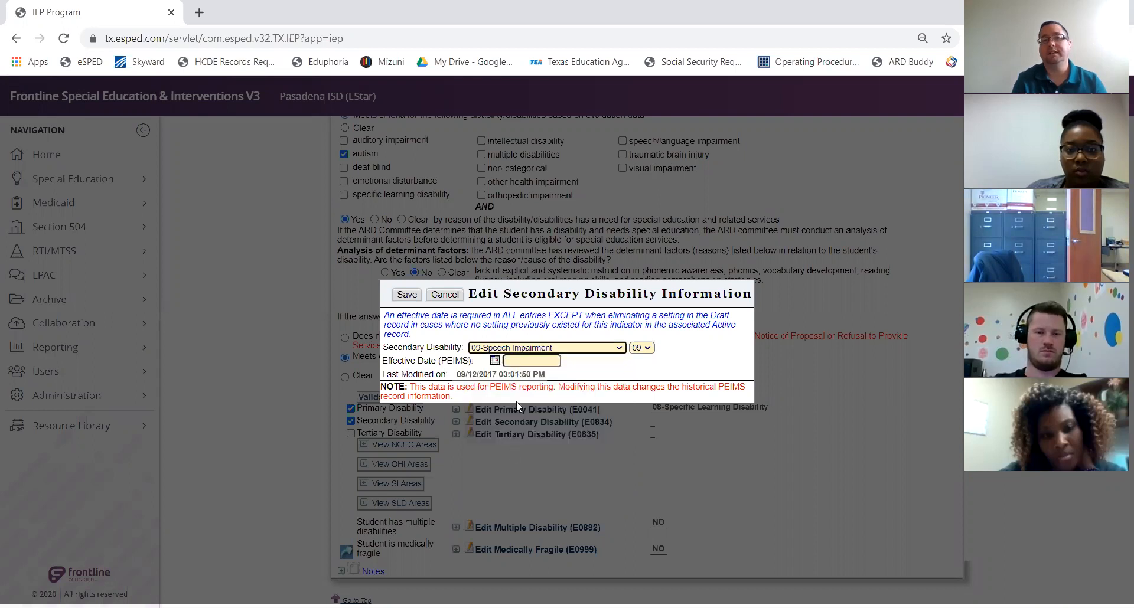
pyautogui.click(529, 361)
pyautogui.write('8/12/2020')
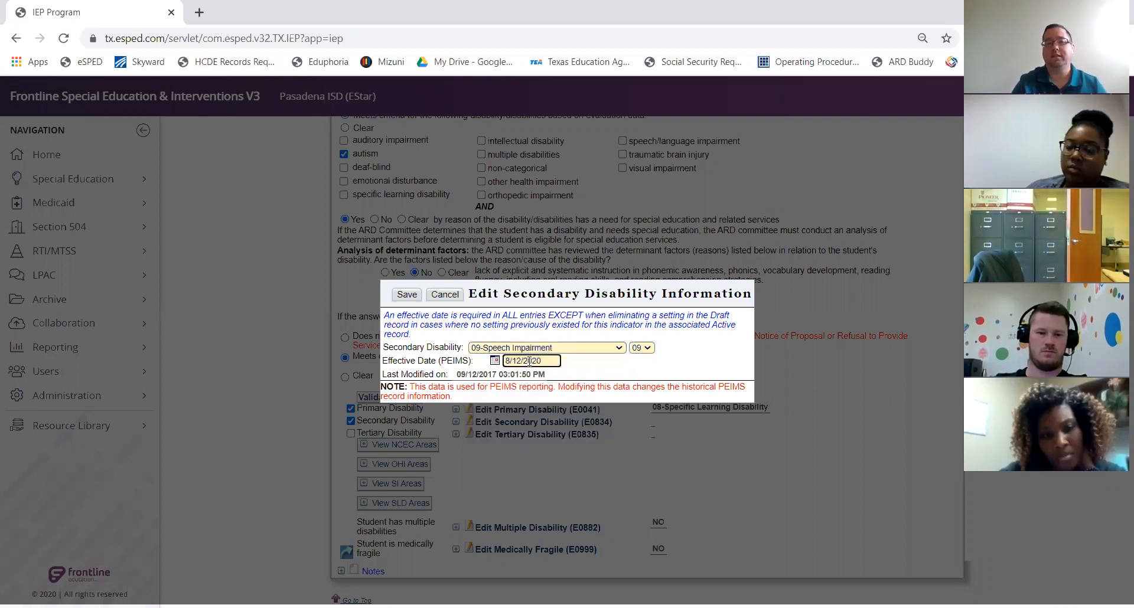
pyautogui.click(409, 297)
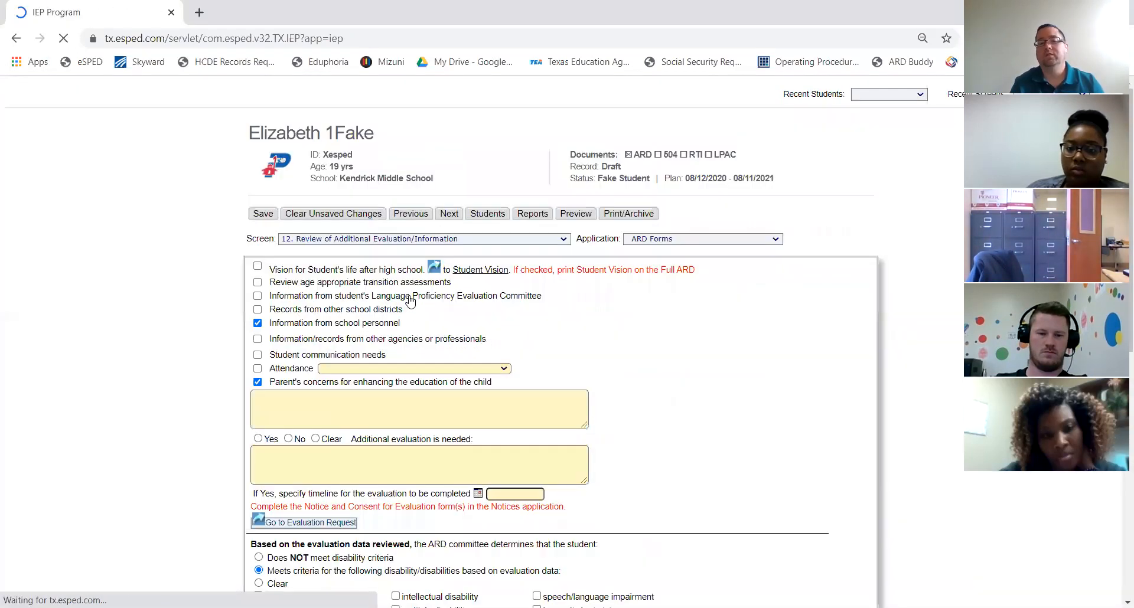
# Compare the listed primary and secondary disabilities with the disability criteria selected for the student.
pyautogui.scroll(-8, 746, 438)
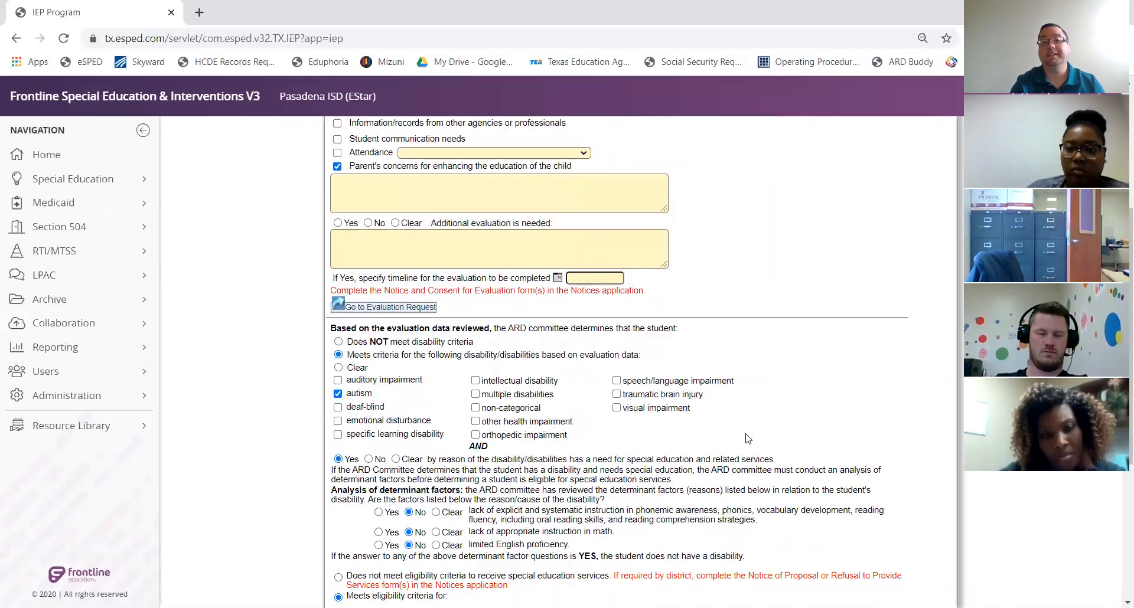
pyautogui.scroll(-1, 746, 438)
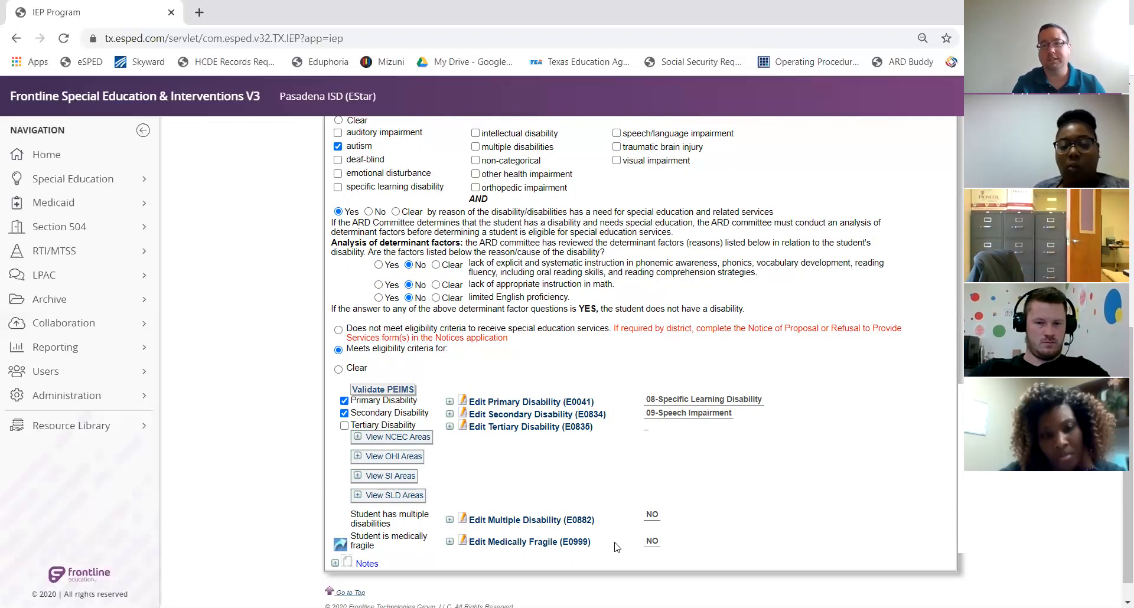
pyautogui.scroll(-1, 617, 547)
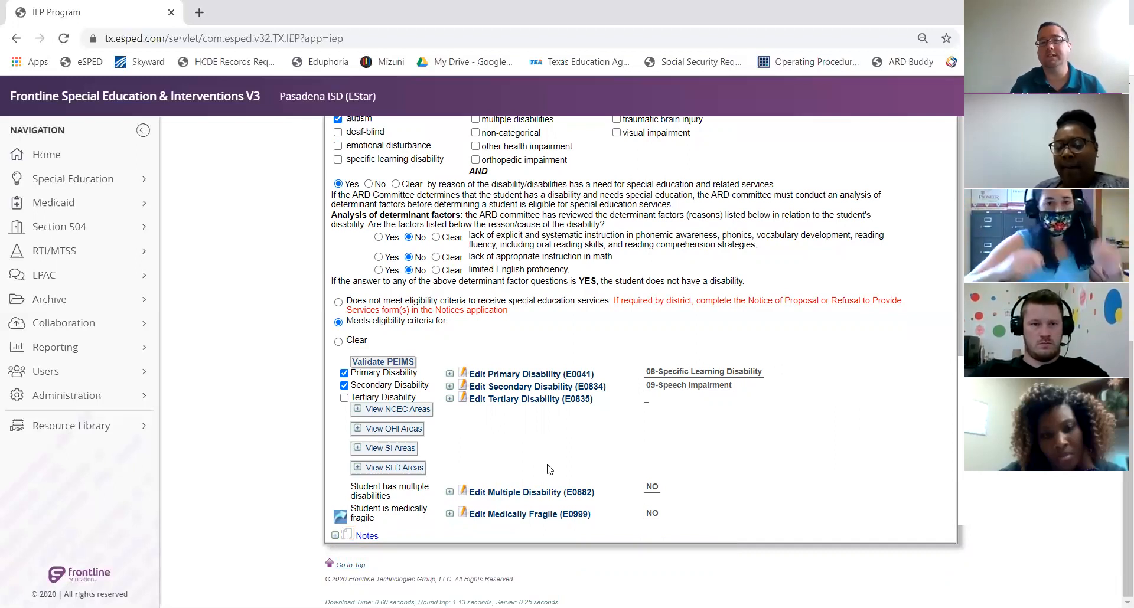
pyautogui.scroll(1, 658, 284)
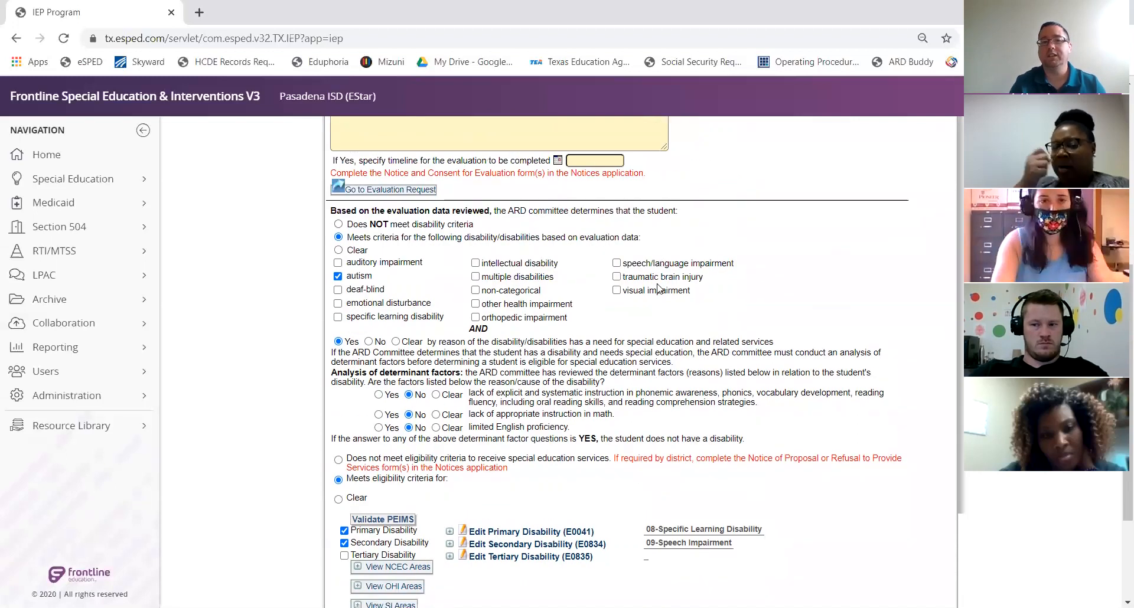
pyautogui.scroll(-2, 657, 284)
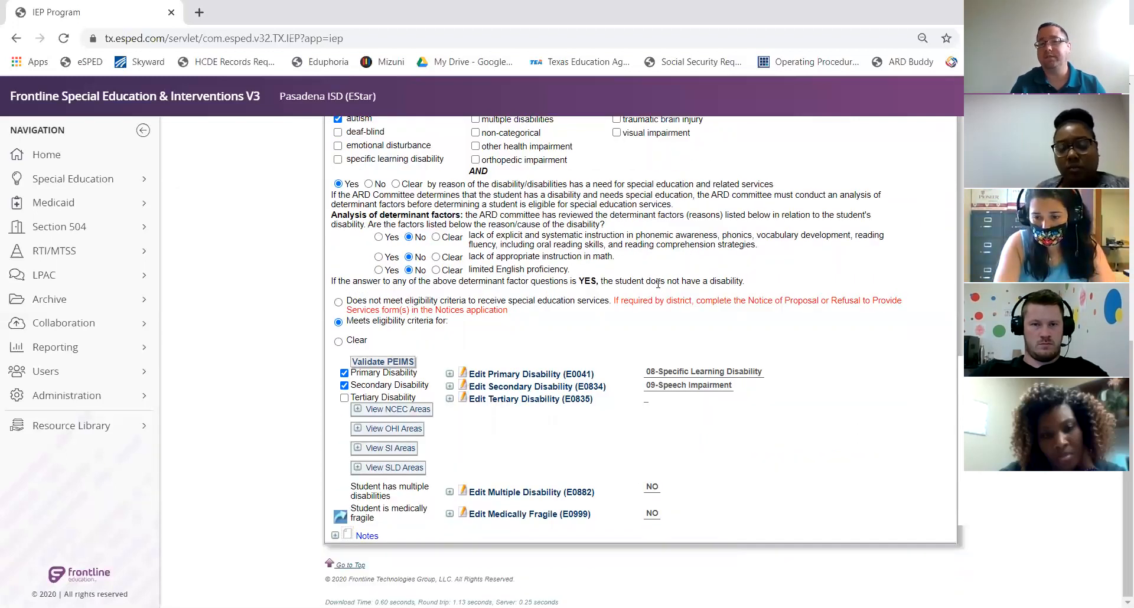
# Save screen 12 and advance to screen 13, Development of IEP / Transition.
pyautogui.scroll(7, 658, 284)
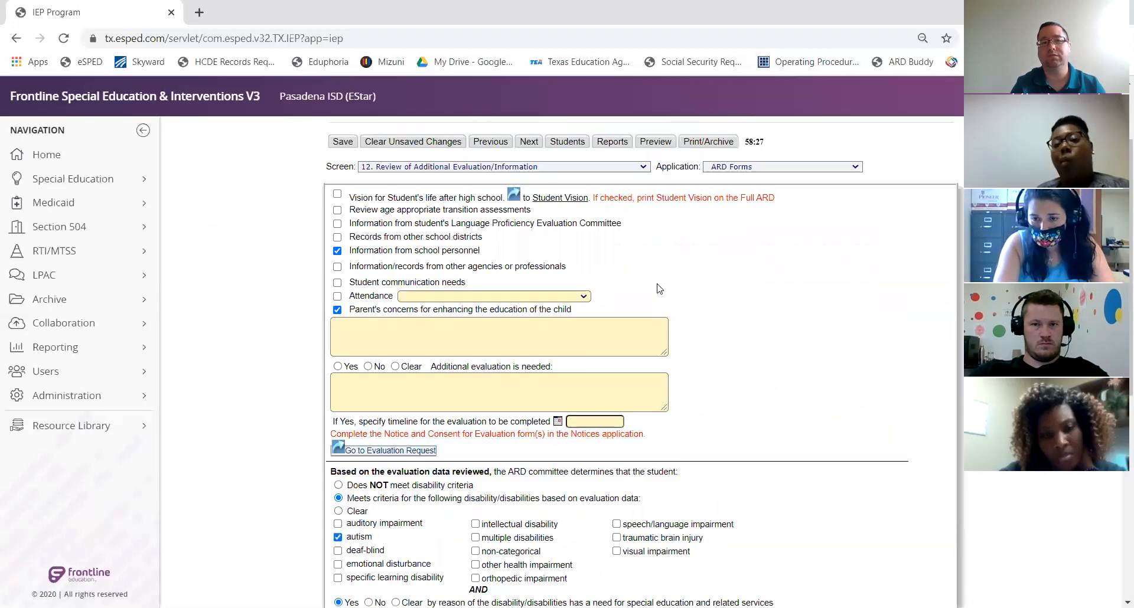
pyautogui.scroll(1, 659, 288)
pyautogui.click(529, 199)
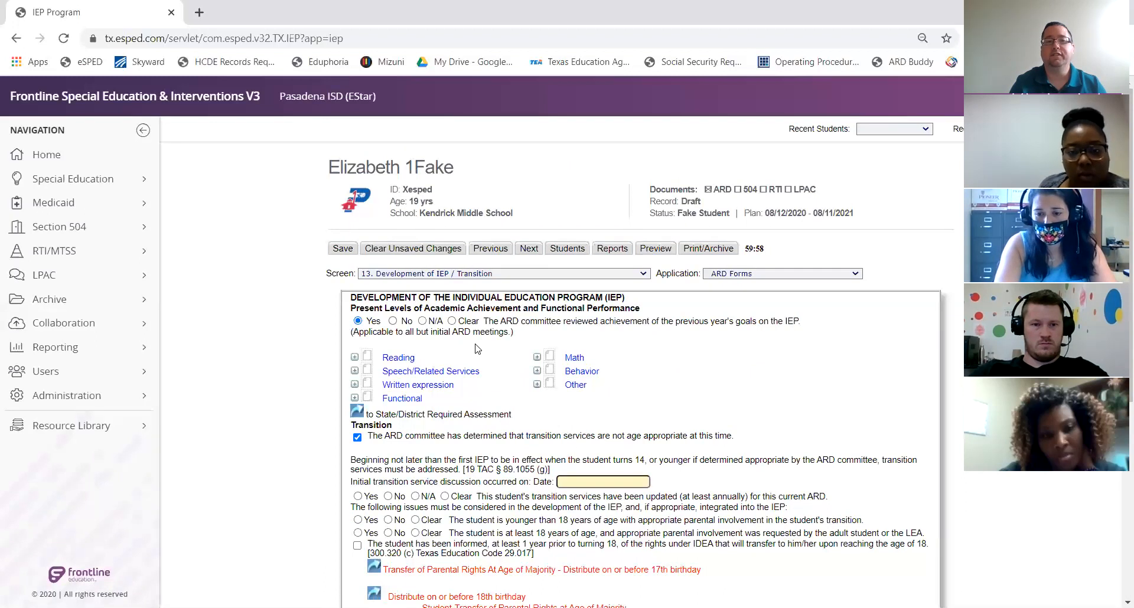
# Review the previous year's goals, transition, transition services and graduation sections on screen 13.
pyautogui.scroll(-1, 477, 349)
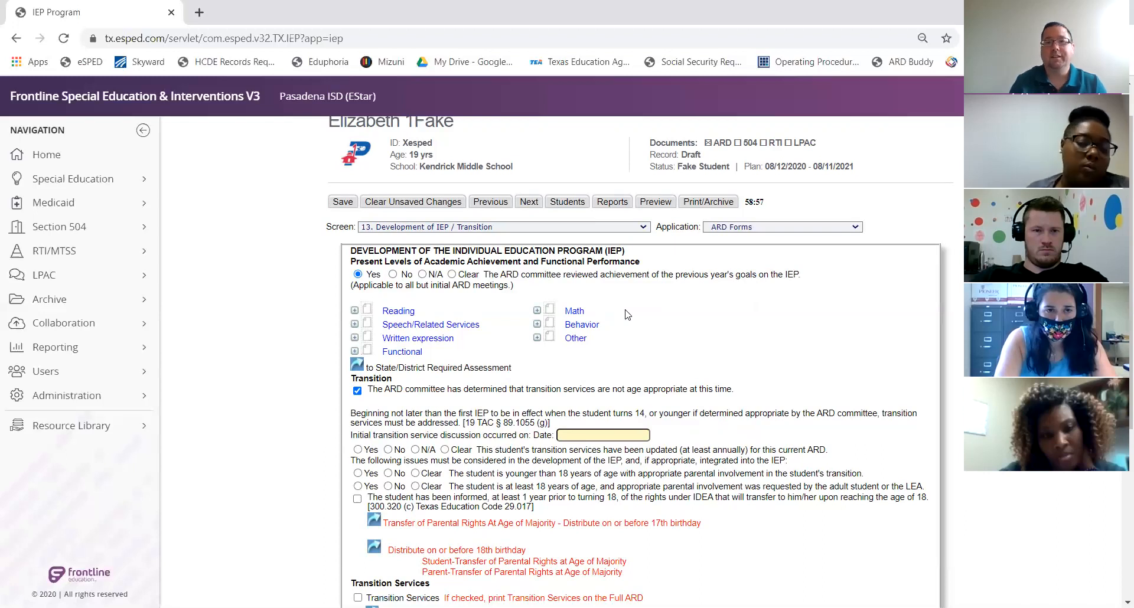
pyautogui.scroll(-1, 612, 388)
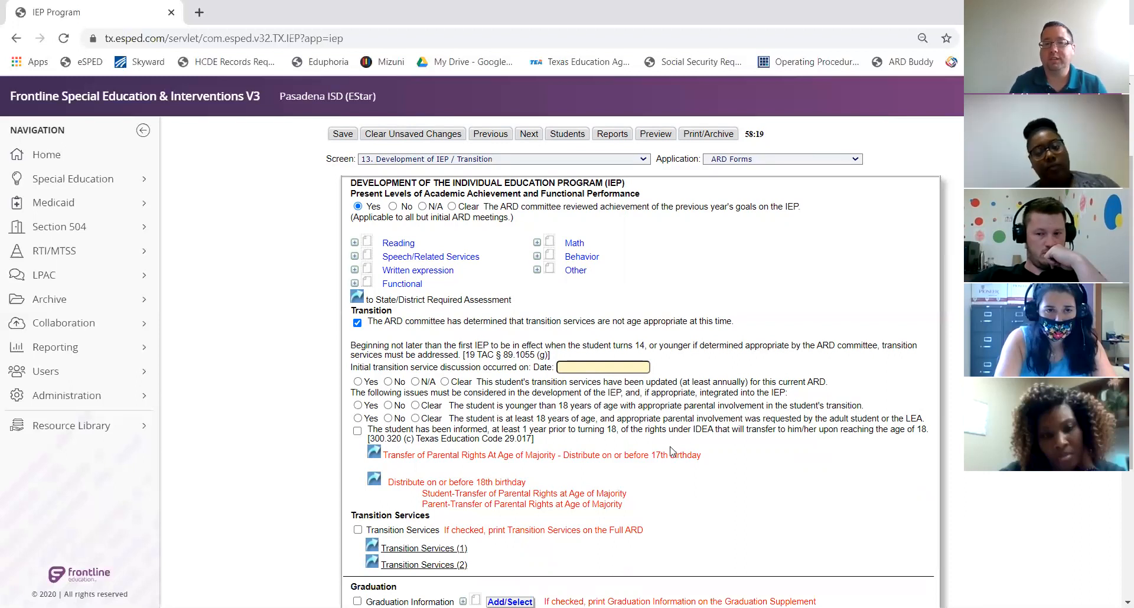
pyautogui.scroll(-1, 673, 454)
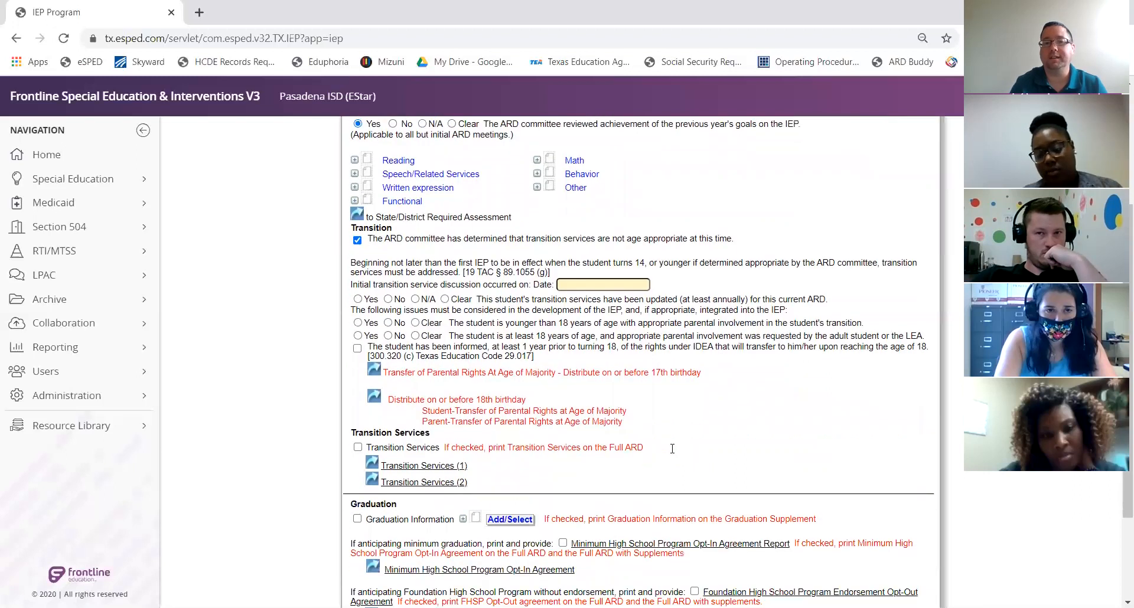
pyautogui.scroll(1, 673, 453)
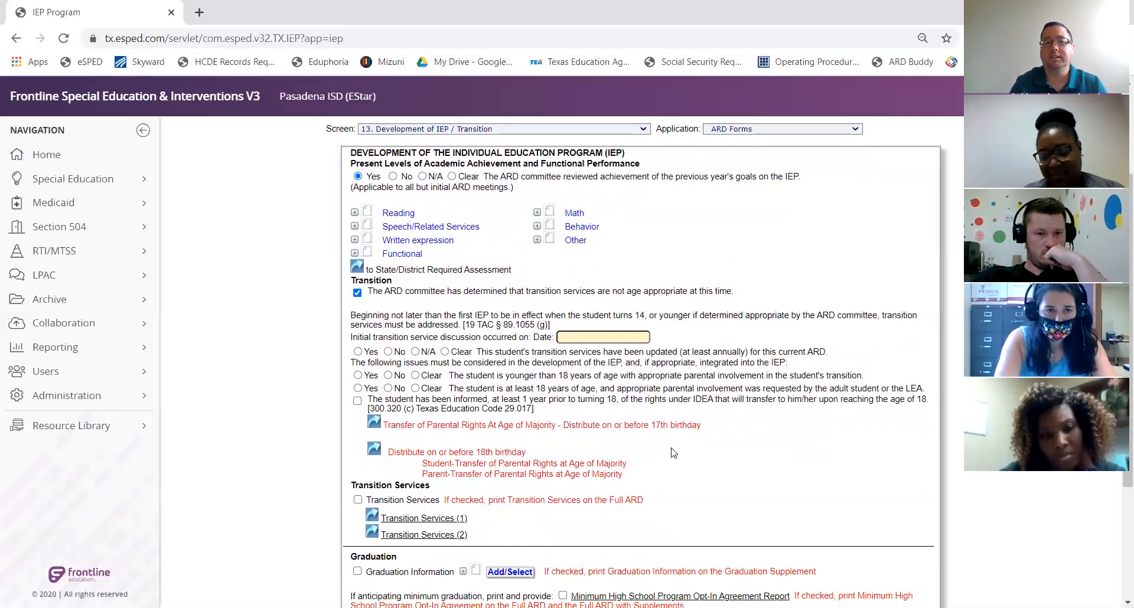
pyautogui.scroll(-3, 673, 454)
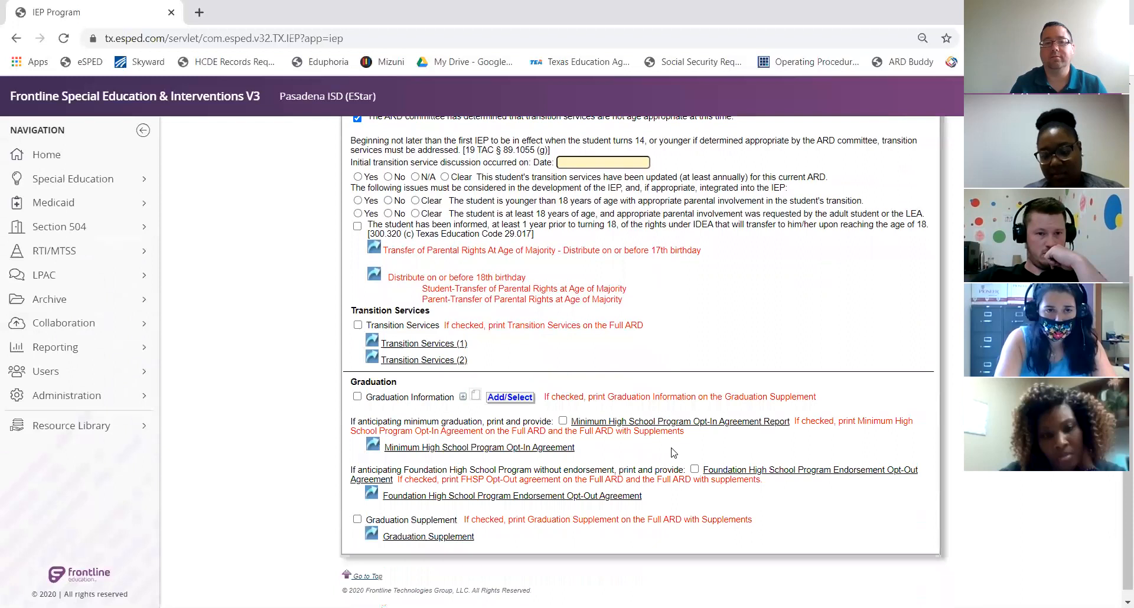
pyautogui.scroll(5, 673, 453)
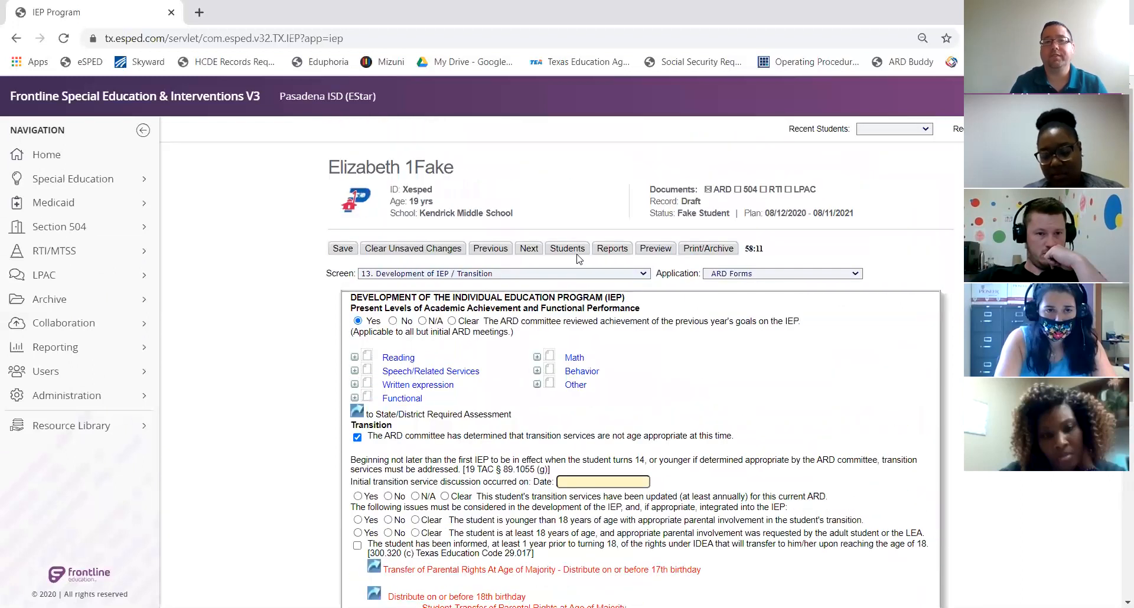
# Advance to screen 14, Behavior/Language, and review its behavior, discipline statement and language needs sections.
pyautogui.click(530, 252)
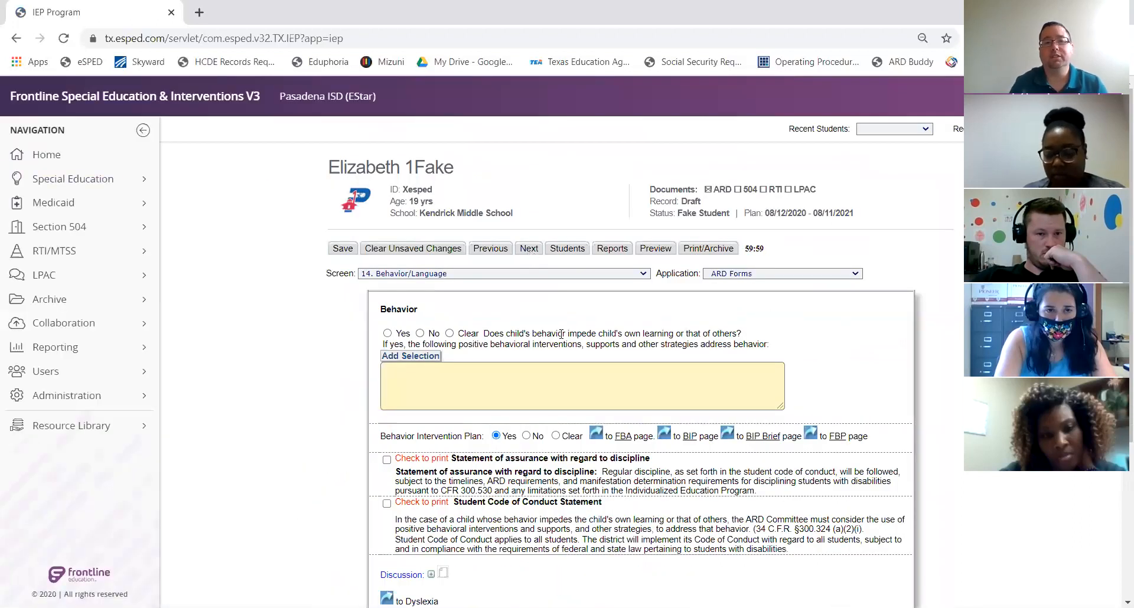
pyautogui.scroll(-1, 560, 334)
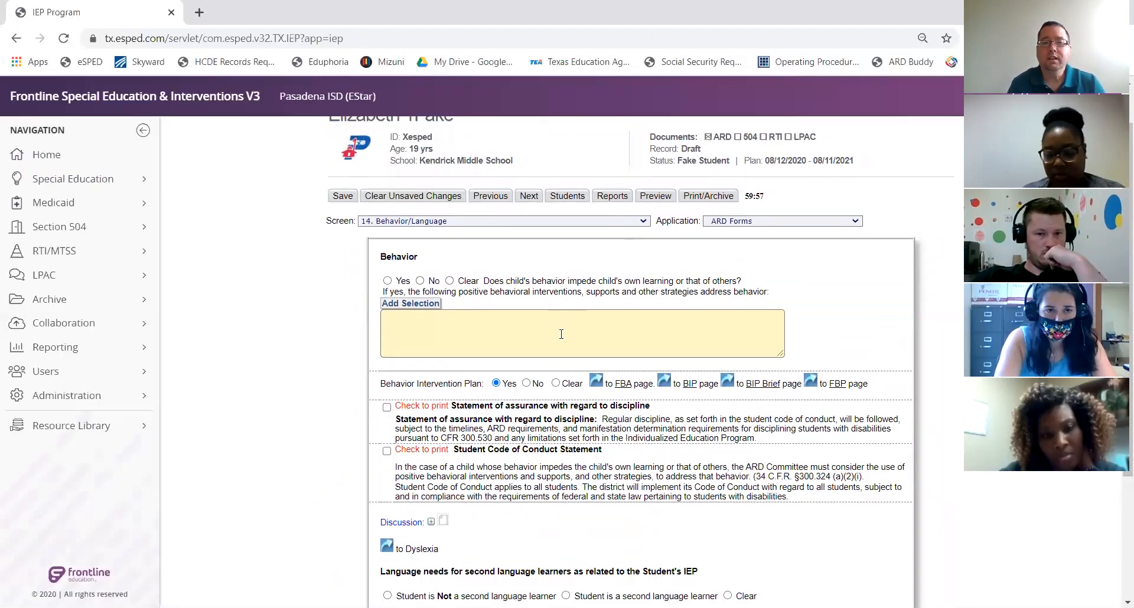
pyautogui.click(561, 335)
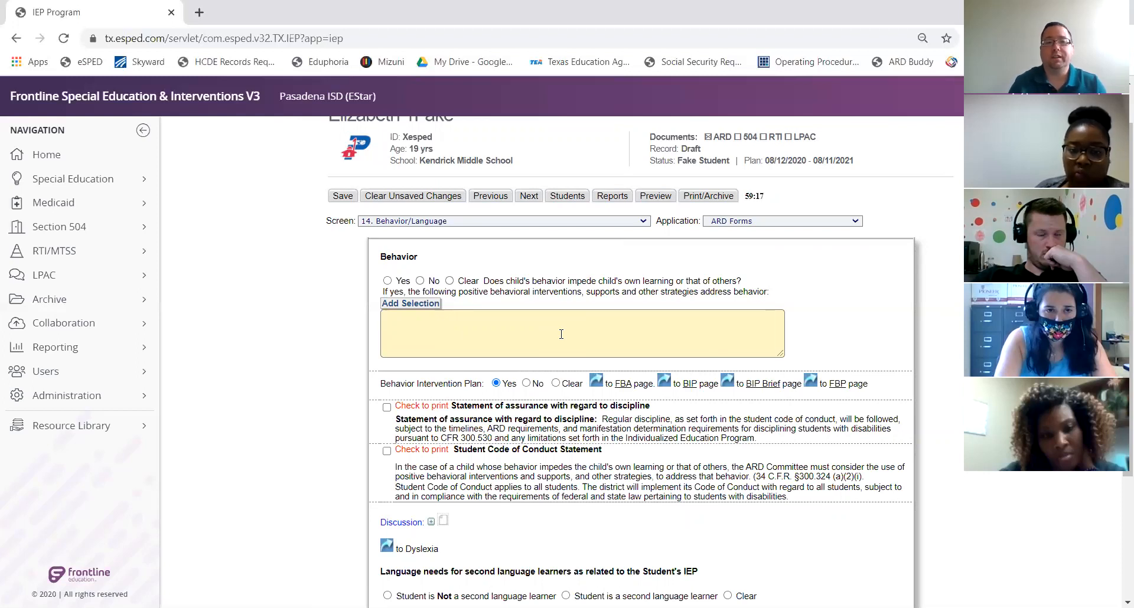
pyautogui.click(549, 330)
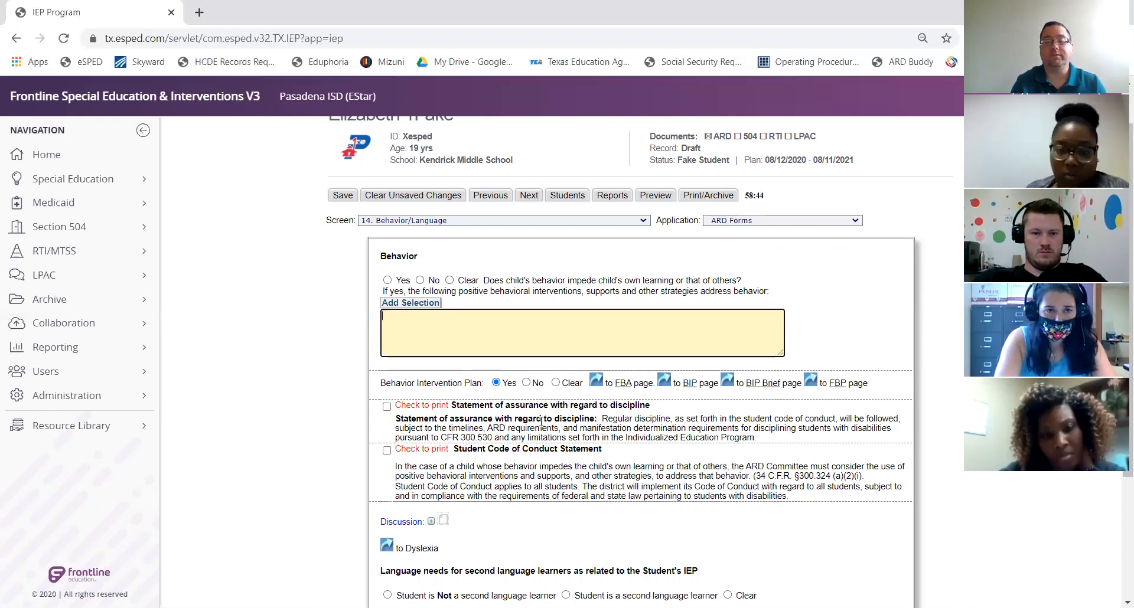
pyautogui.scroll(-3, 541, 421)
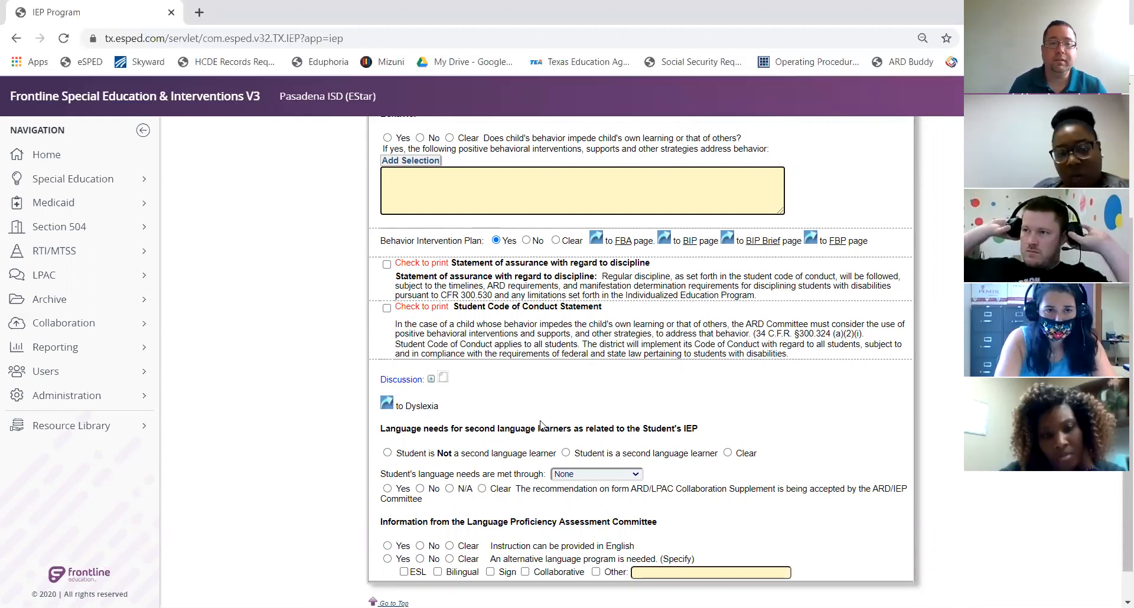
pyautogui.scroll(-1, 530, 425)
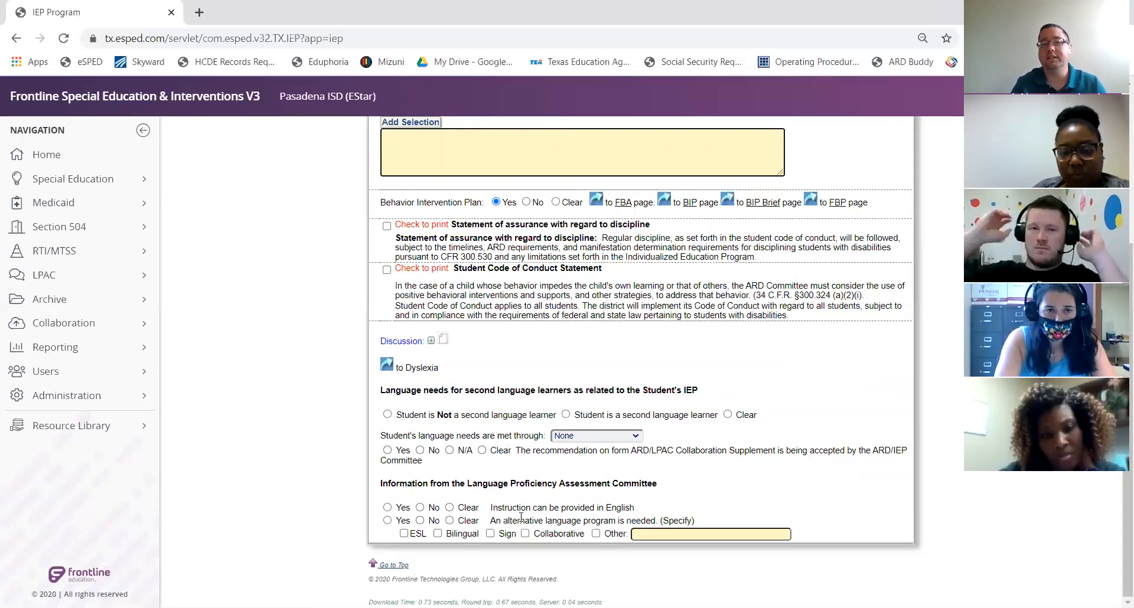
# Mark the student as a second language learner and check the options for how language needs are met, leaving None selected.
pyautogui.click(566, 415)
pyautogui.click(588, 438)
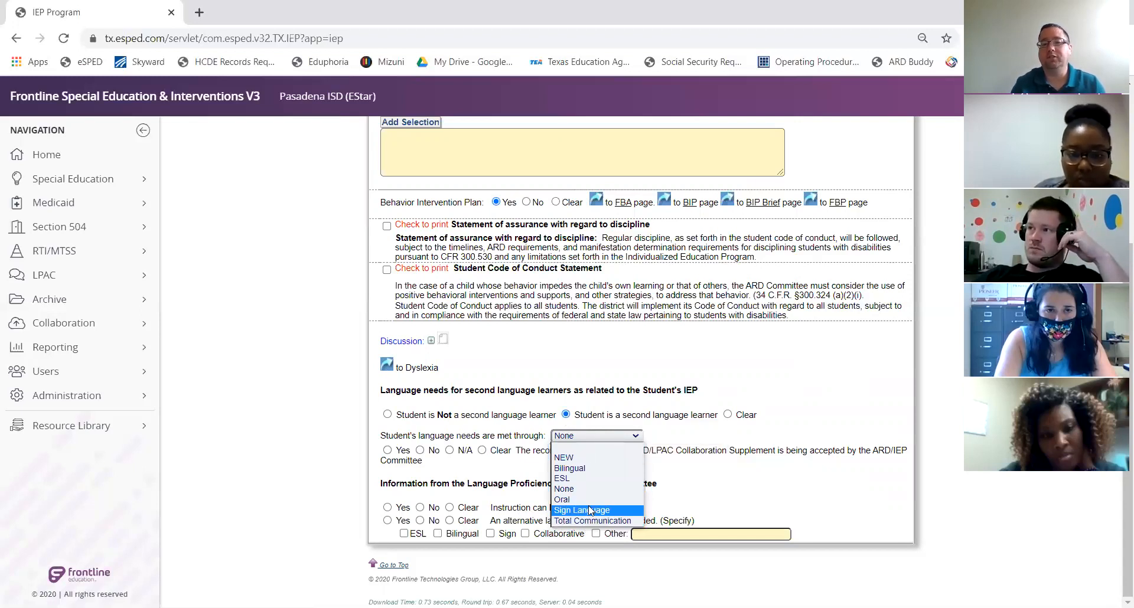
pyautogui.click(584, 436)
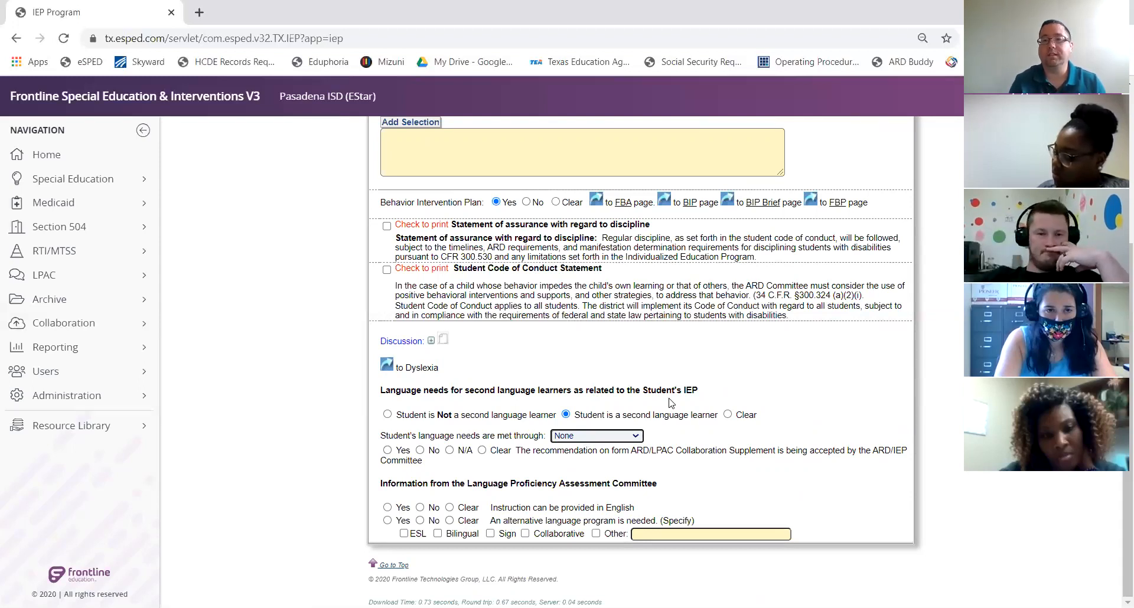
# Save the Behavior/Language entries and advance to screen 15, Communications/Physical/AT Needs of the Student.
pyautogui.scroll(3, 671, 402)
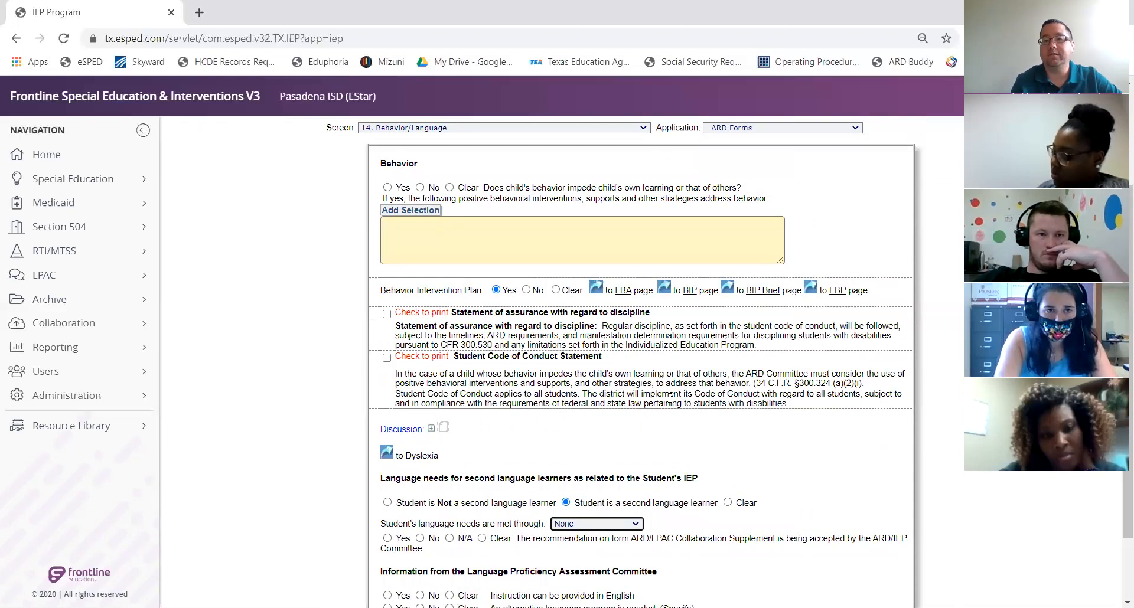
pyautogui.scroll(2, 670, 399)
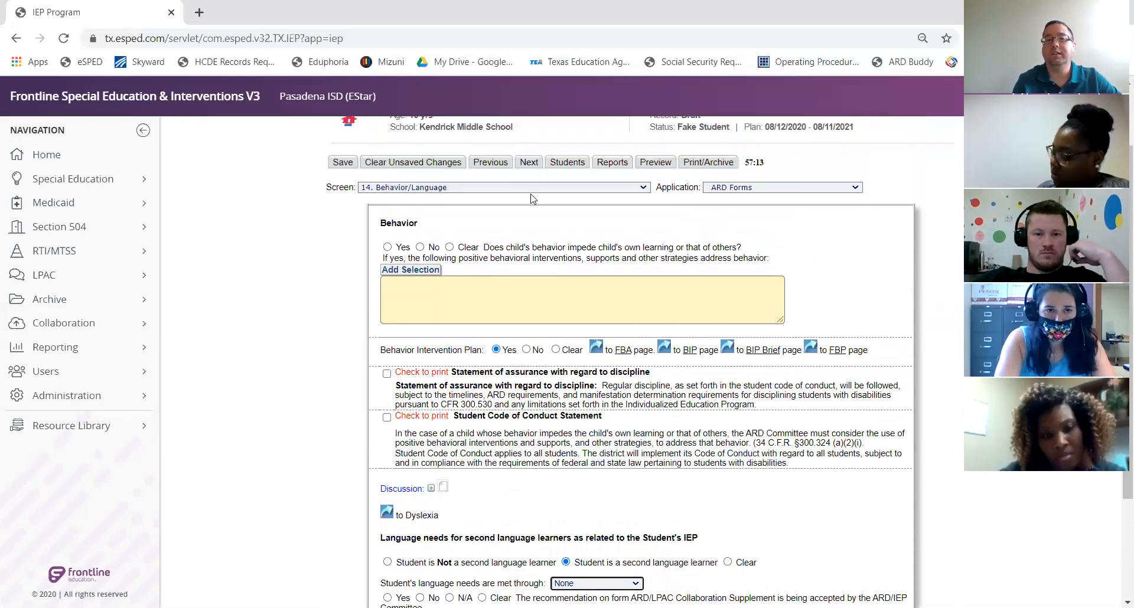
pyautogui.rightClick(530, 164)
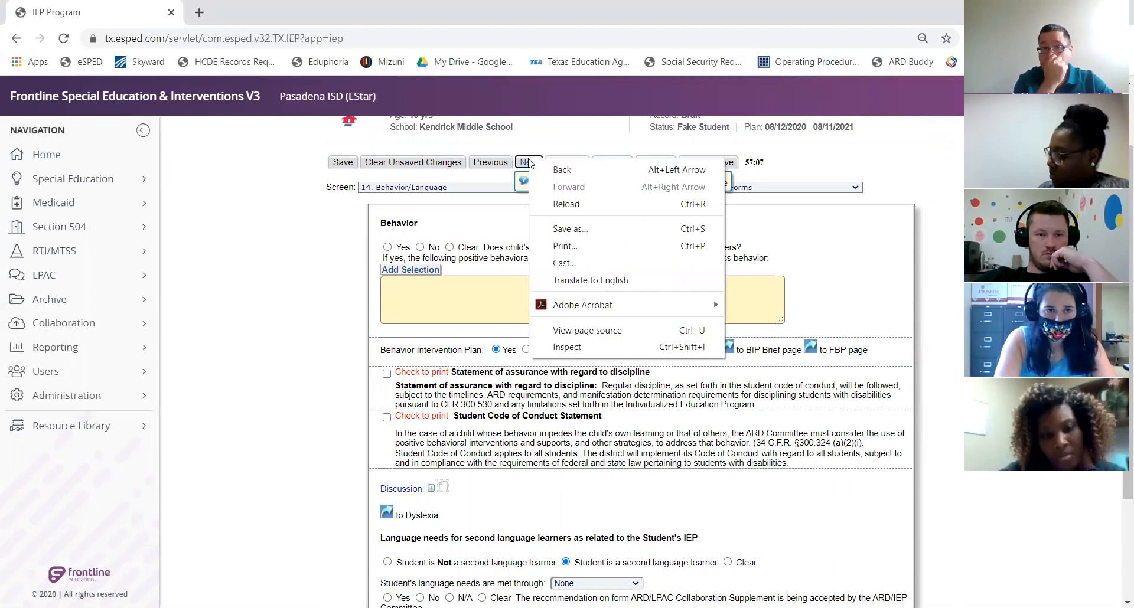
pyautogui.click(529, 165)
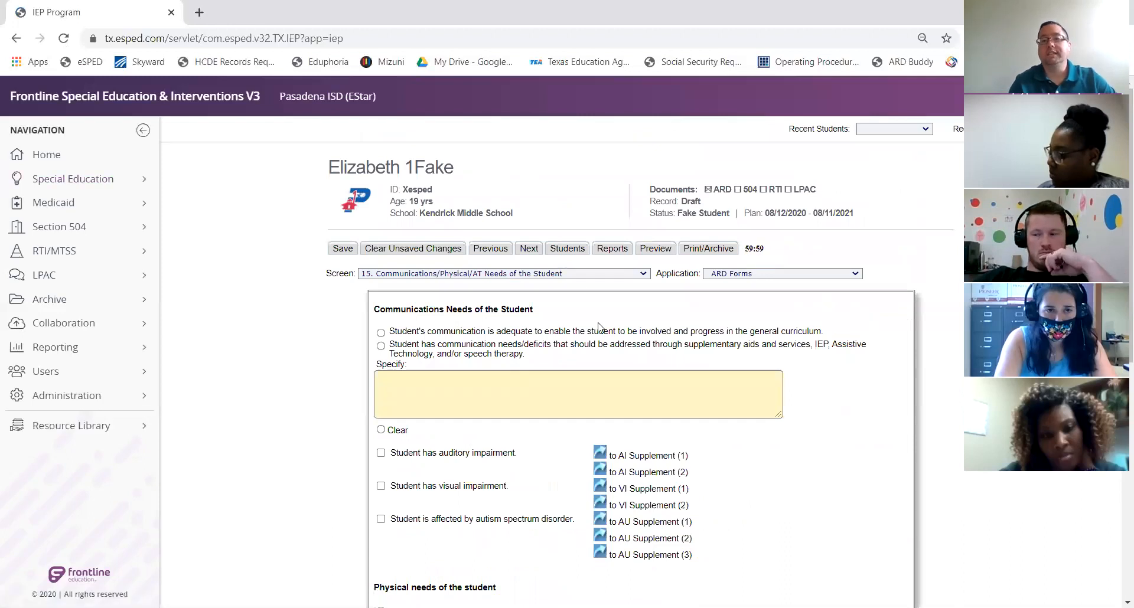
# Mark the student as affected by autism spectrum disorder under the communications needs.
pyautogui.scroll(-1, 598, 326)
pyautogui.click(599, 322)
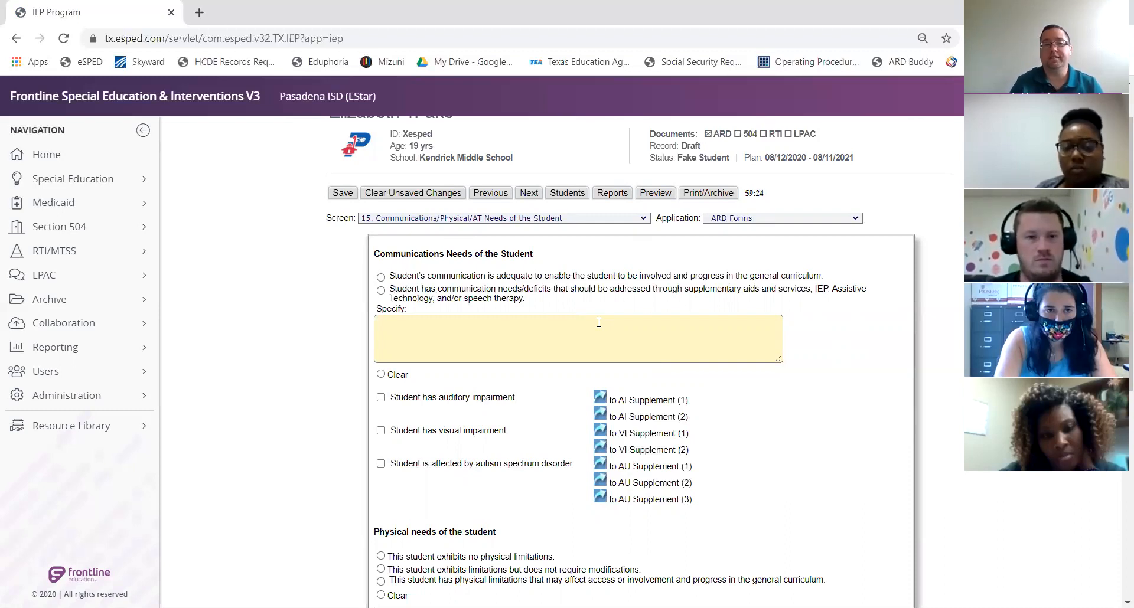
pyautogui.scroll(-1, 481, 435)
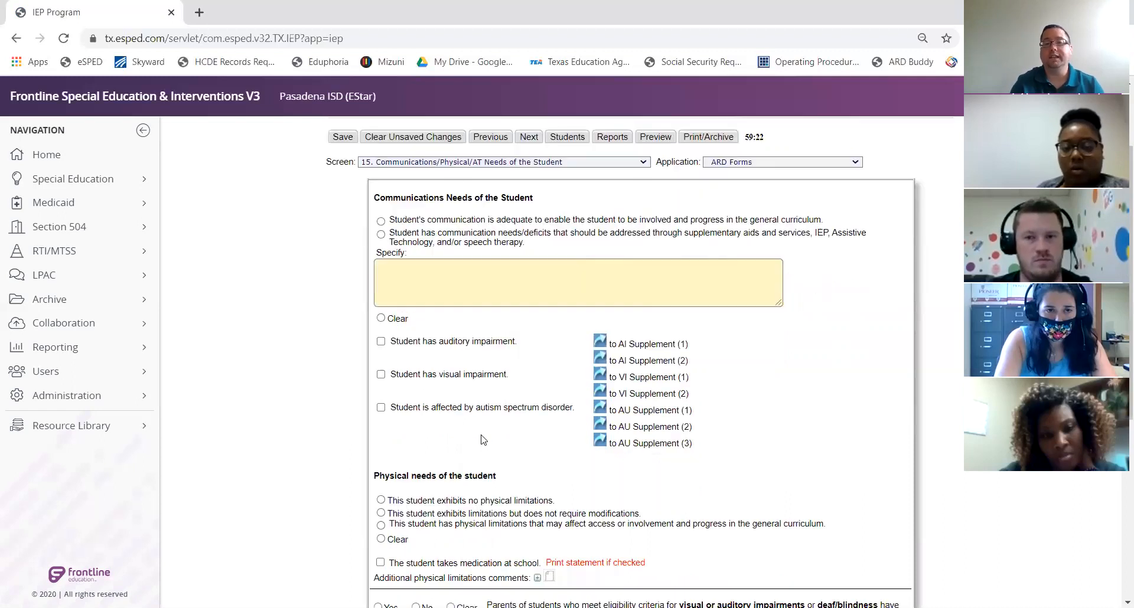
pyautogui.click(381, 403)
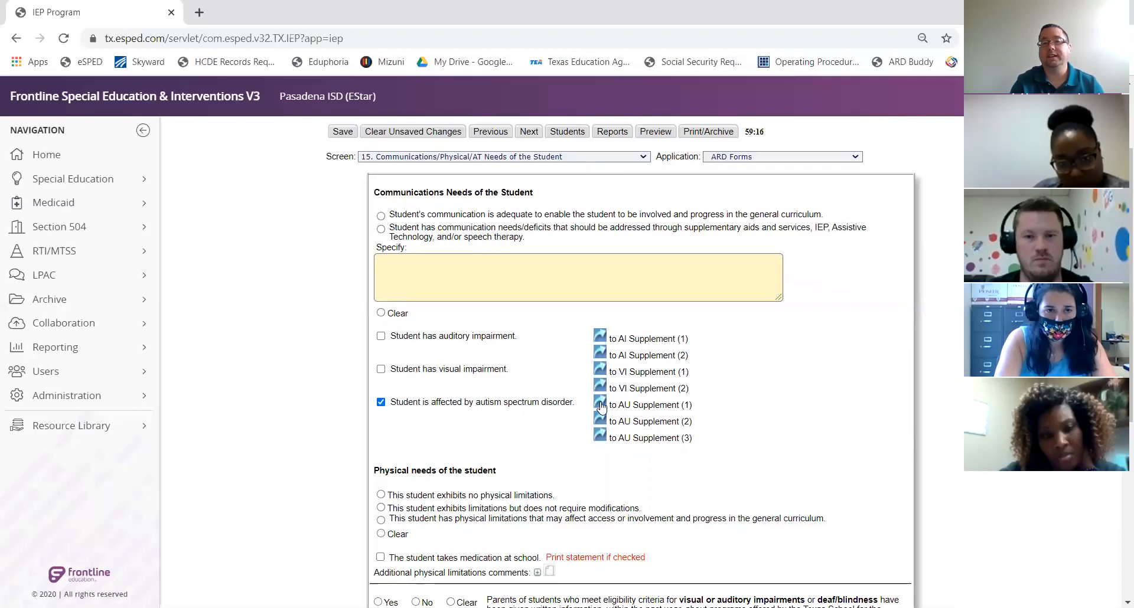
# View the first AU Supplement and the autism spectrum disorder entries in the screen list, and return to screen 15.
pyautogui.click(600, 405)
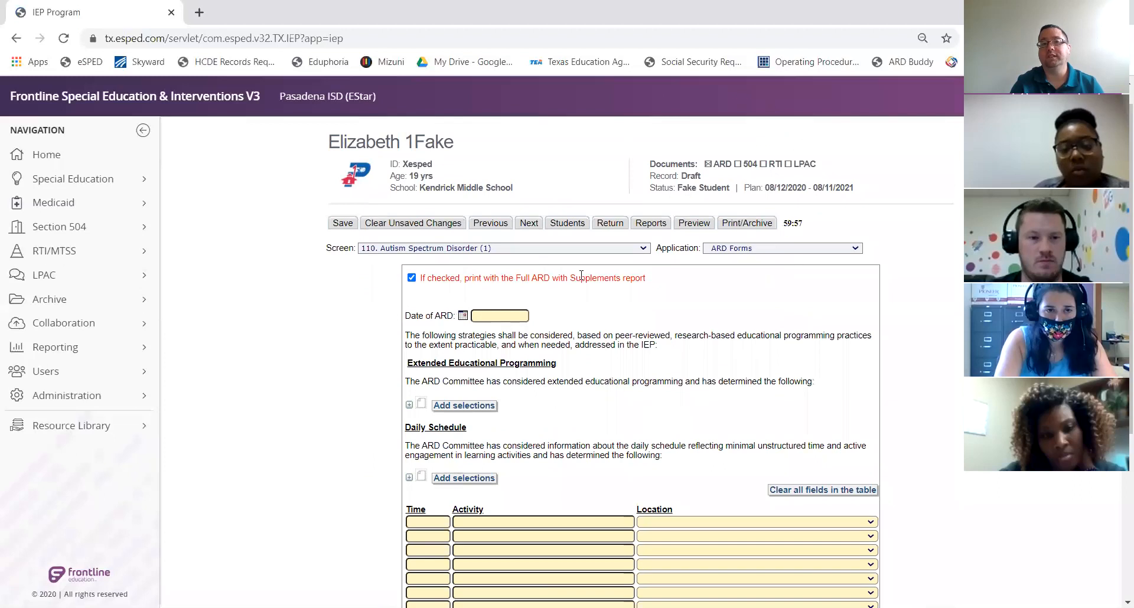
pyautogui.click(519, 250)
pyautogui.scroll(-2, 501, 319)
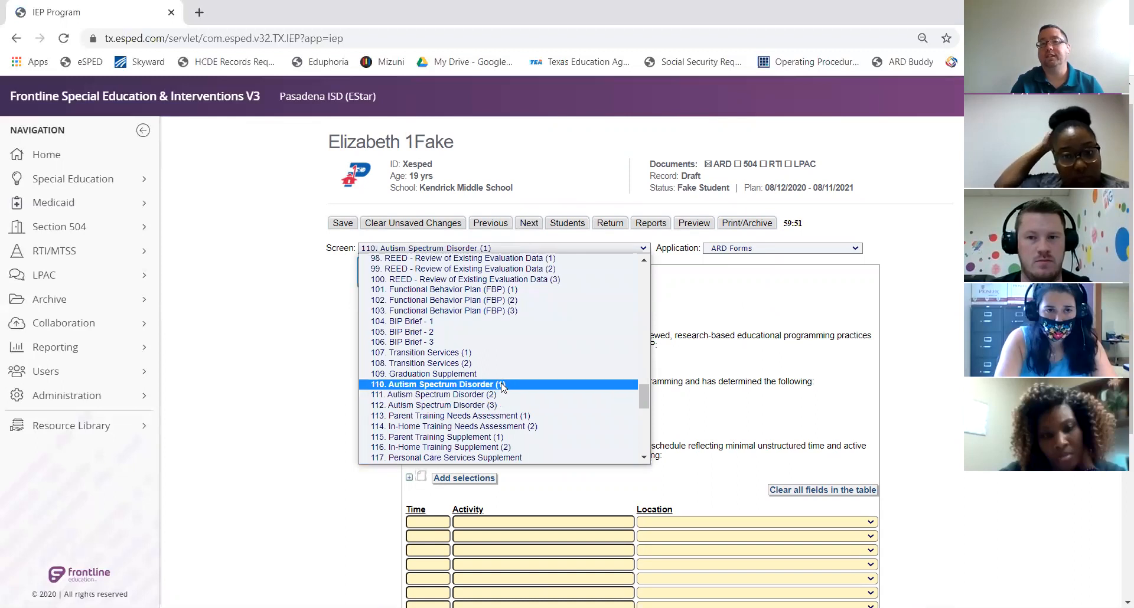
pyautogui.click(702, 301)
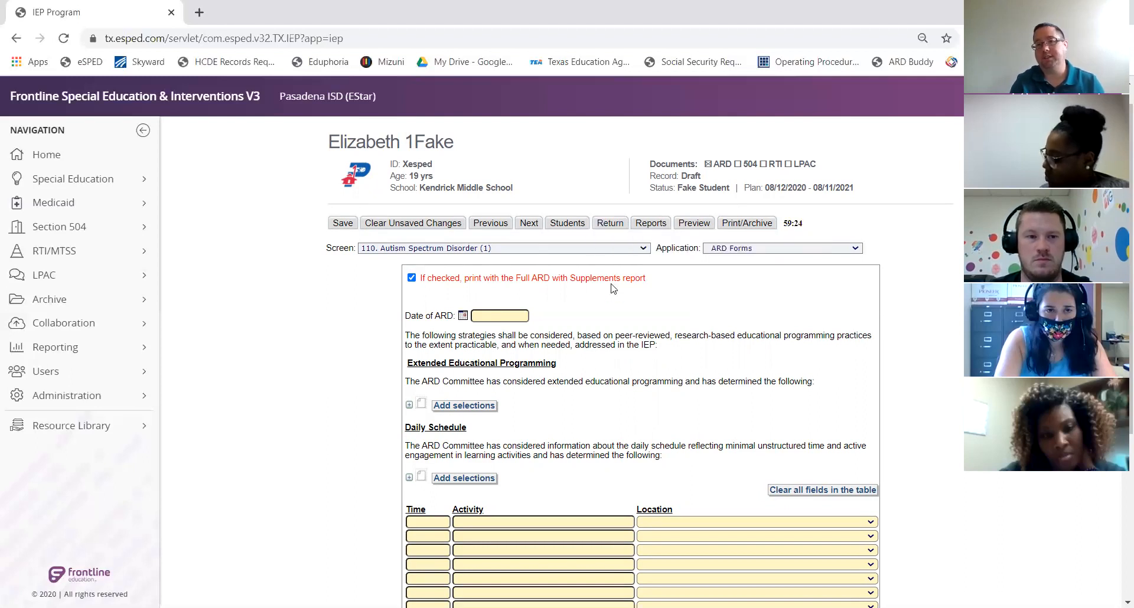
pyautogui.click(610, 225)
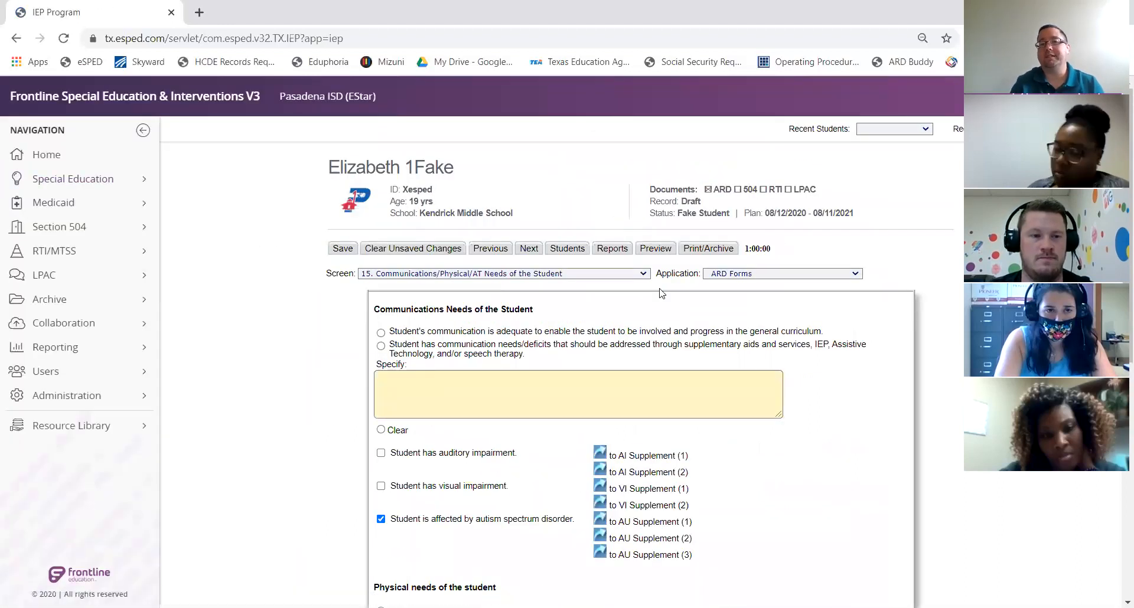
# Review the physical needs, visual/auditory impairment information and assistive technology sections on screen 15.
pyautogui.scroll(-1, 769, 486)
pyautogui.scroll(-3, 769, 486)
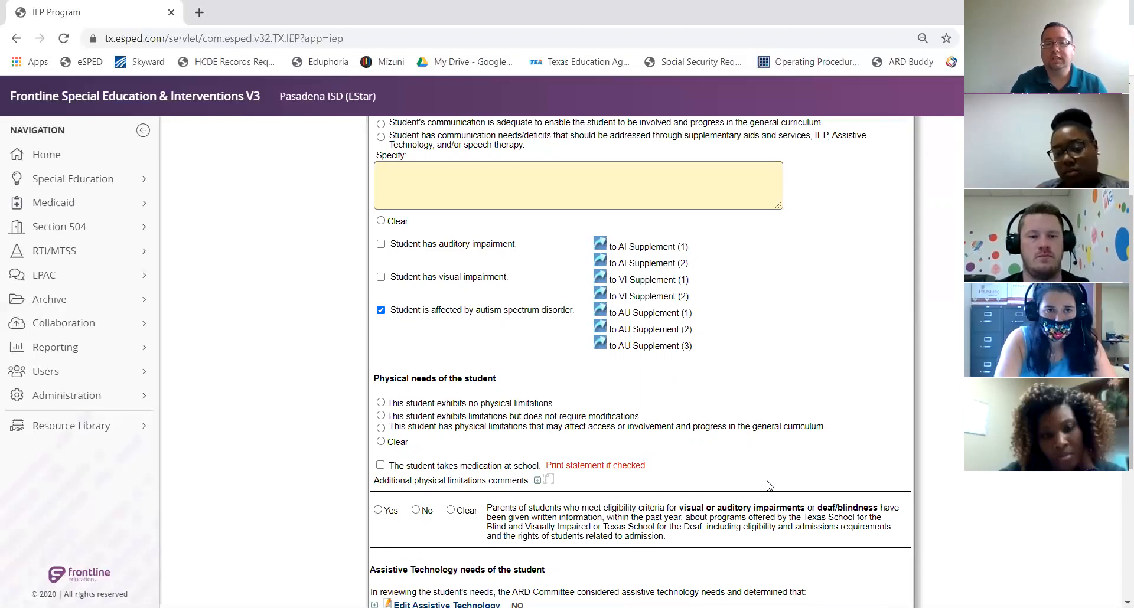
pyautogui.scroll(-2, 769, 485)
pyautogui.scroll(1, 767, 481)
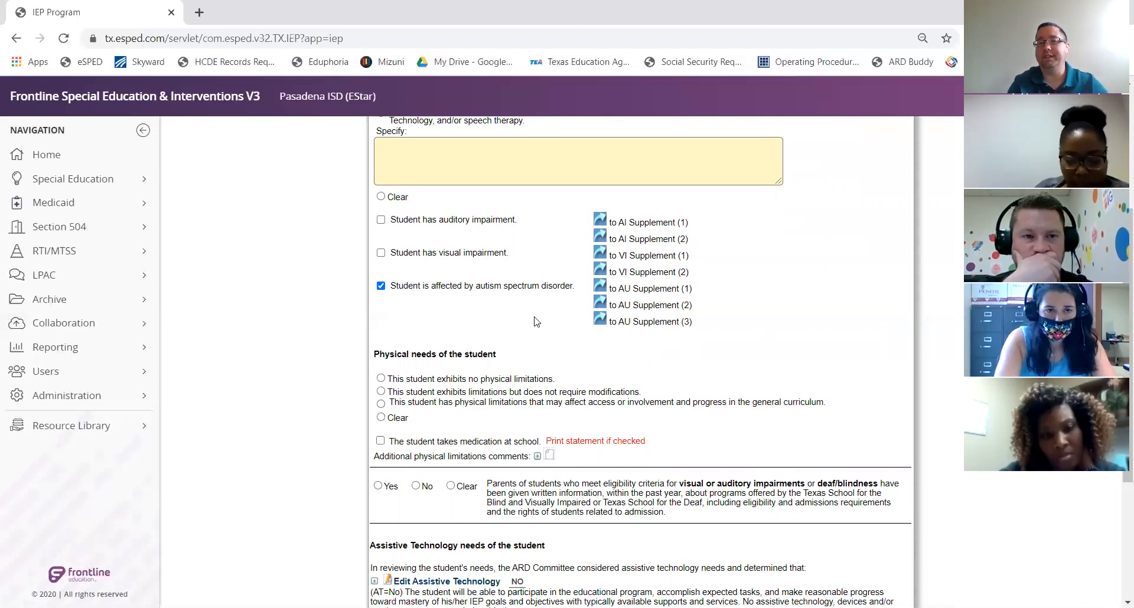
pyautogui.scroll(-3, 536, 321)
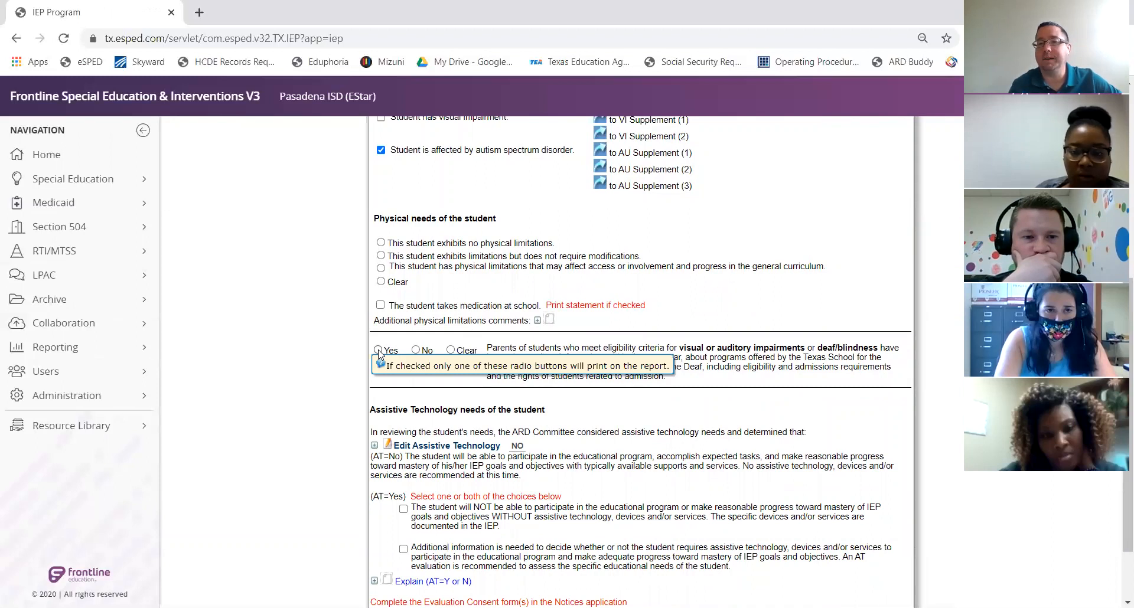
pyautogui.scroll(-1, 549, 395)
pyautogui.scroll(-1, 549, 395)
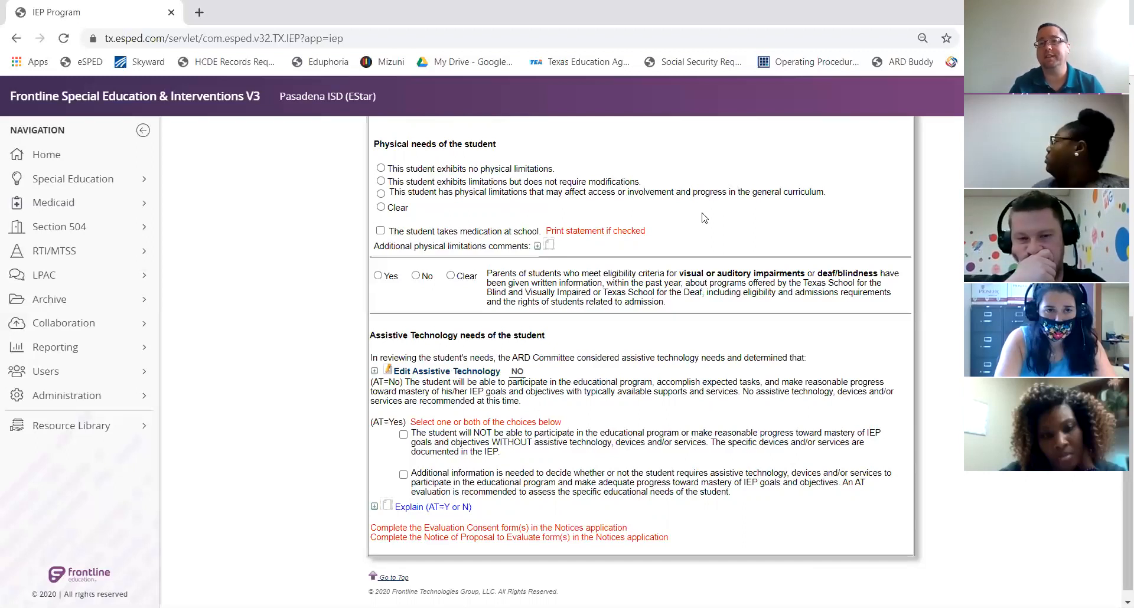
pyautogui.scroll(1, 704, 218)
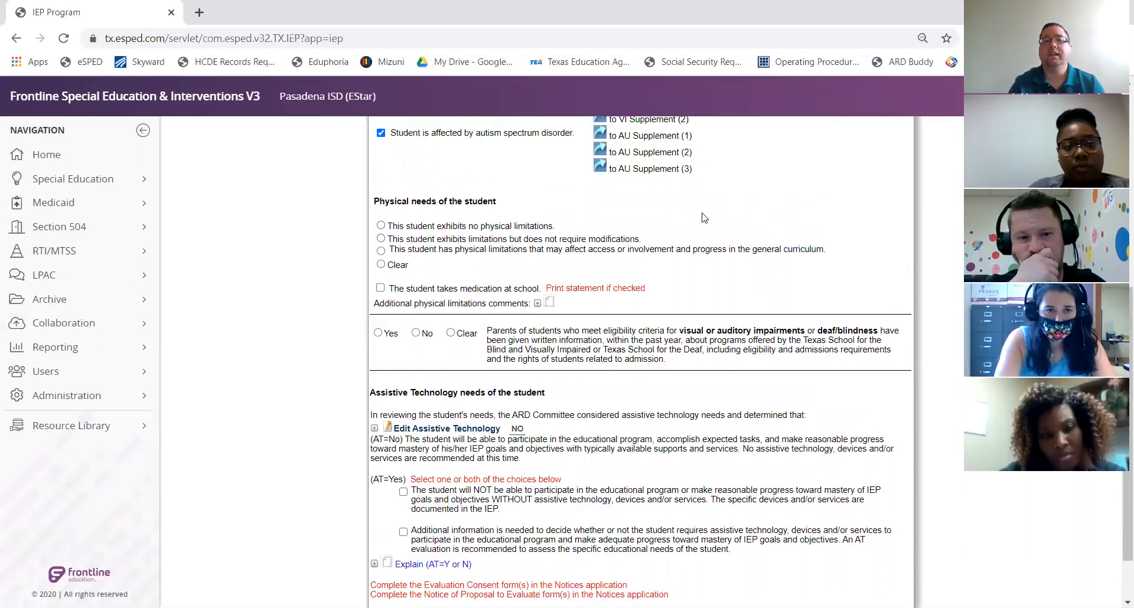
# Save screen 15 and advance past the Summary and ECSE Present Development Levels screens without entering anything.
pyautogui.scroll(6, 704, 217)
pyautogui.click(529, 230)
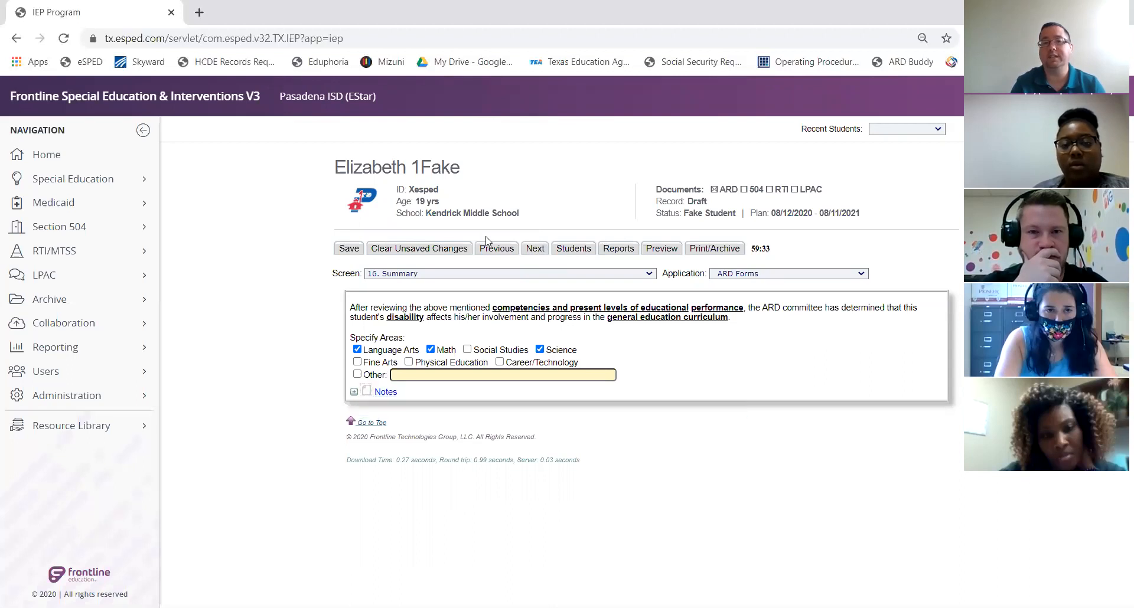
pyautogui.click(535, 248)
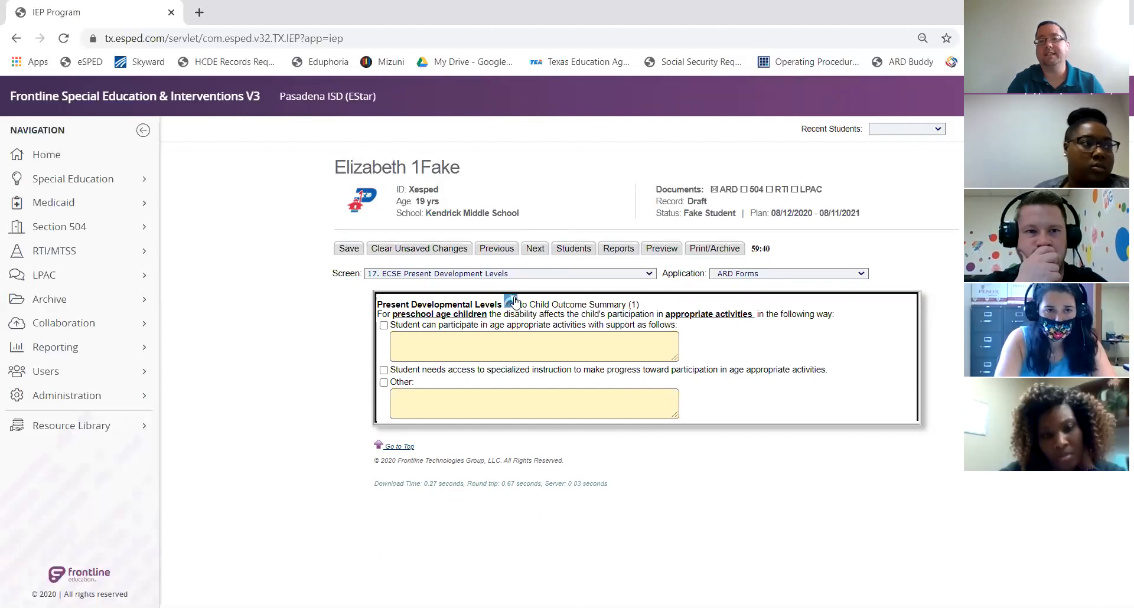
pyautogui.click(535, 249)
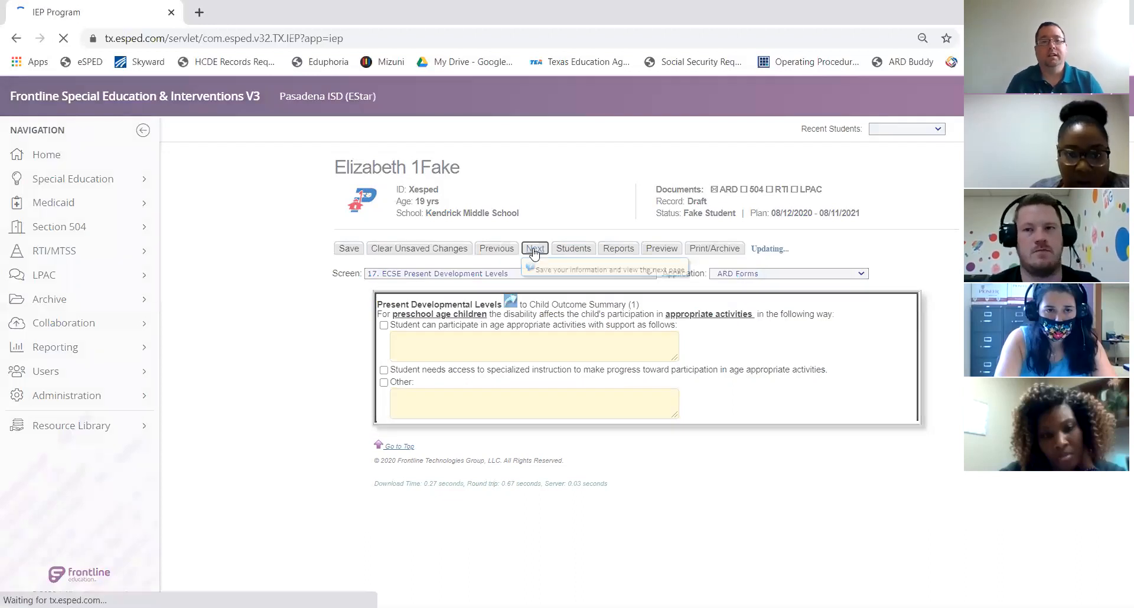
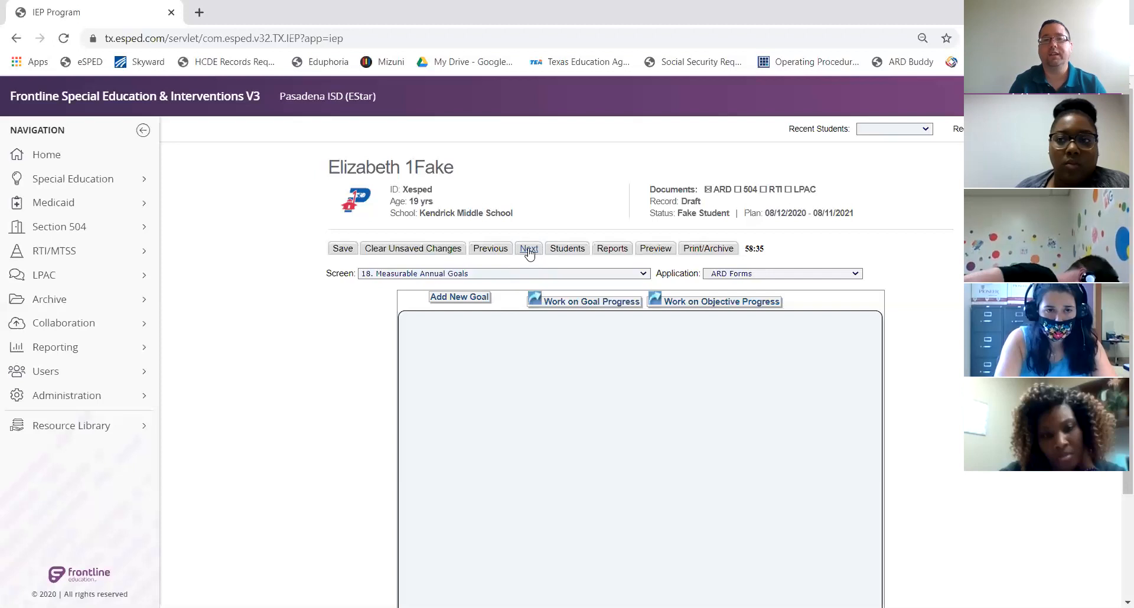
# Advance to the Accommodations screen and enable the "For assistance in implementing this IEP, please contact" option.
pyautogui.click(529, 250)
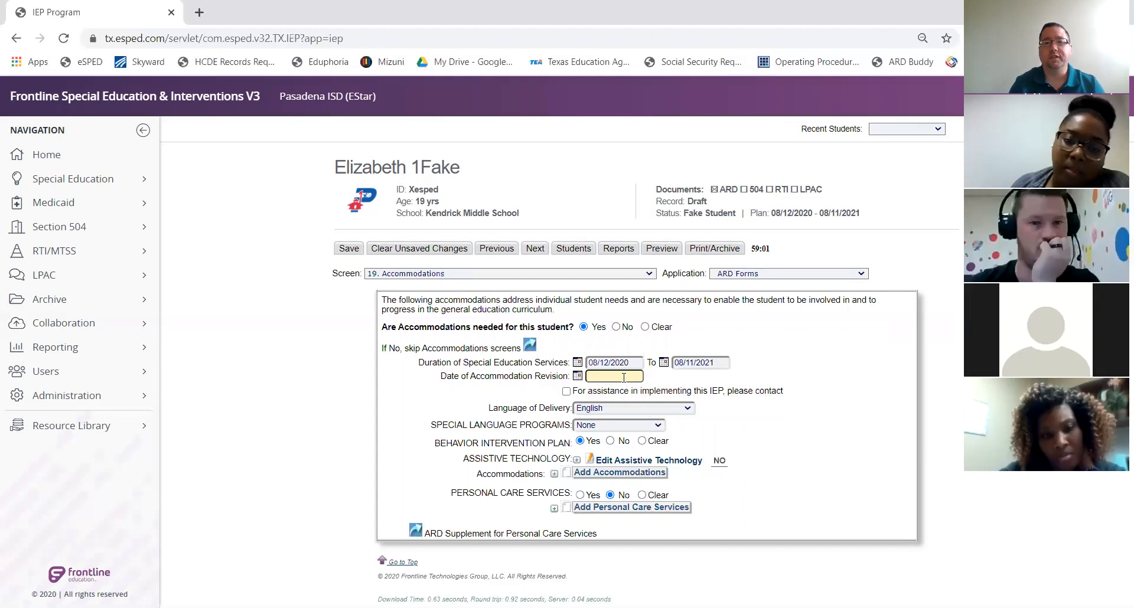
pyautogui.click(566, 391)
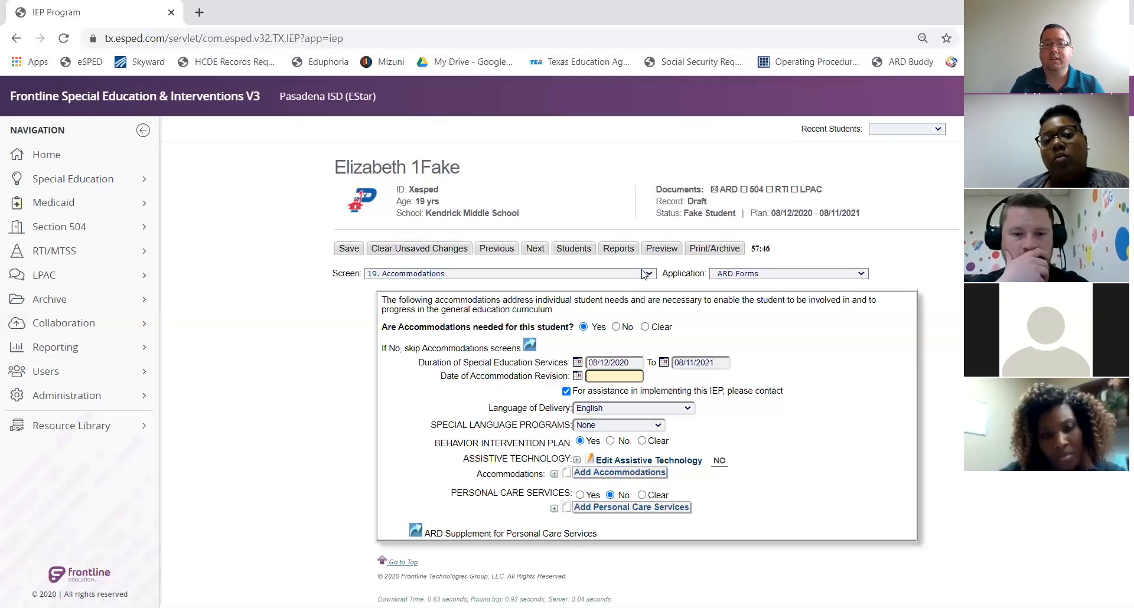
# View the available personal care services without adding any, and advance to screen 20, Accommodation List.
pyautogui.click(580, 509)
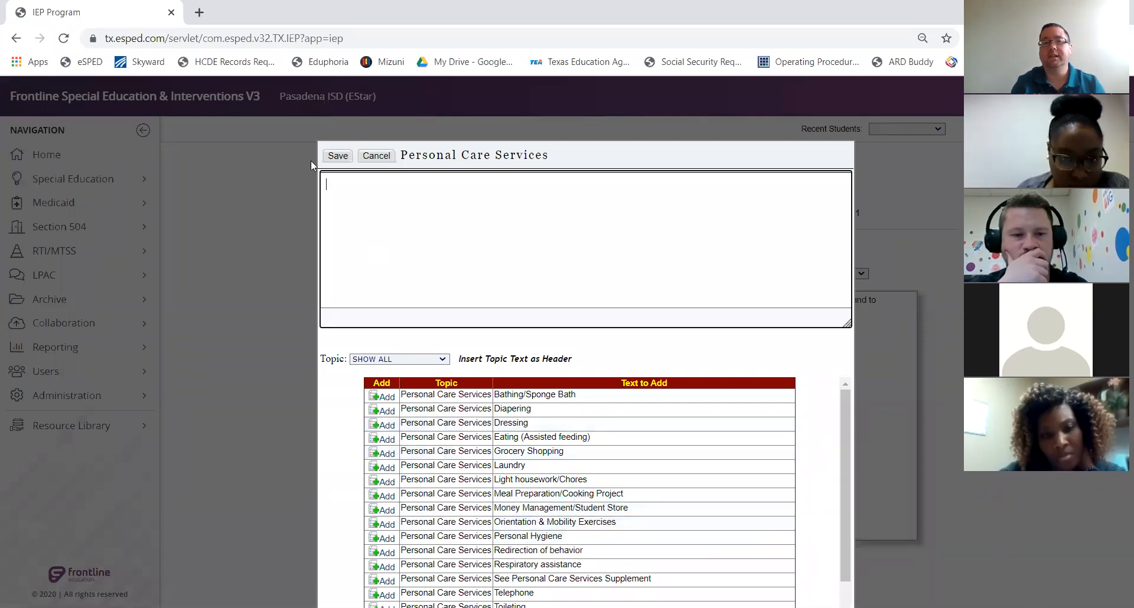
pyautogui.click(376, 156)
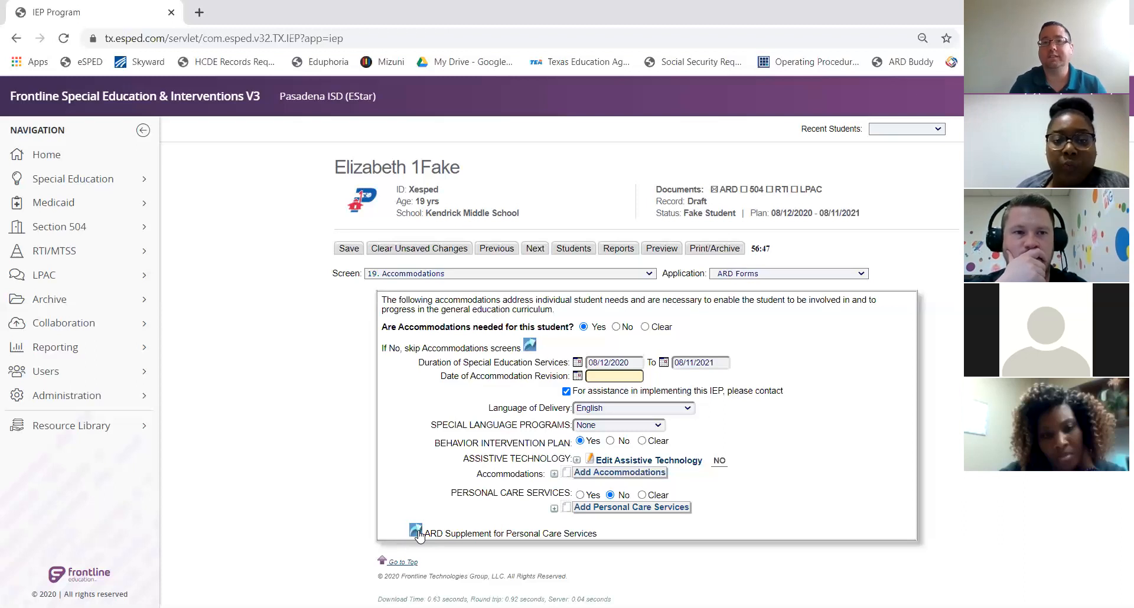
pyautogui.click(534, 250)
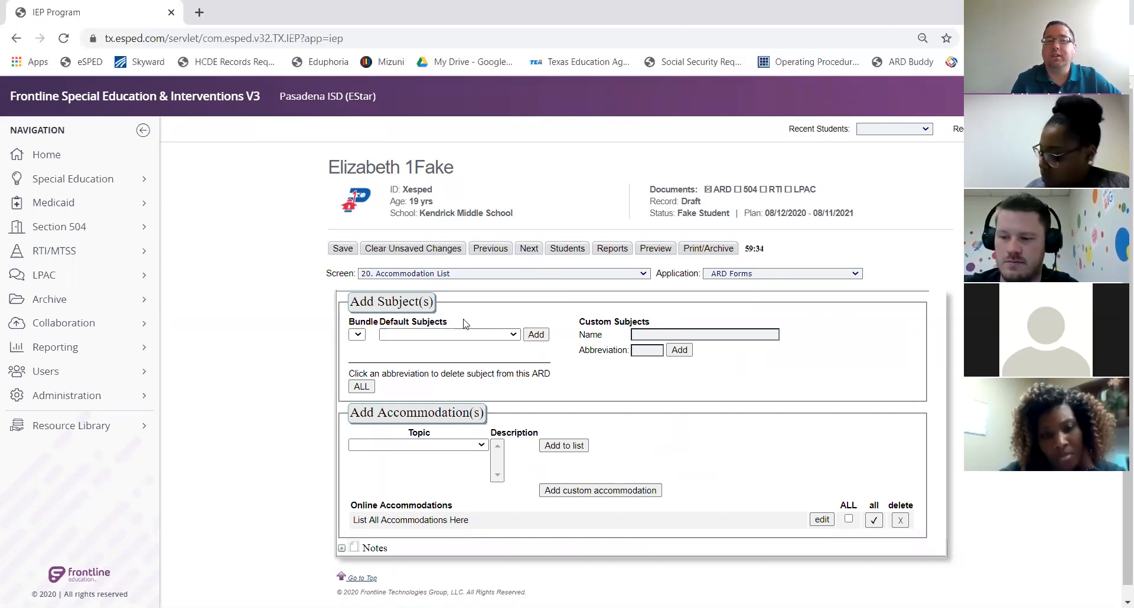
# Add English Language Arts and Math from the default subjects to the accommodation list.
pyautogui.click(513, 335)
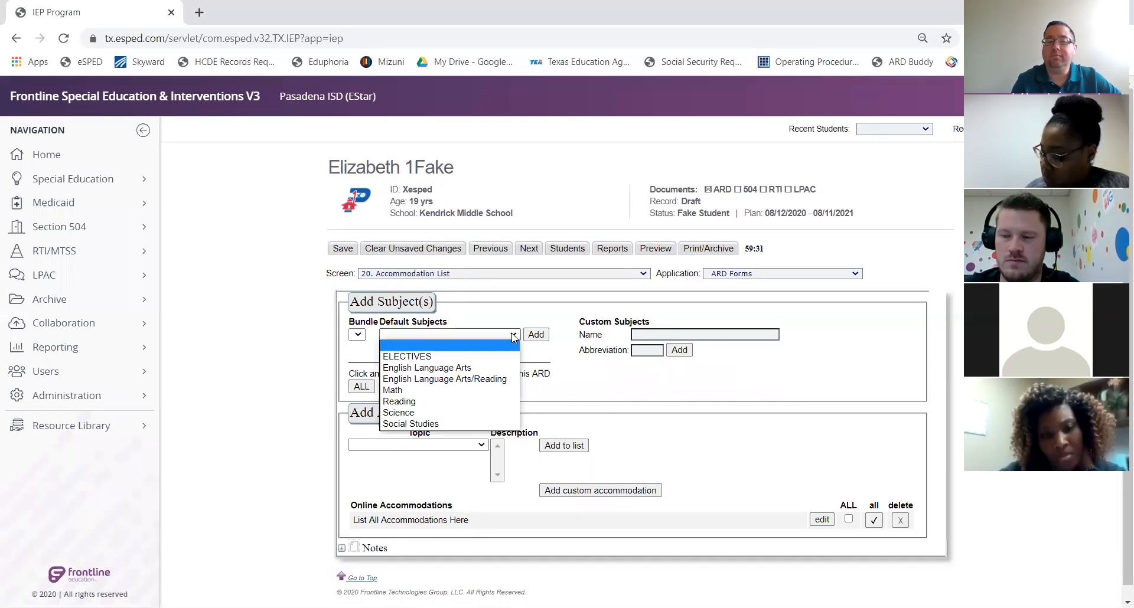
pyautogui.click(482, 368)
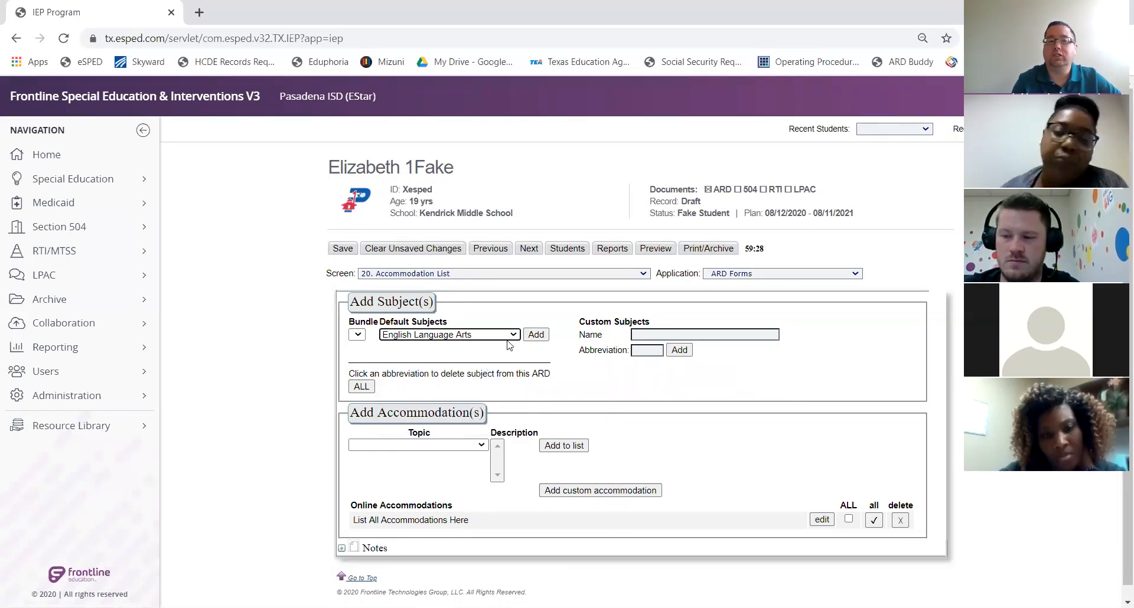
pyautogui.click(531, 336)
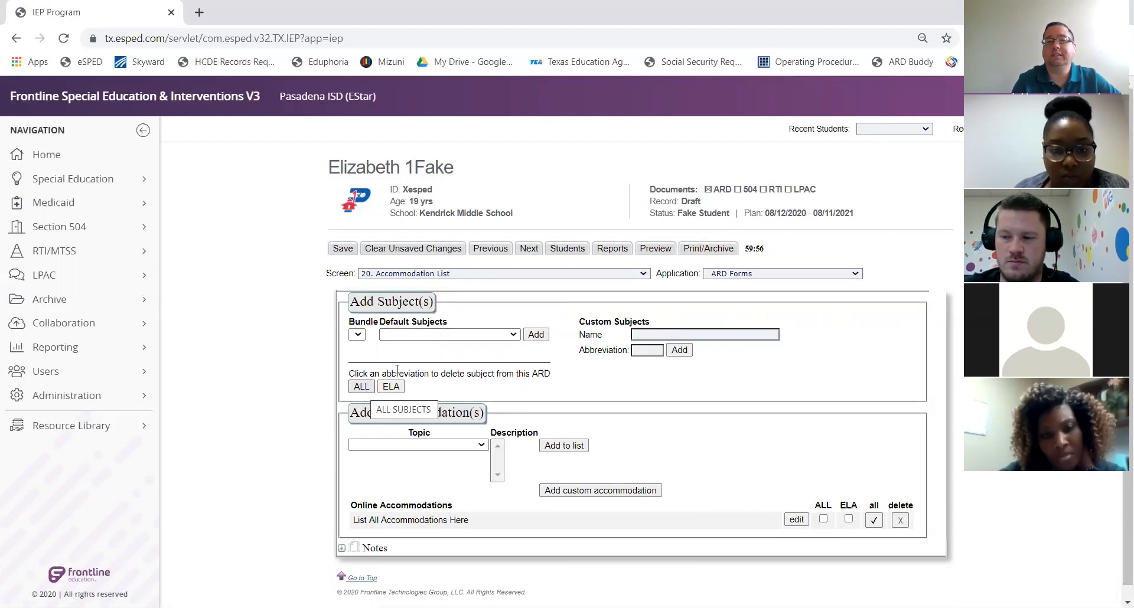
pyautogui.click(453, 338)
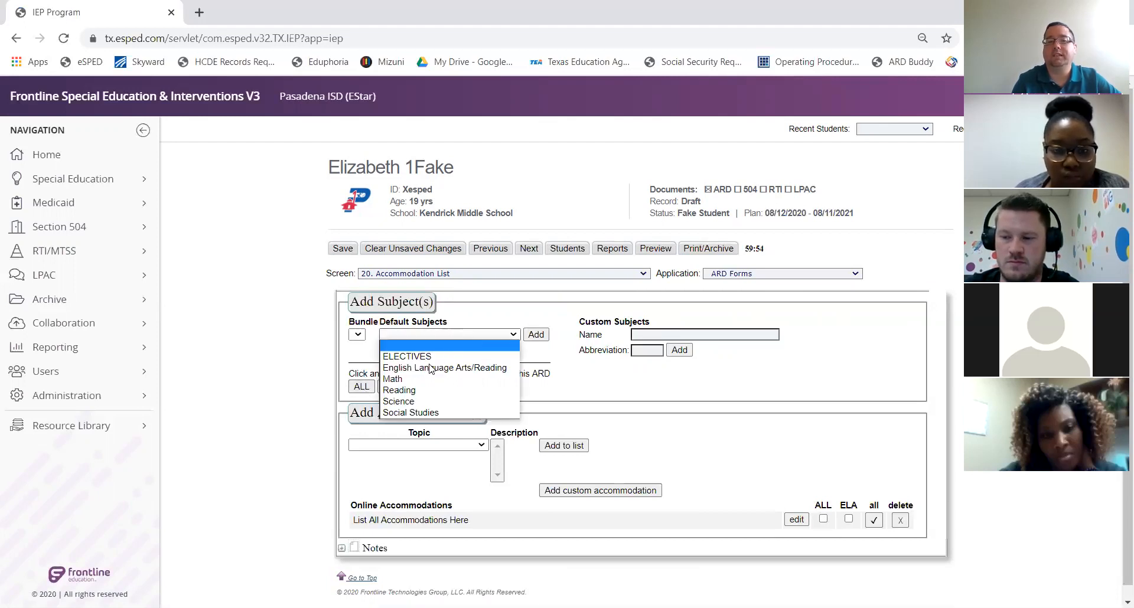
pyautogui.click(417, 378)
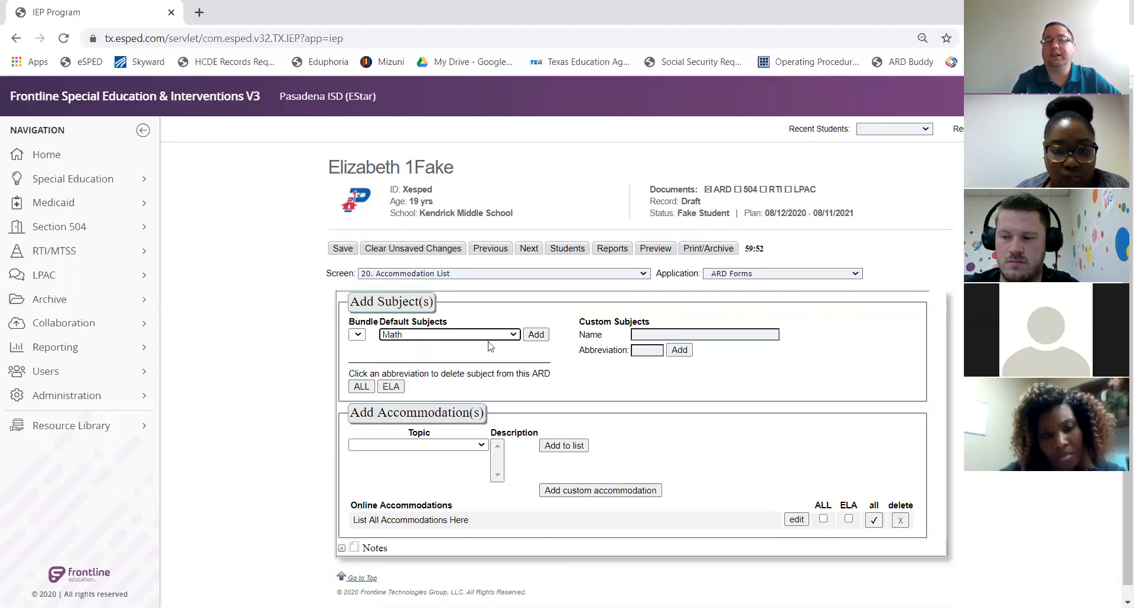
pyautogui.click(536, 334)
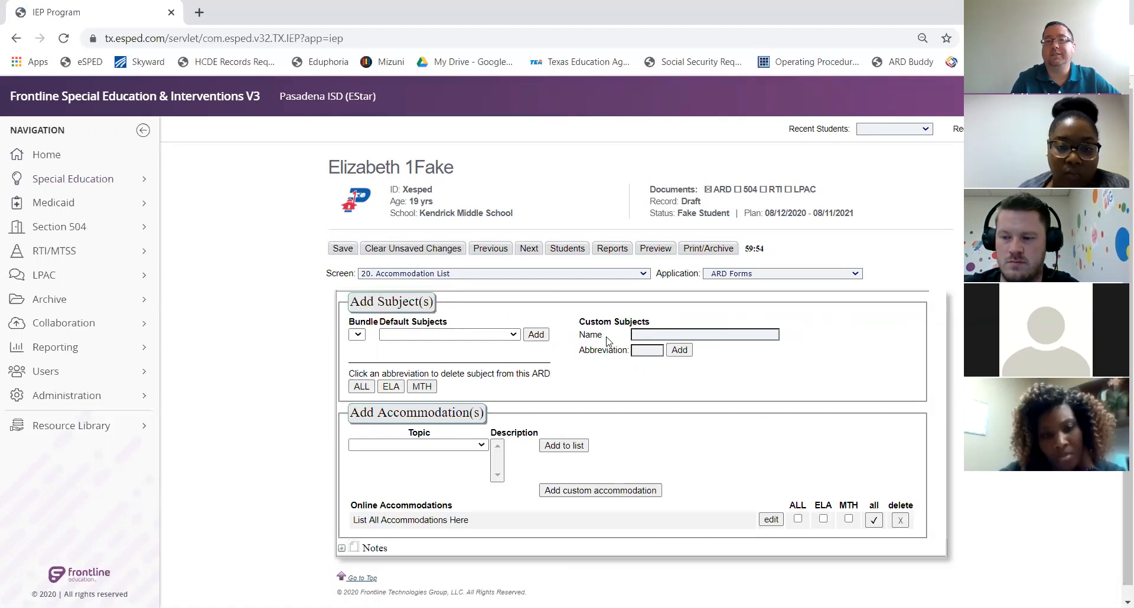
pyautogui.click(645, 334)
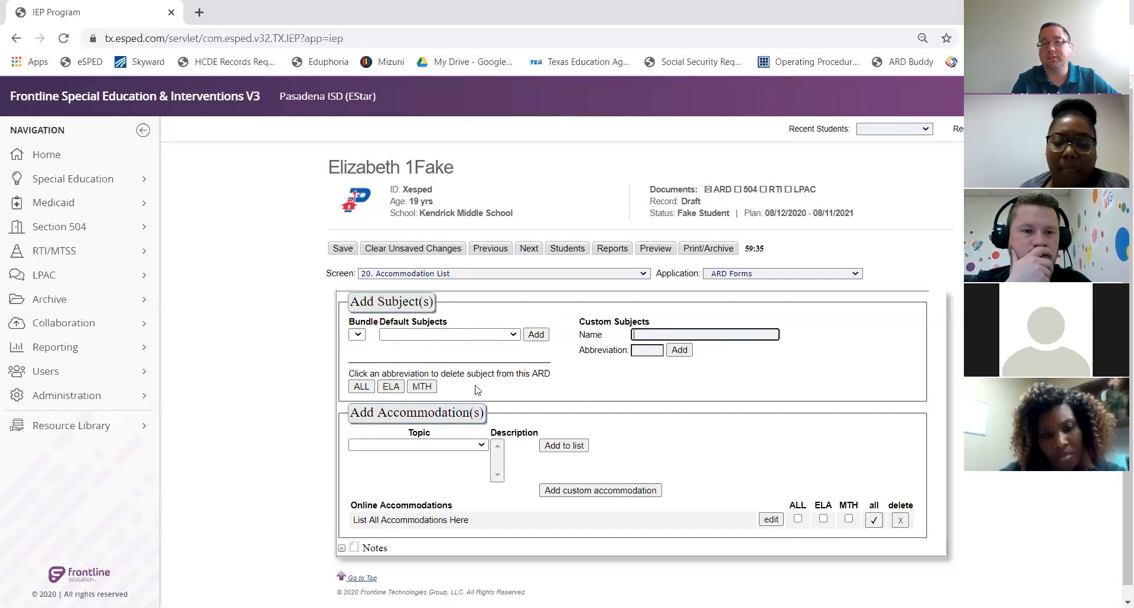
# Add four Adapt Classroom Instruction accommodations: clarification of English word meanings, covering or isolating images, demonstrating concepts in printed images, and describing images for visual impairments.
pyautogui.click(482, 447)
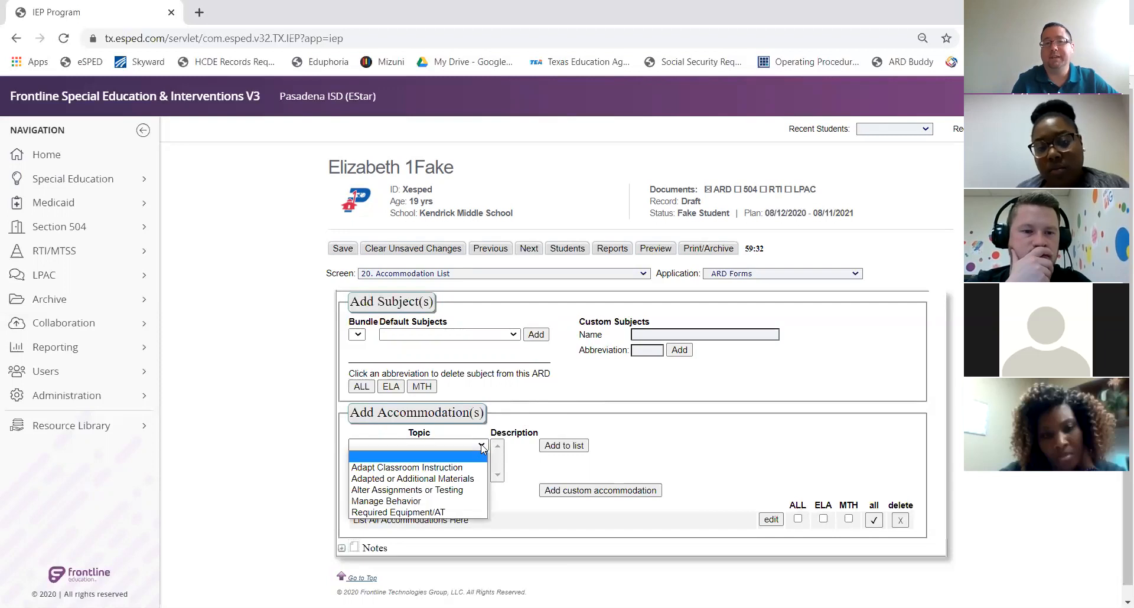
pyautogui.click(446, 467)
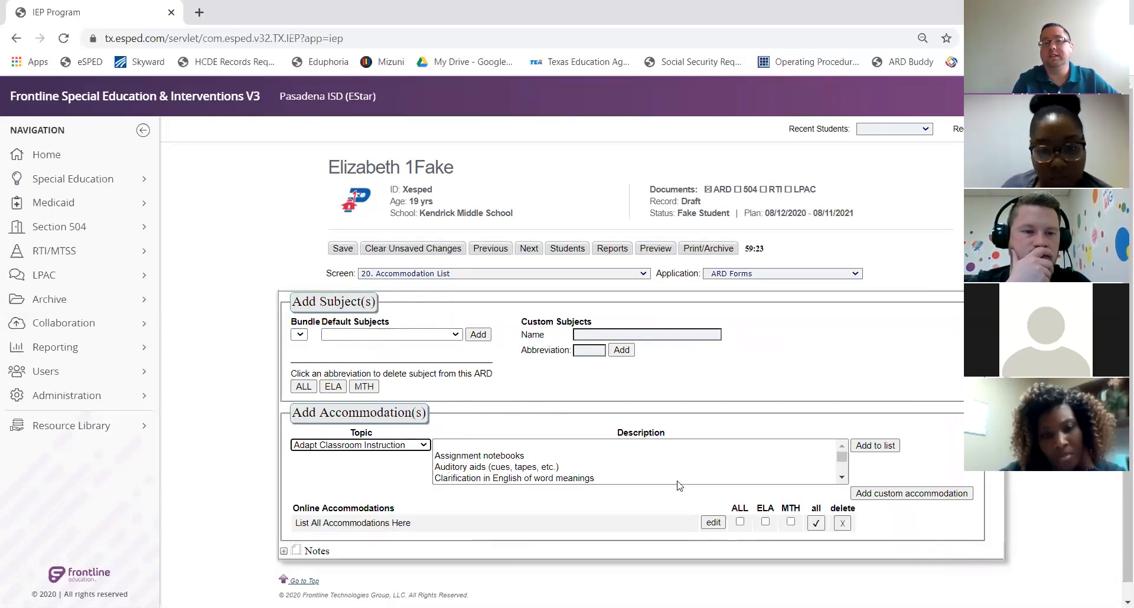
pyautogui.click(550, 479)
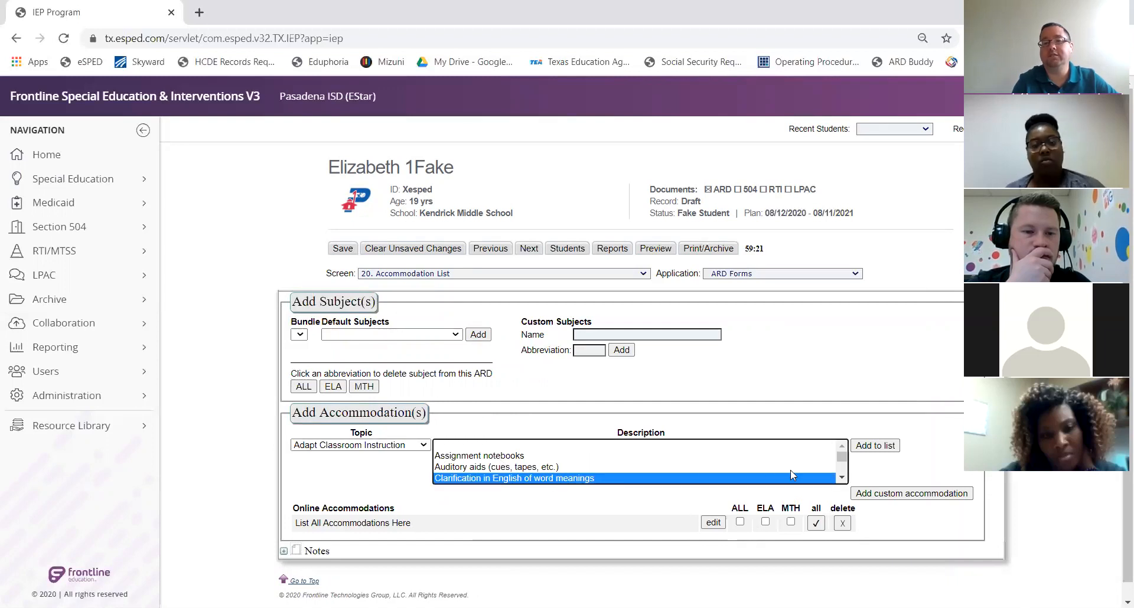
pyautogui.scroll(-3, 842, 475)
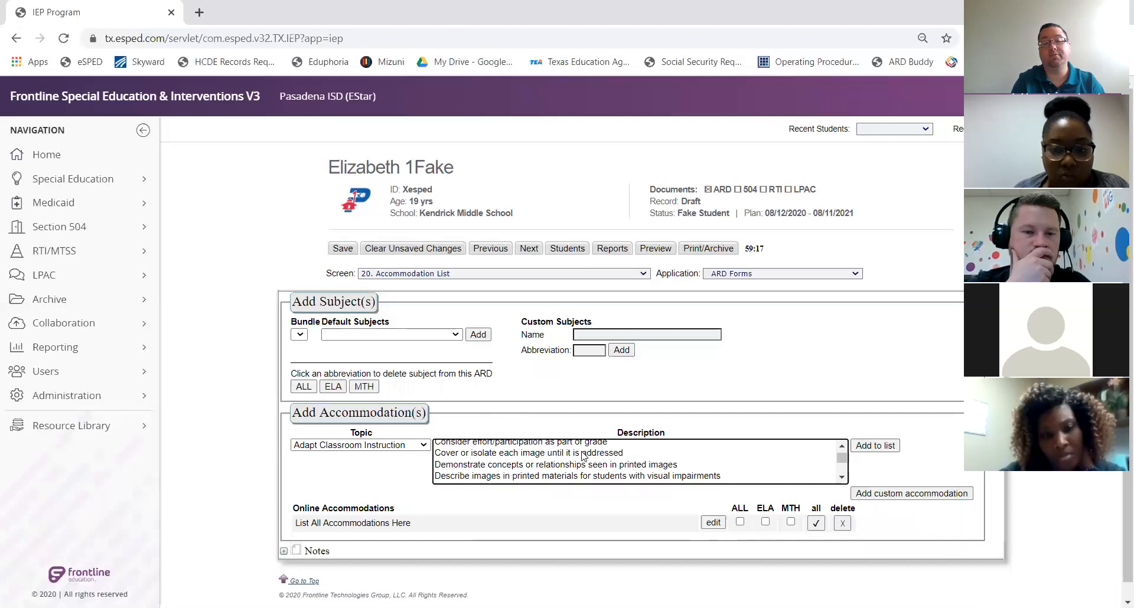
pyautogui.click(581, 453)
pyautogui.keyDown('ctrl'); pyautogui.click(581, 465); pyautogui.keyUp('ctrl')
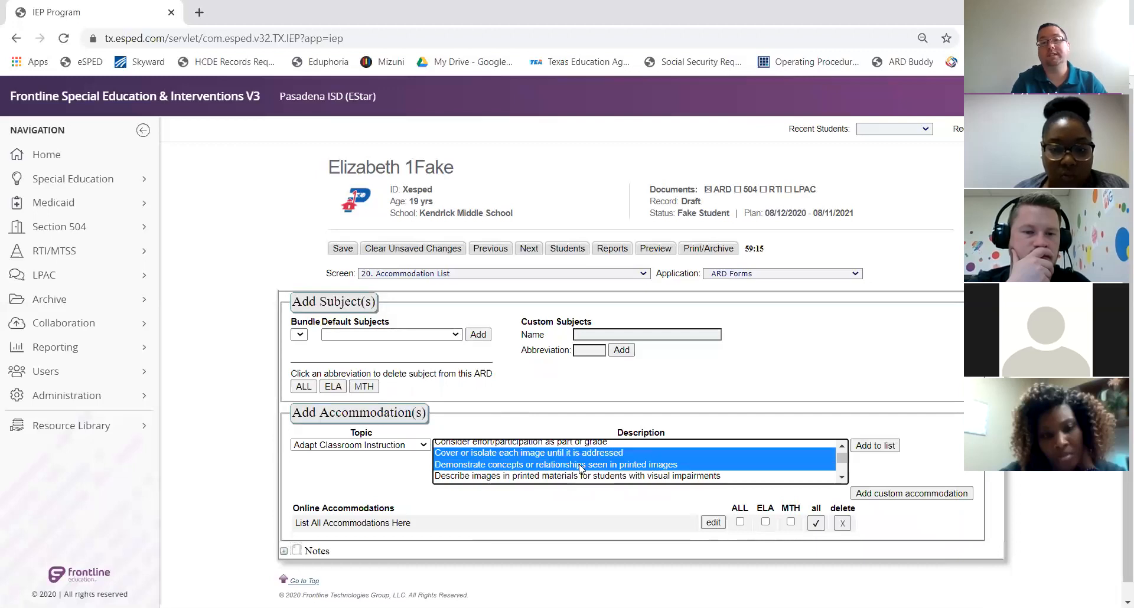
pyautogui.keyDown('ctrl'); pyautogui.click(581, 476); pyautogui.keyUp('ctrl')
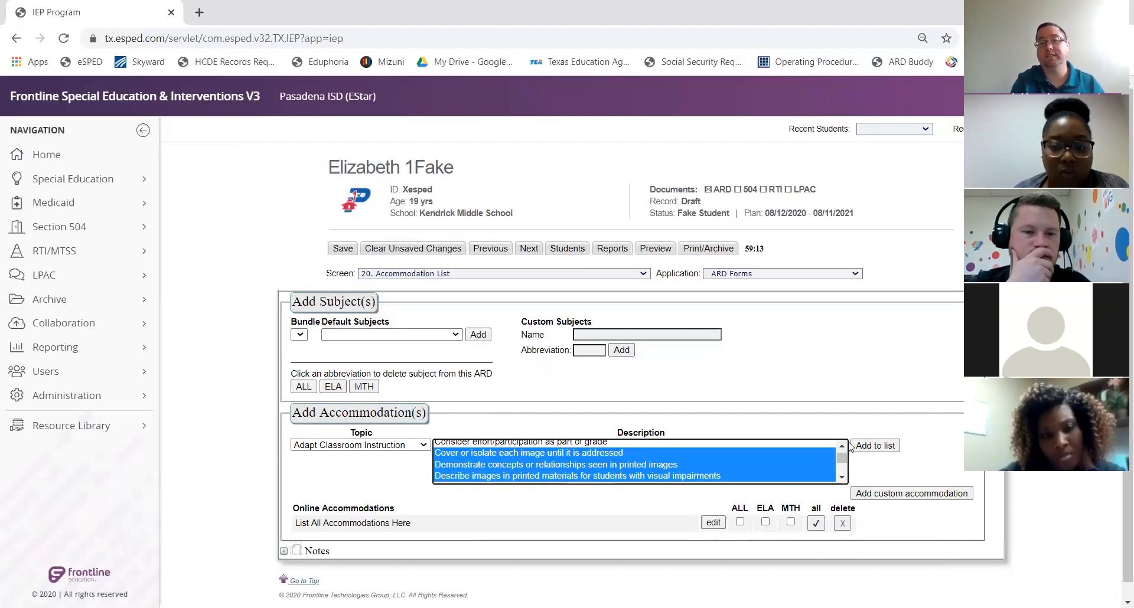
pyautogui.click(876, 446)
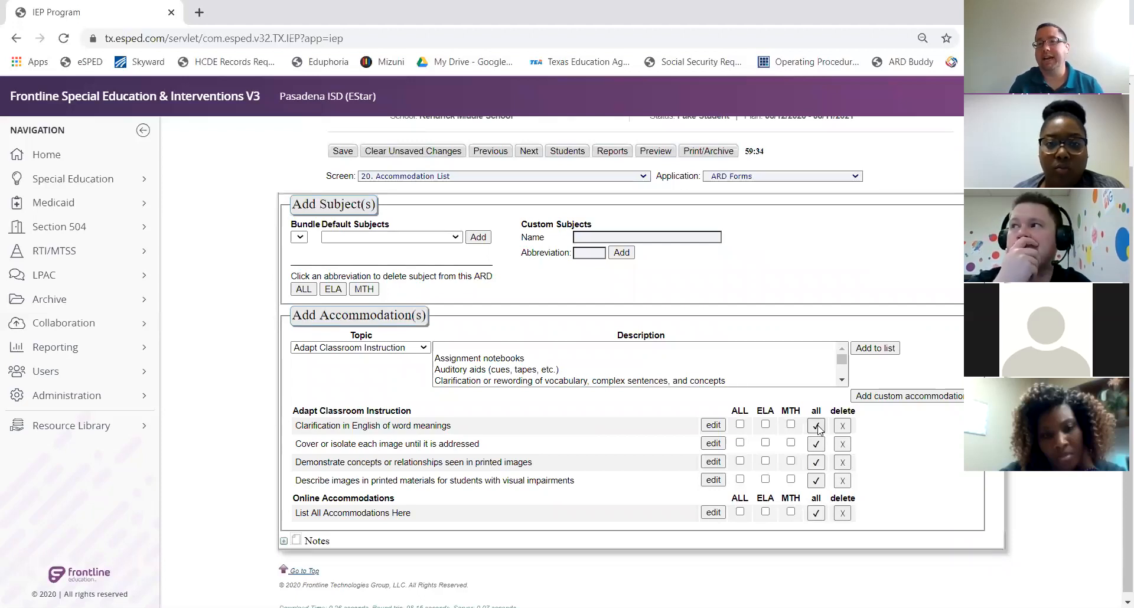
# Assign every listed accommodation to all subjects, and delete the "List All Accommodations Here" entry under Online Accommodations.
pyautogui.click(817, 426)
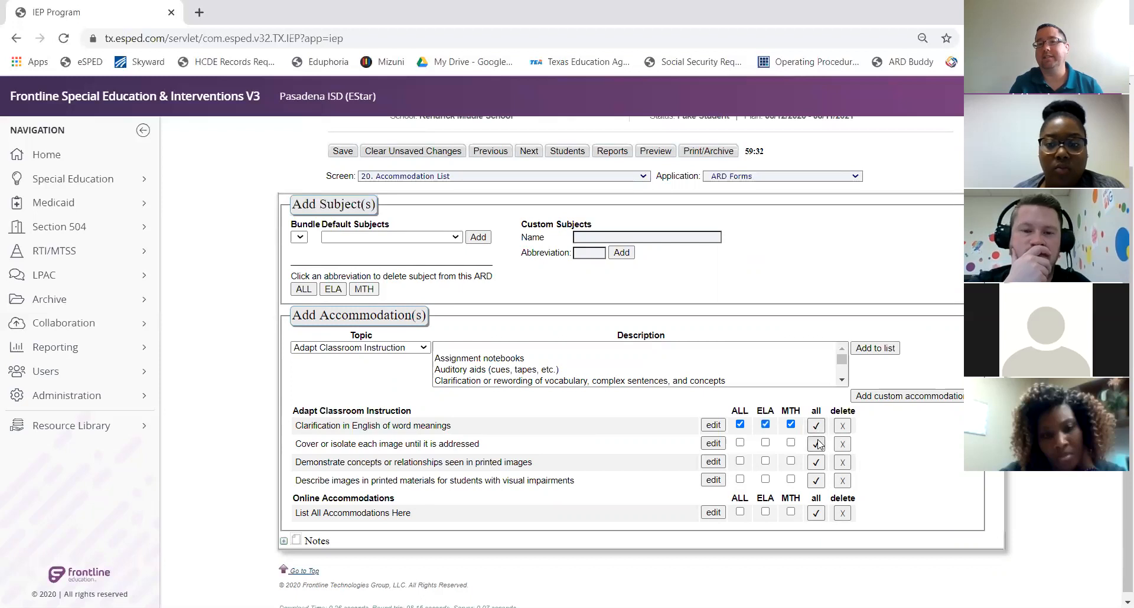
pyautogui.click(817, 444)
pyautogui.click(817, 462)
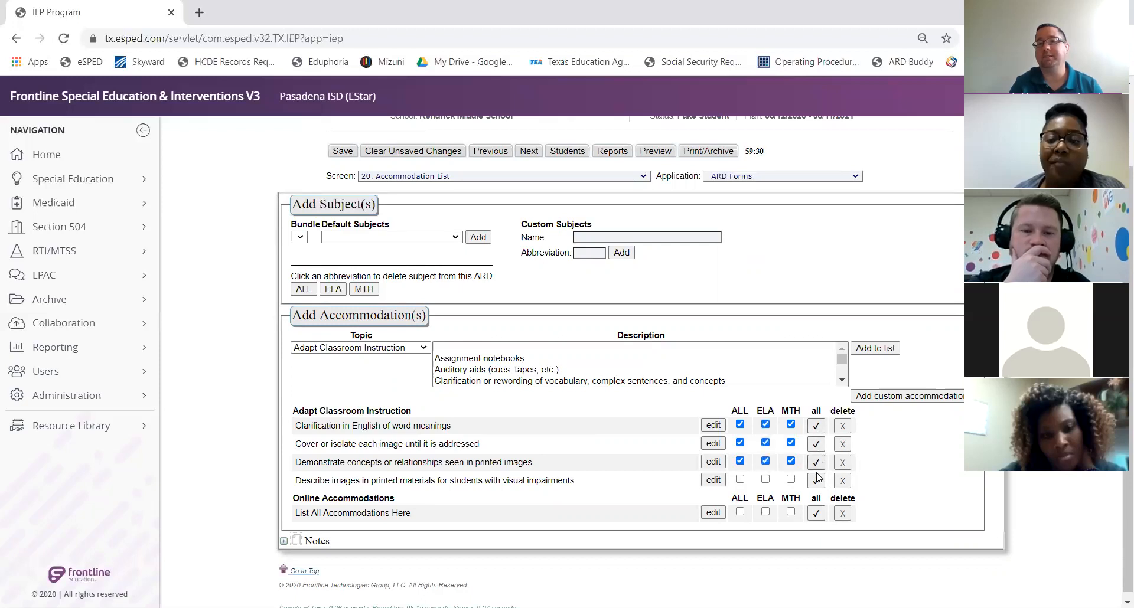
pyautogui.click(816, 481)
pyautogui.click(816, 514)
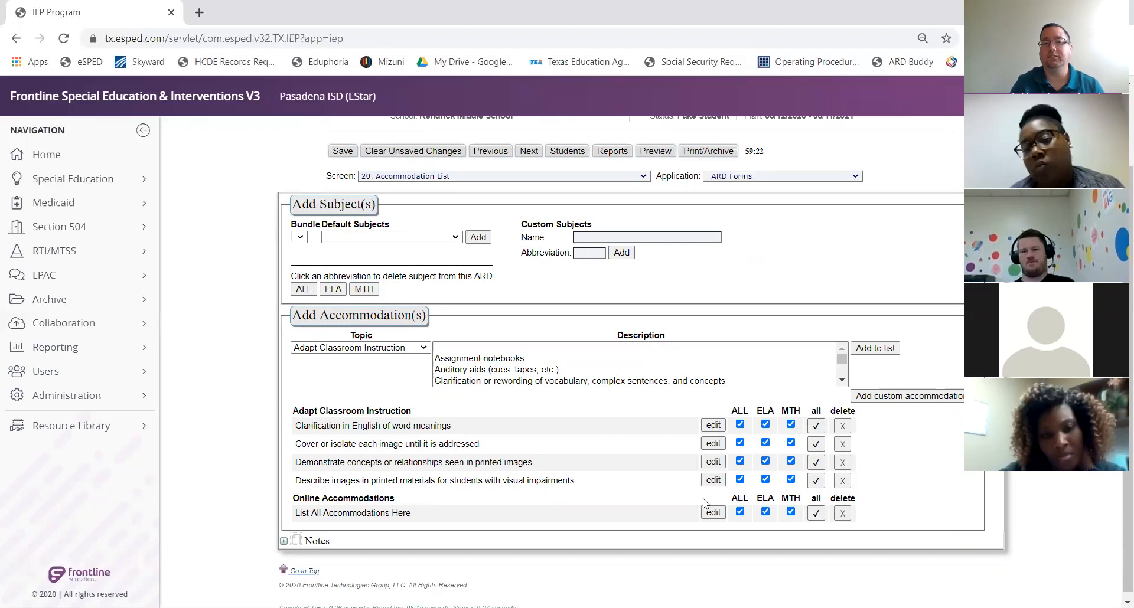
pyautogui.click(842, 514)
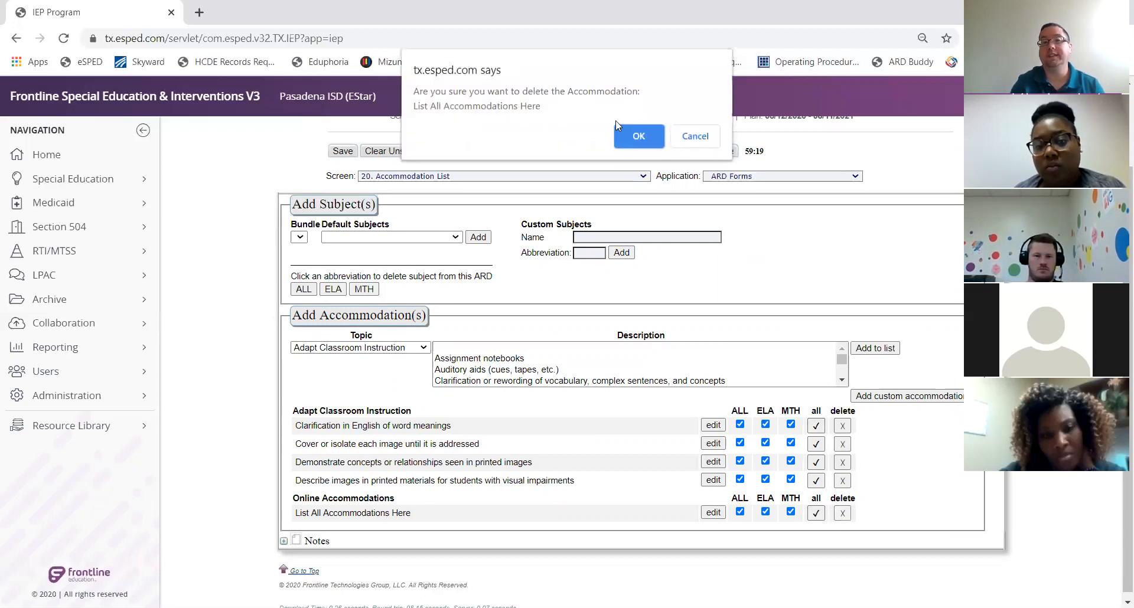
pyautogui.click(638, 136)
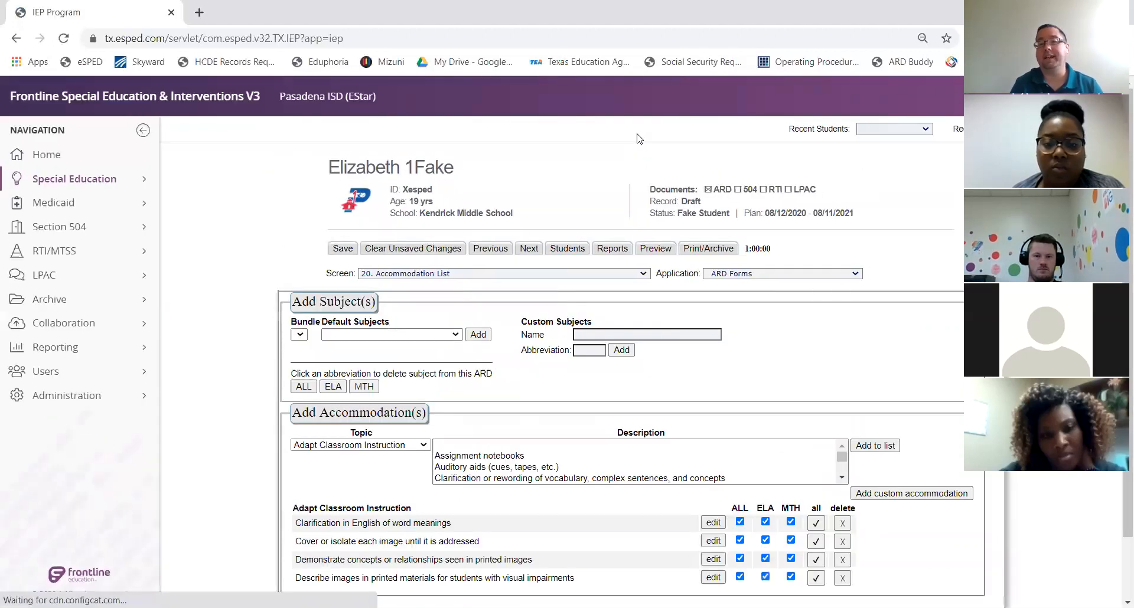
# Browse the accommodation descriptions under the Alter Assignments or Testing topic, including extra time for completing assignments.
pyautogui.scroll(-2, 762, 430)
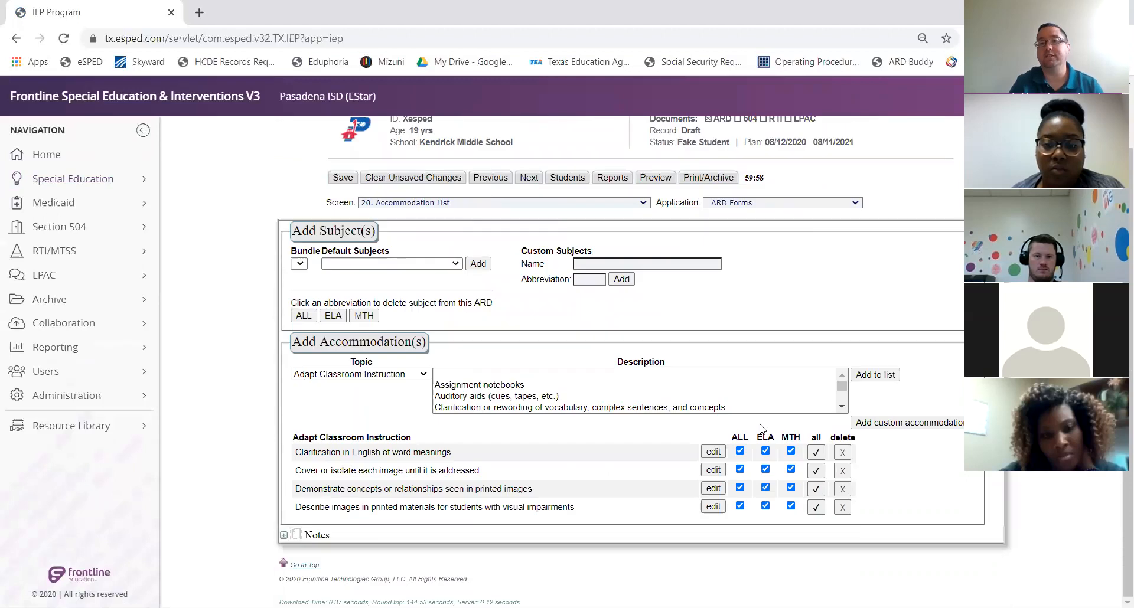
pyautogui.click(423, 381)
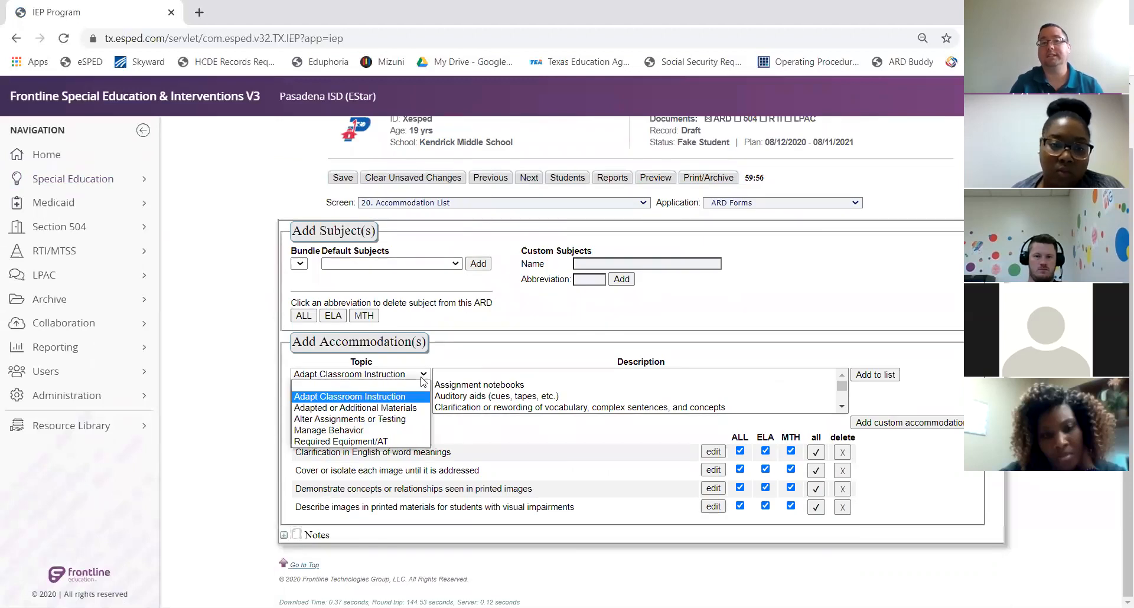
pyautogui.click(398, 420)
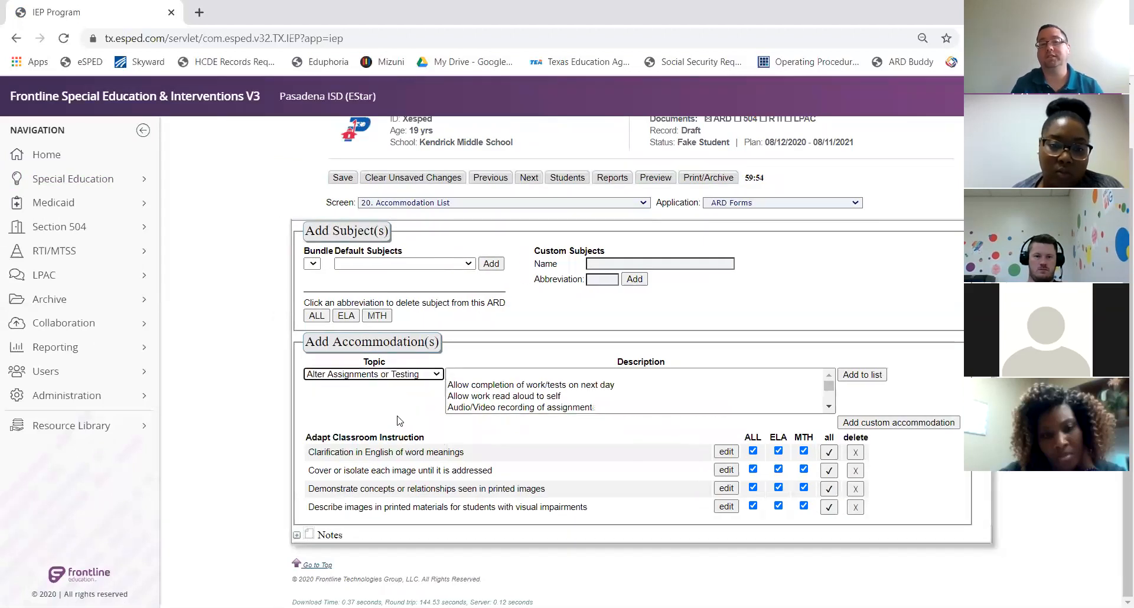
pyautogui.click(829, 407)
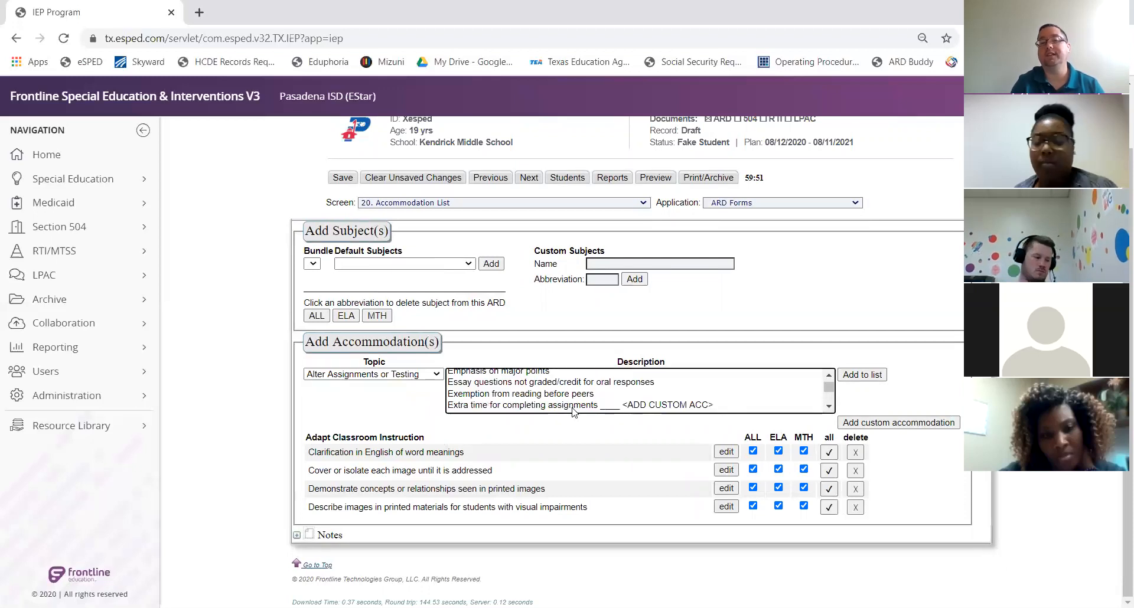
pyautogui.click(807, 307)
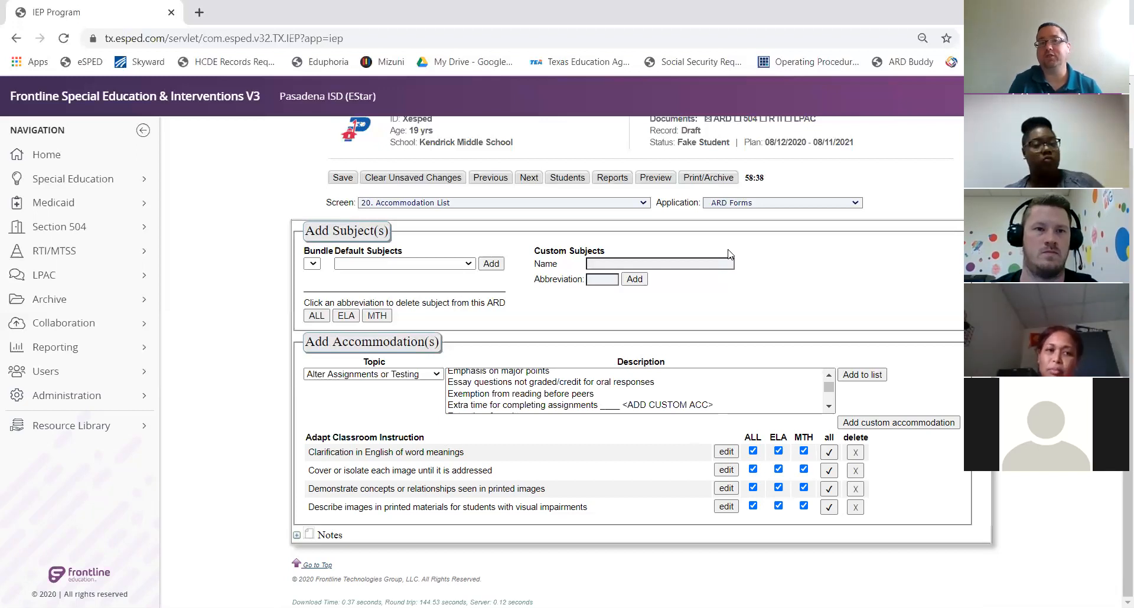
# Return to the home page and open Frontline Support from the help resources.
pyautogui.click(40, 156)
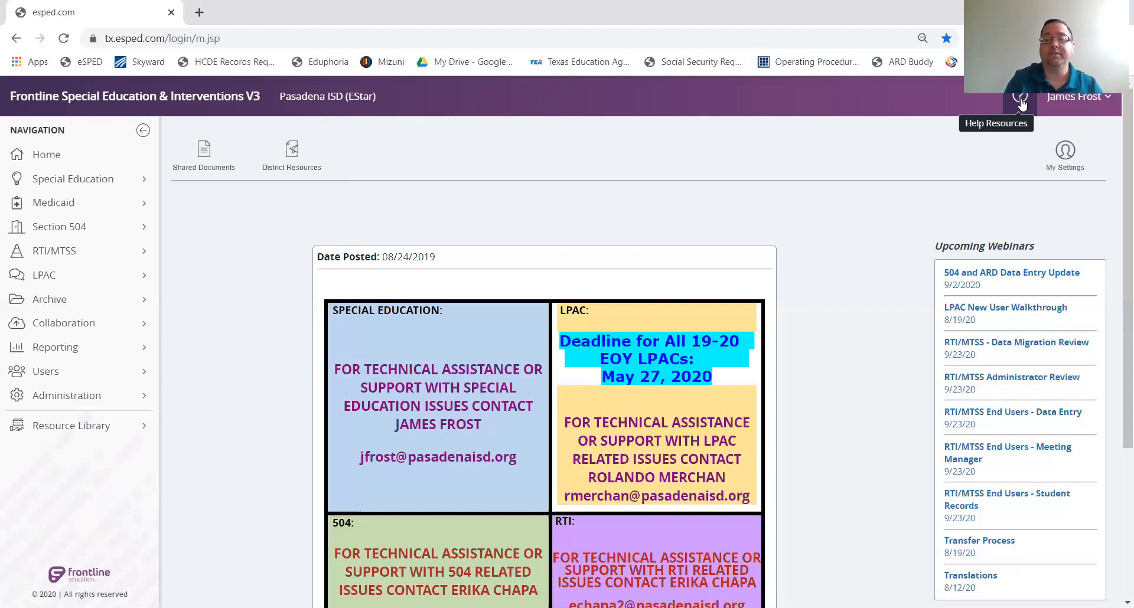
pyautogui.click(1020, 101)
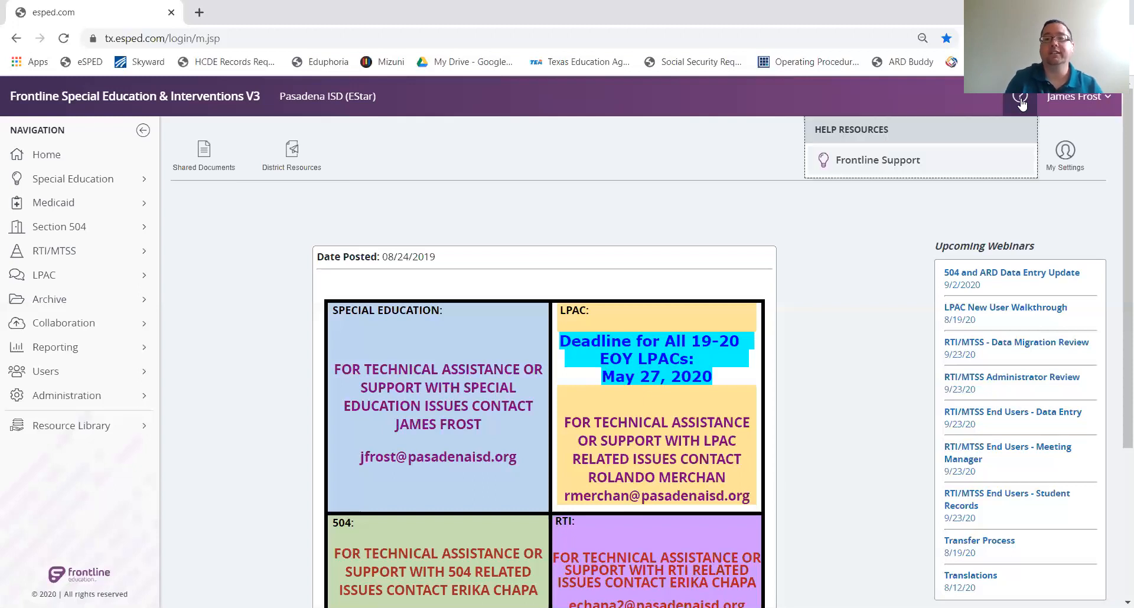
pyautogui.click(878, 161)
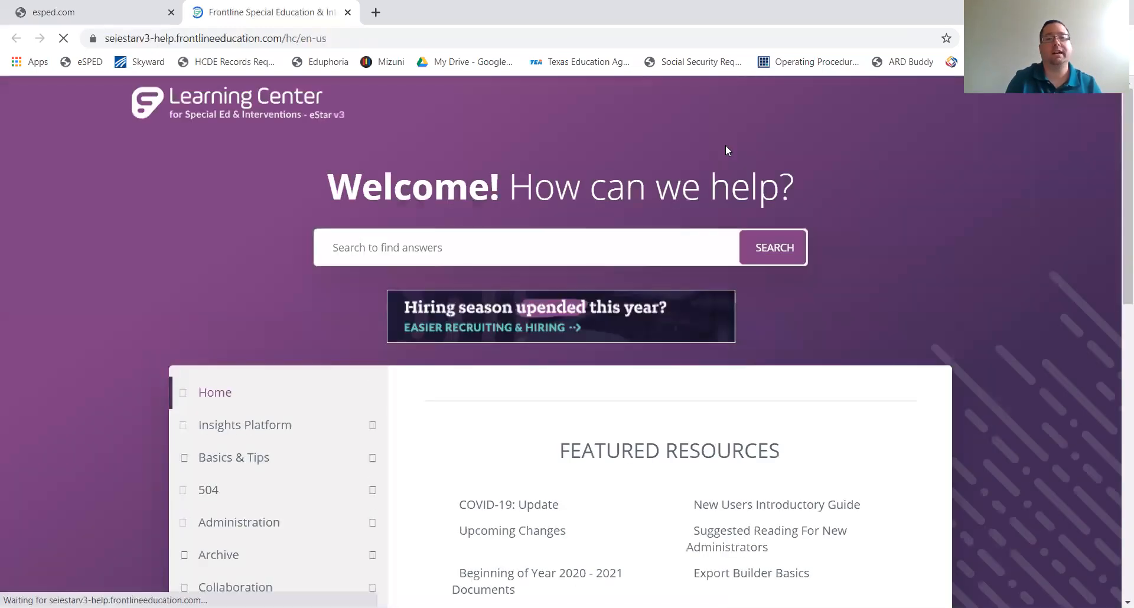
# Search the Learning Center for "accomodations list".
pyautogui.click(505, 242)
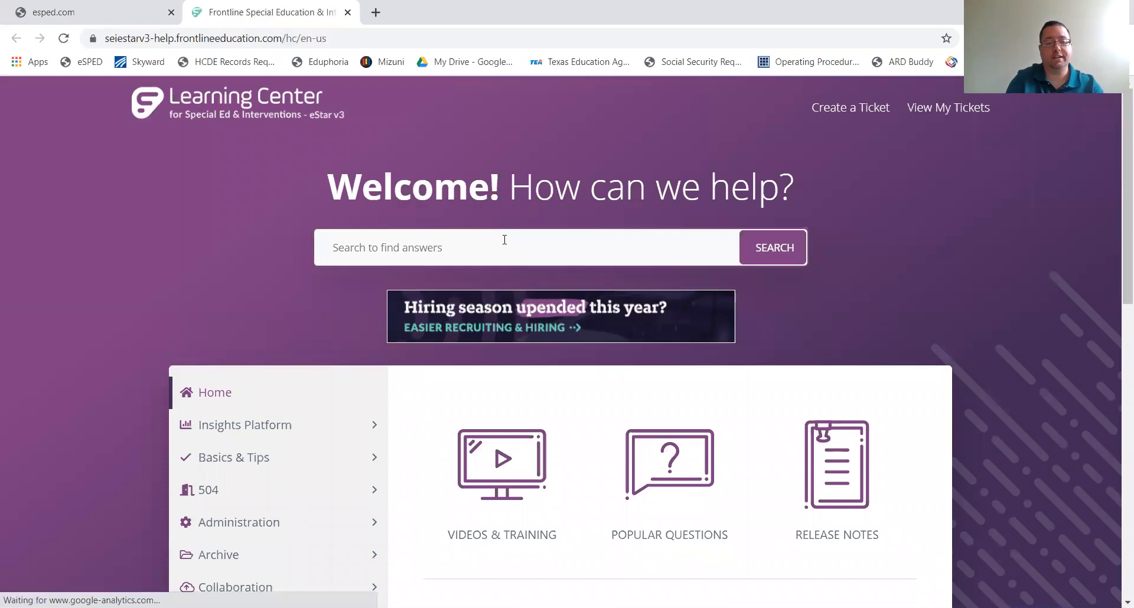
pyautogui.write('accom')
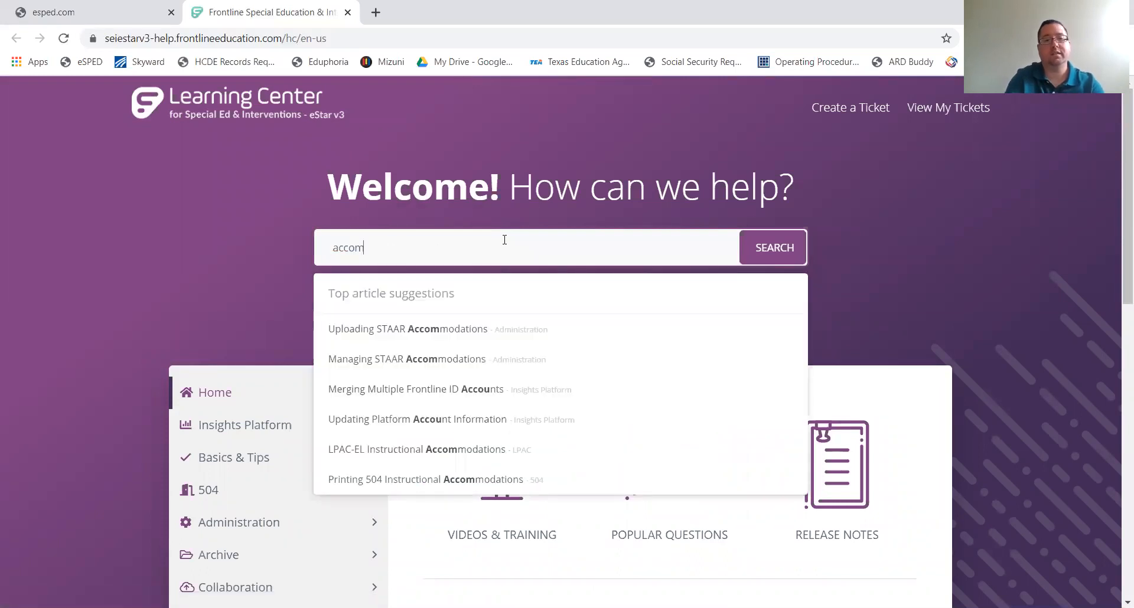
pyautogui.write('oda')
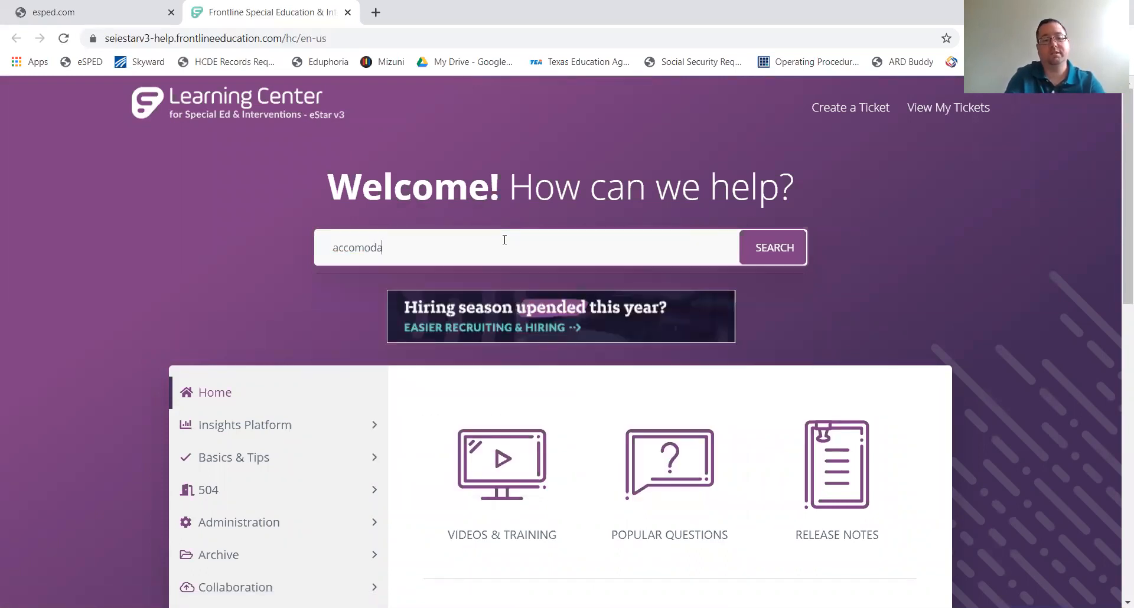
pyautogui.write('tions list')
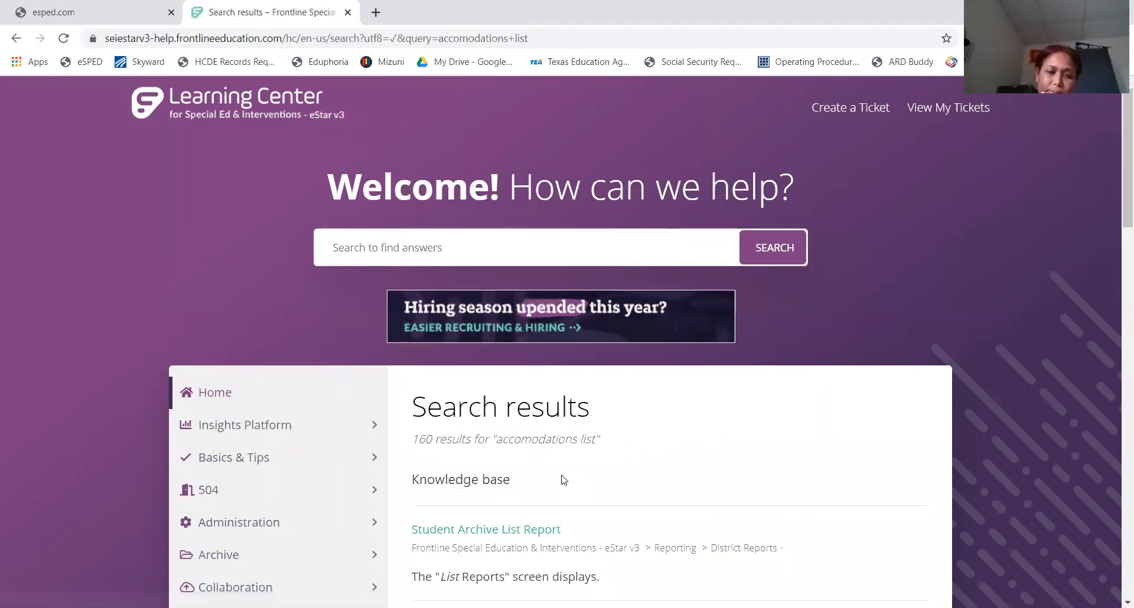
# Open the "Managing Instructional Accommodations Forms" article among the Special Education ARD Forms topics and skim its instructions.
pyautogui.scroll(-4, 594, 487)
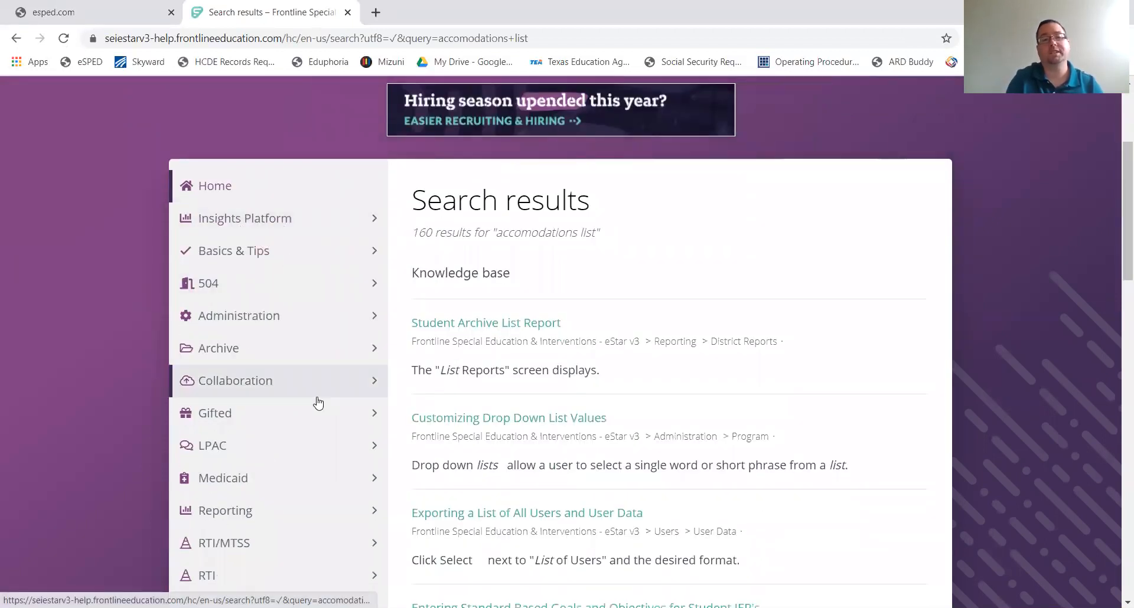
pyautogui.scroll(-2, 354, 509)
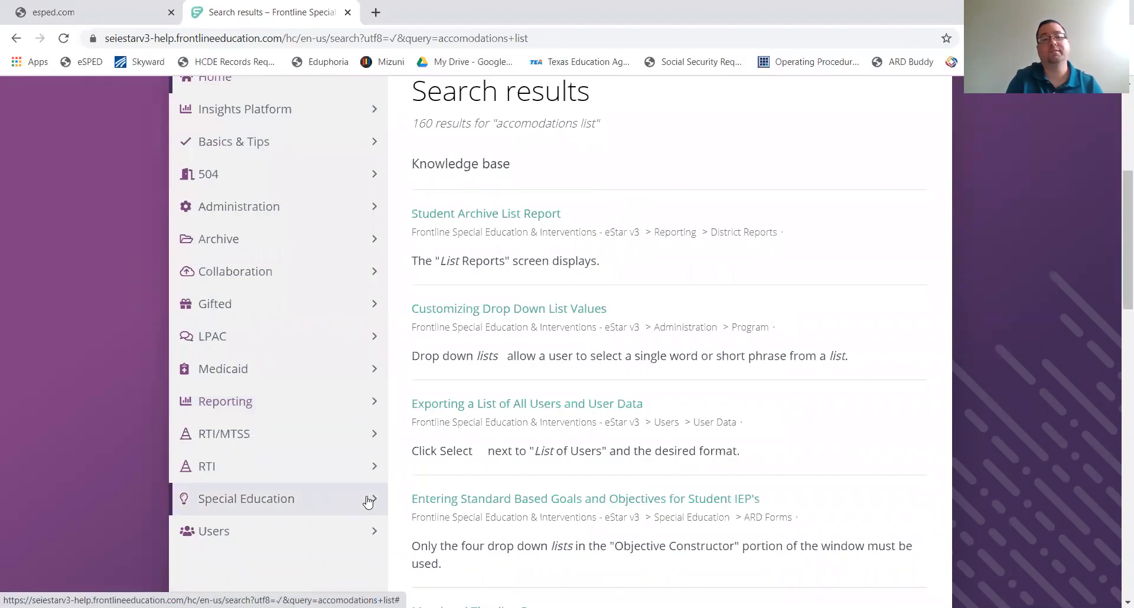
pyautogui.click(370, 502)
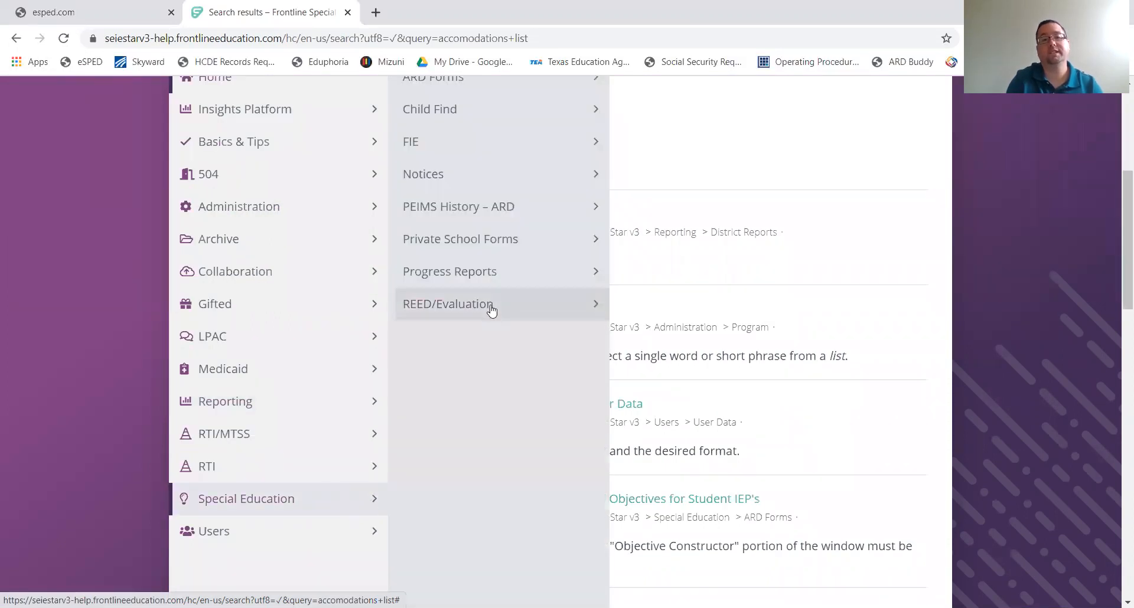
pyautogui.click(585, 87)
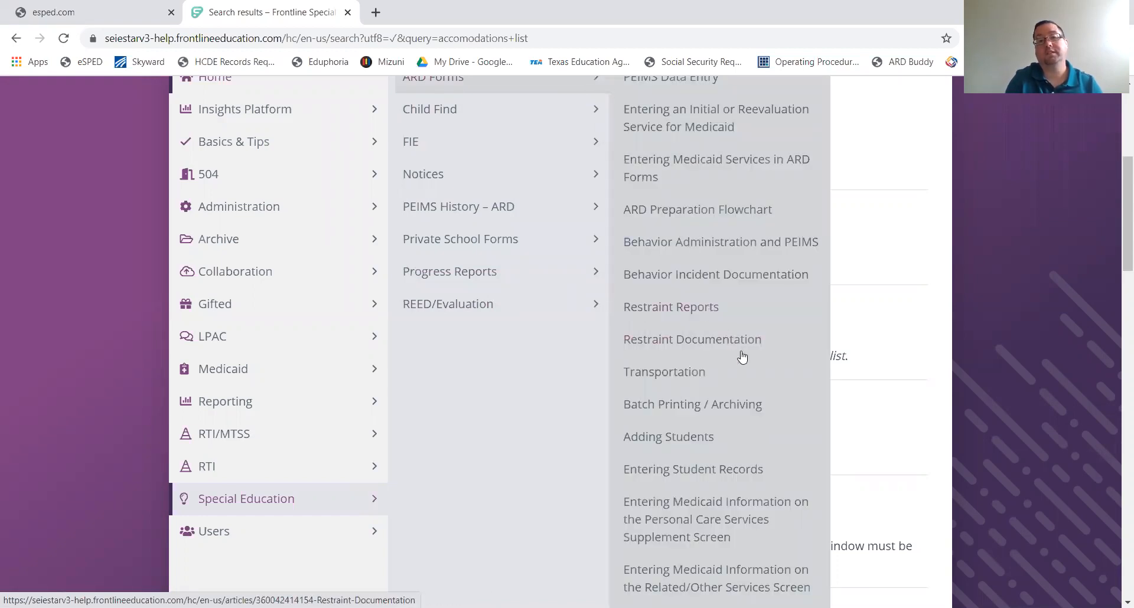
pyautogui.scroll(-2, 742, 355)
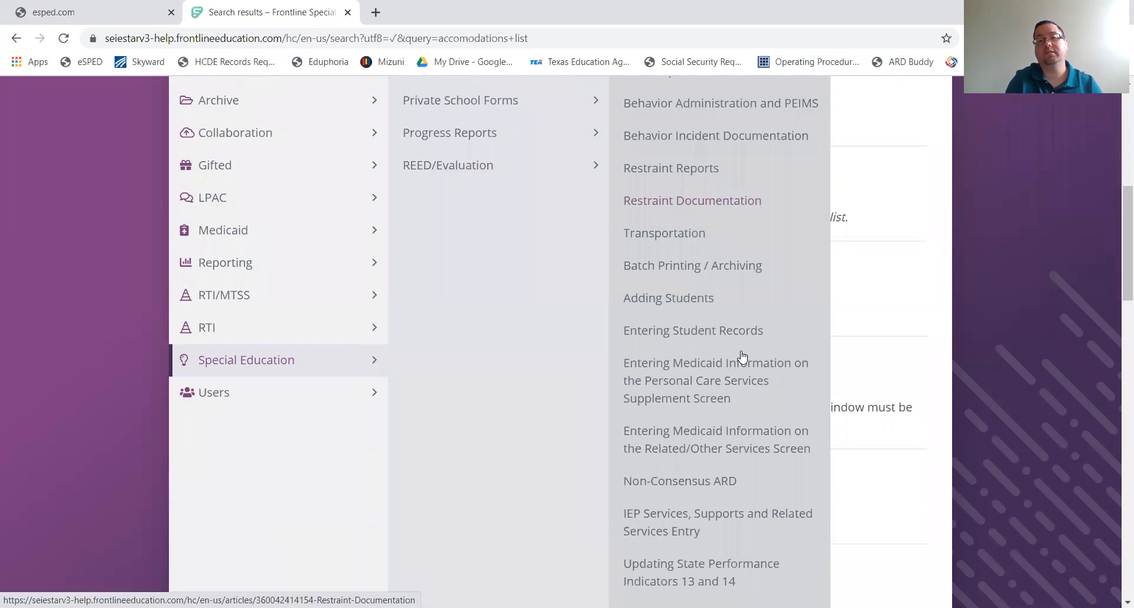
pyautogui.scroll(-2, 743, 356)
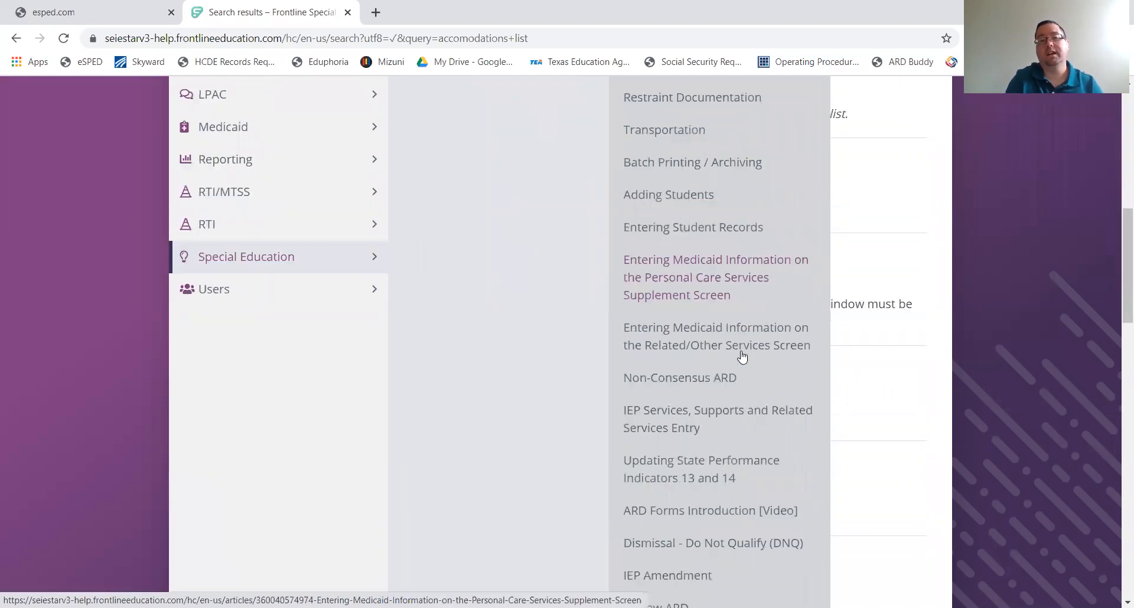
pyautogui.scroll(-2, 743, 356)
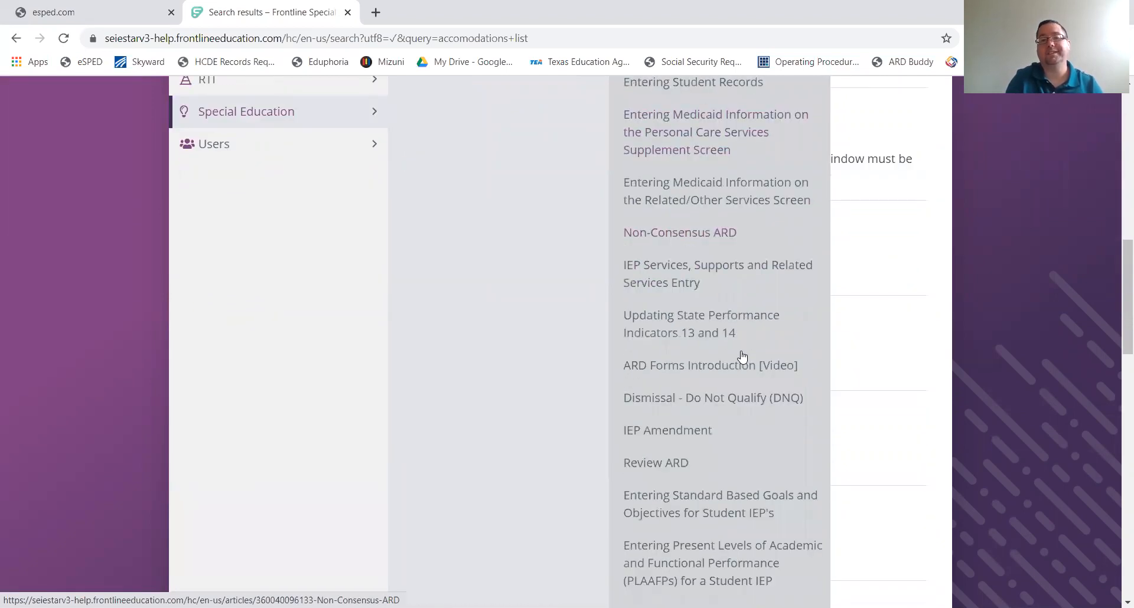
pyautogui.scroll(-2, 742, 356)
pyautogui.scroll(-2, 742, 356)
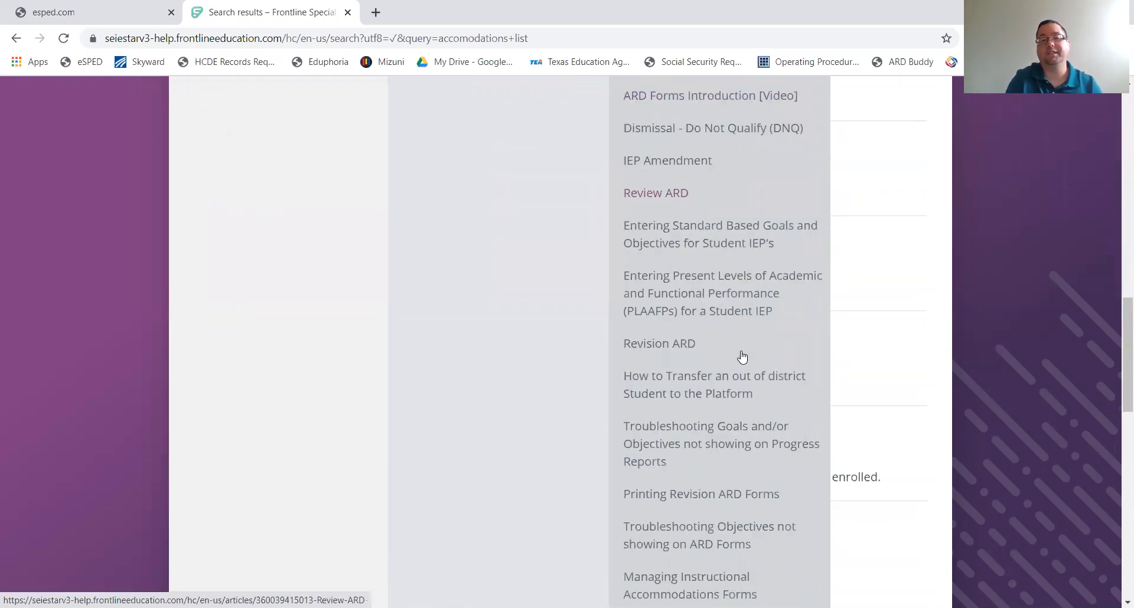
pyautogui.scroll(-2, 742, 356)
pyautogui.scroll(-1, 742, 356)
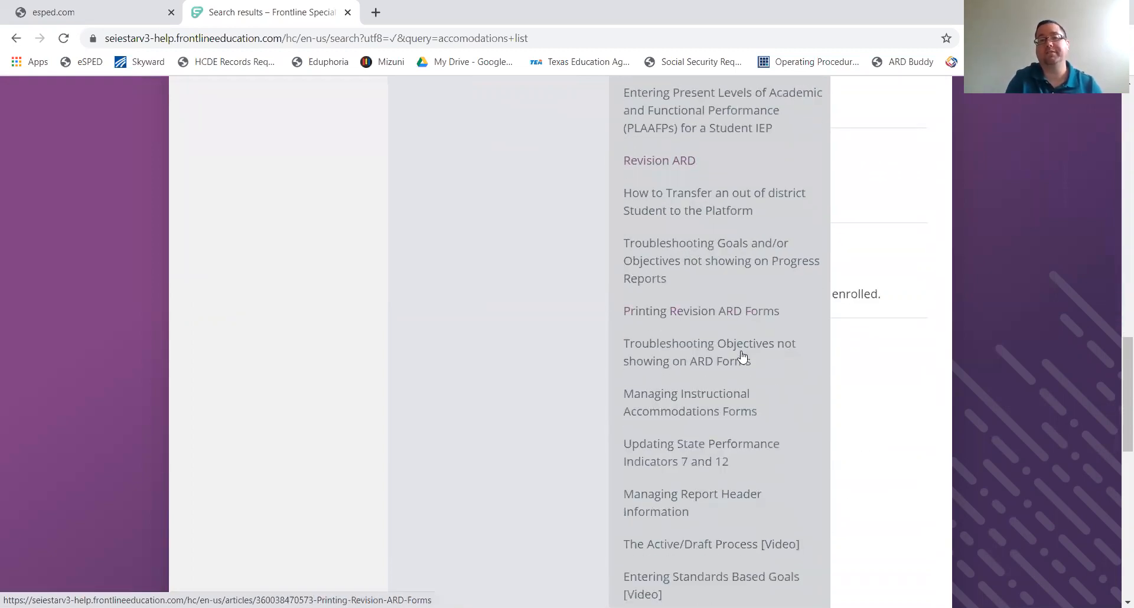
pyautogui.click(692, 400)
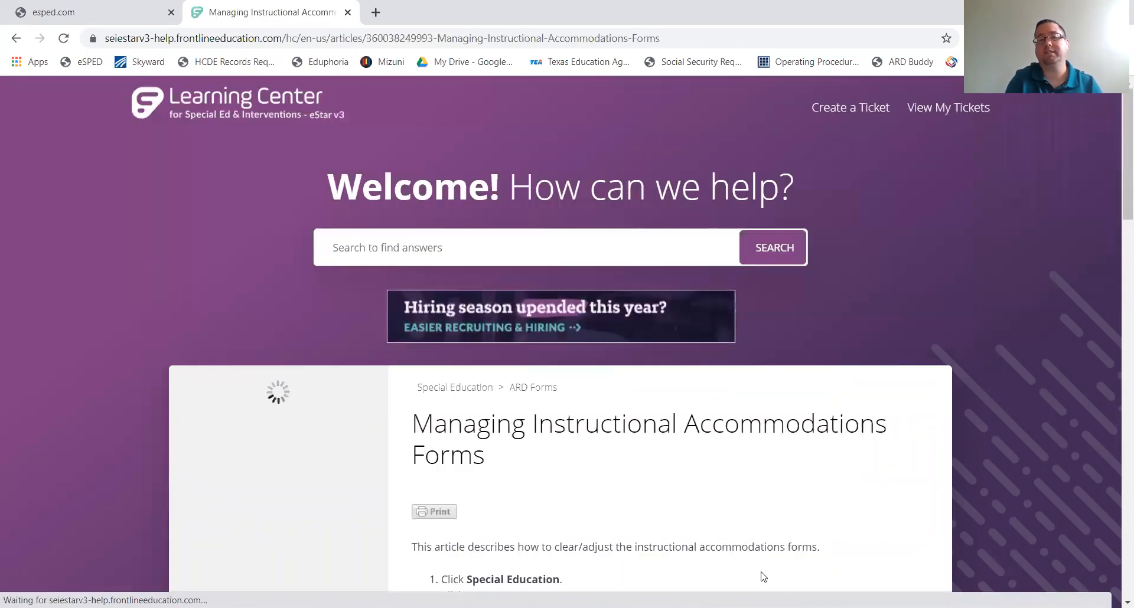
pyautogui.scroll(-5, 760, 577)
pyautogui.scroll(-2, 762, 576)
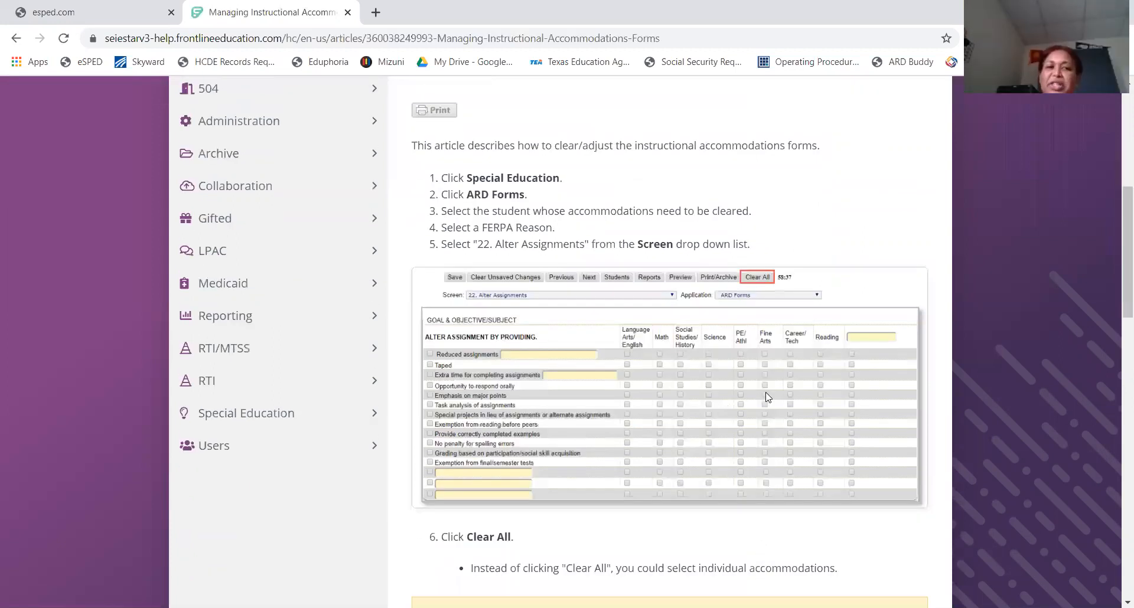
pyautogui.scroll(7, 823, 213)
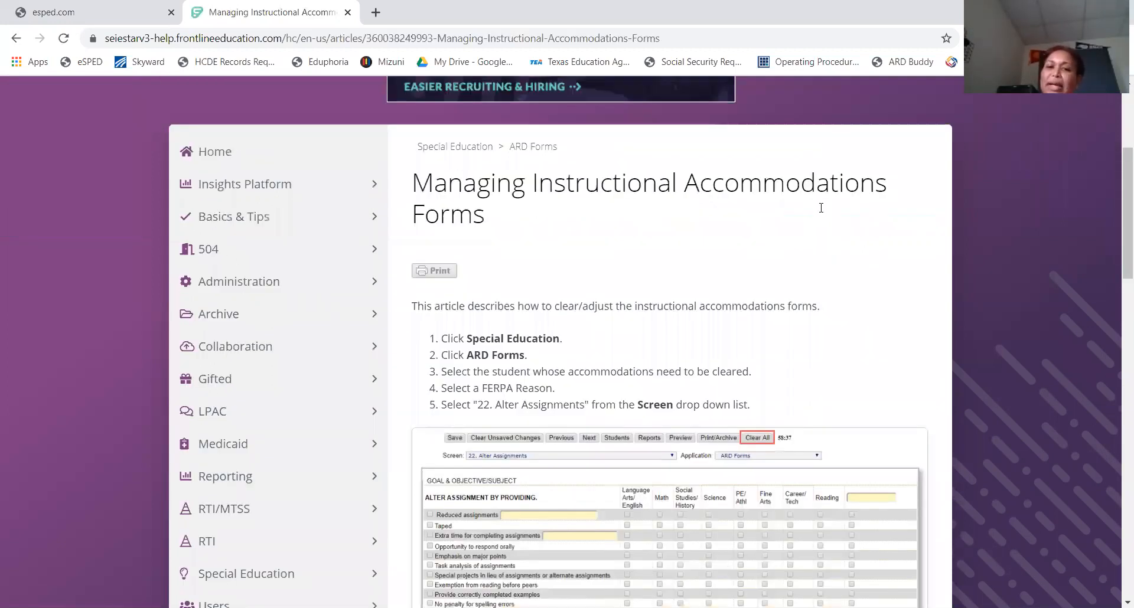
pyautogui.scroll(1, 819, 213)
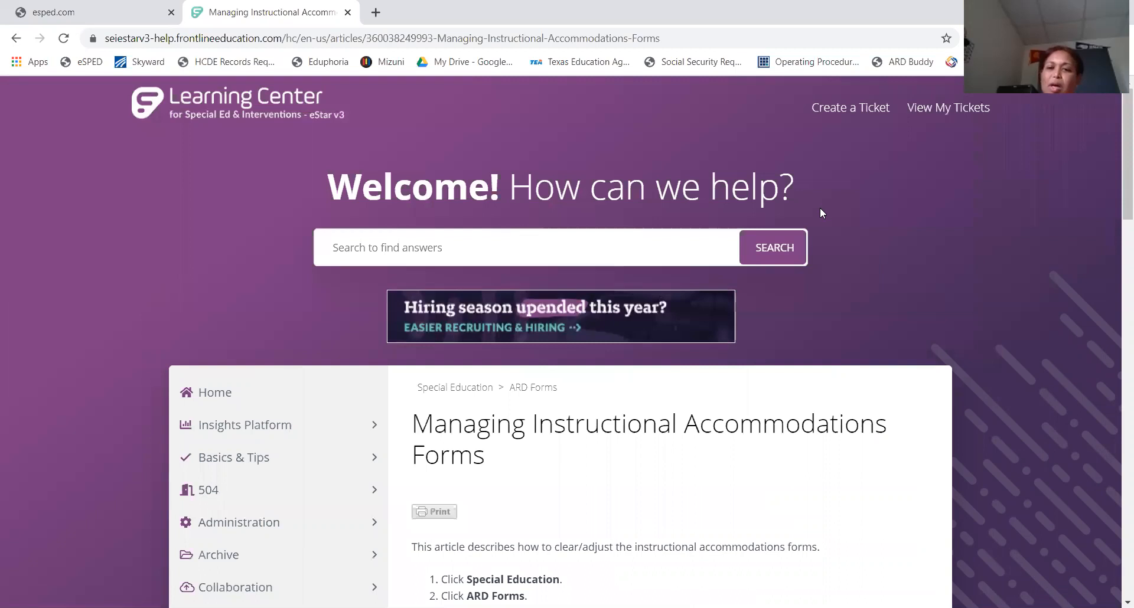